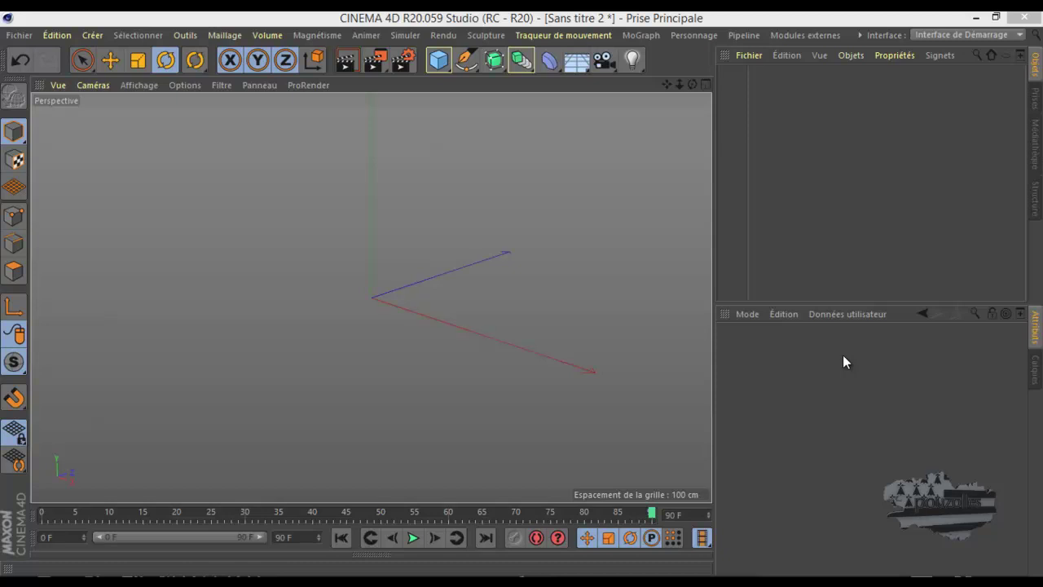
Step: Add a dynamics Connecteur from Simuler > Dynamiques, set its Type to Curseur, and frame it
click(402, 36)
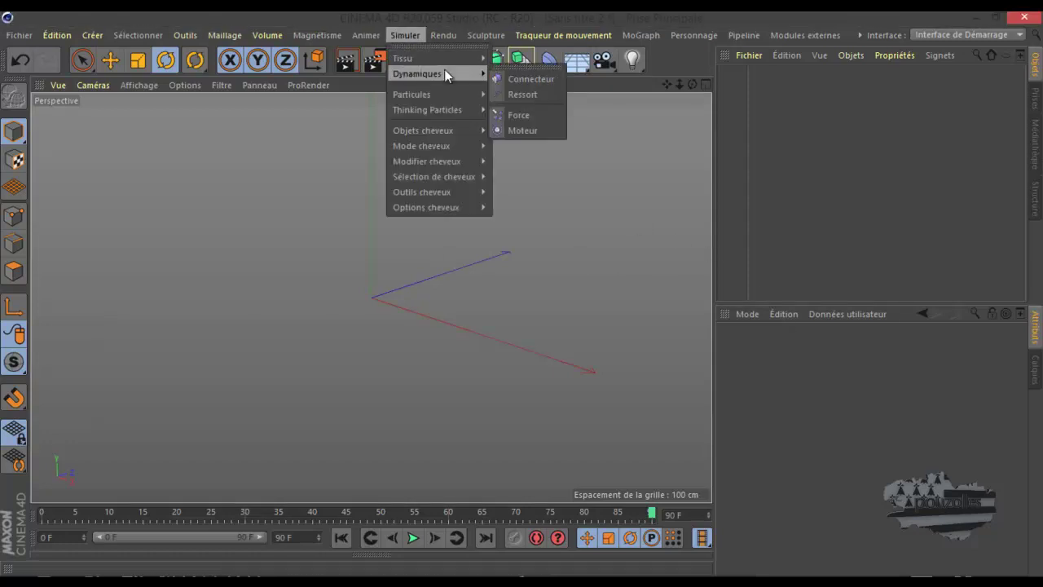
click(550, 79)
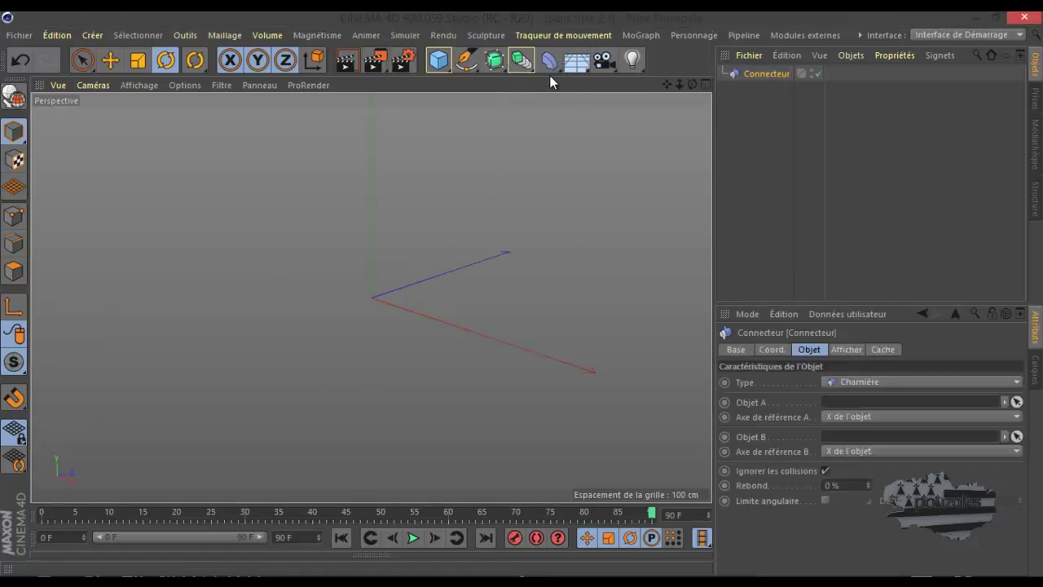
click(865, 382)
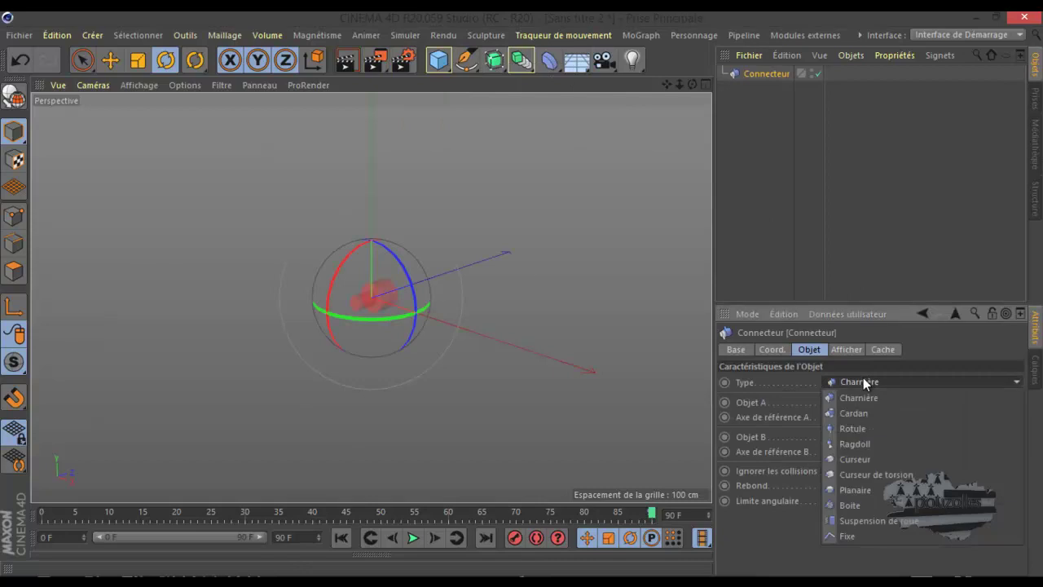
click(855, 461)
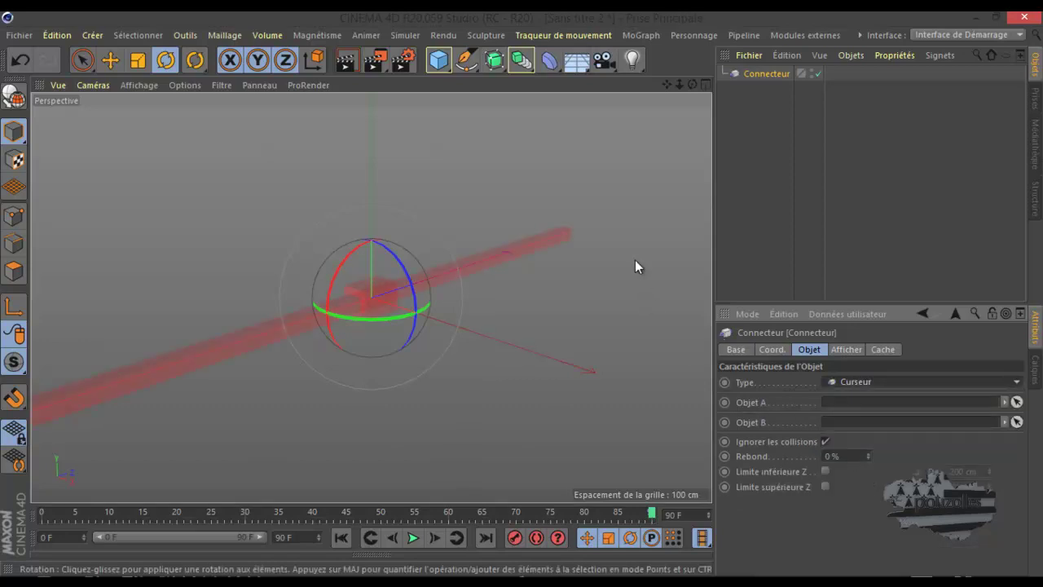
key(h)
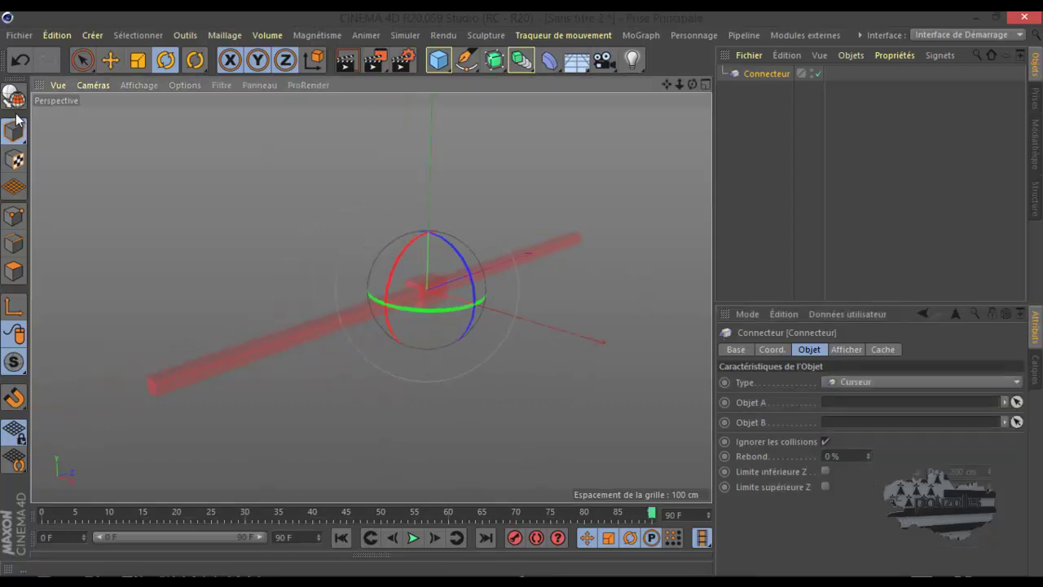
click(110, 59)
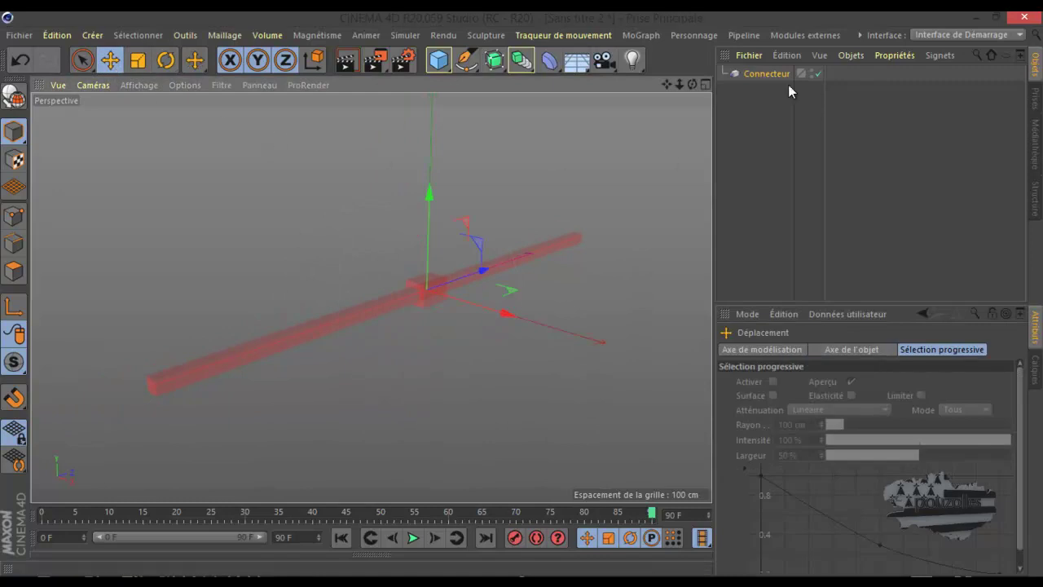
Step: Return the animation to frame 0 and orbit the view so the connector runs diagonally
click(765, 73)
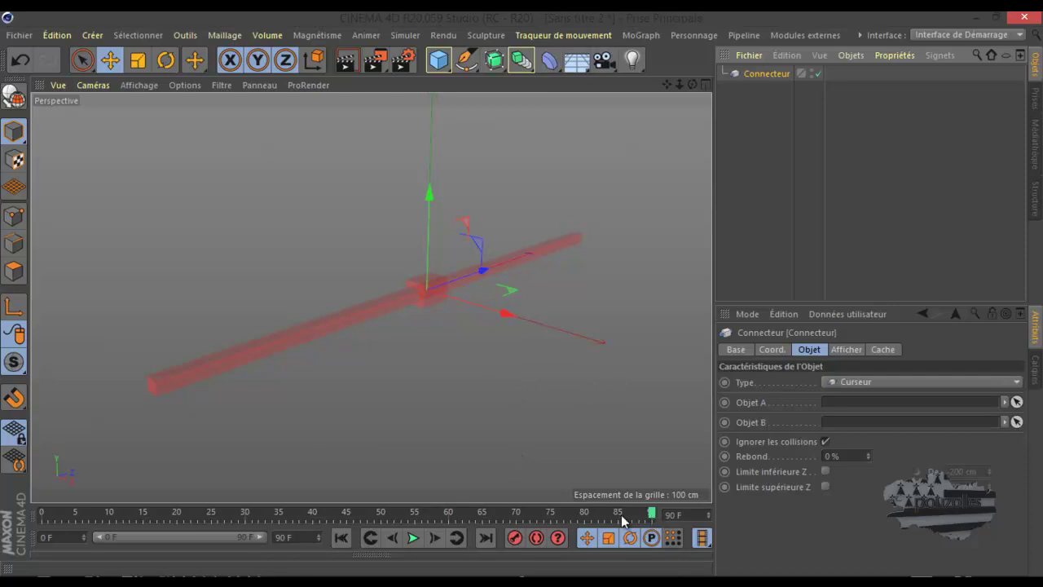
click(342, 538)
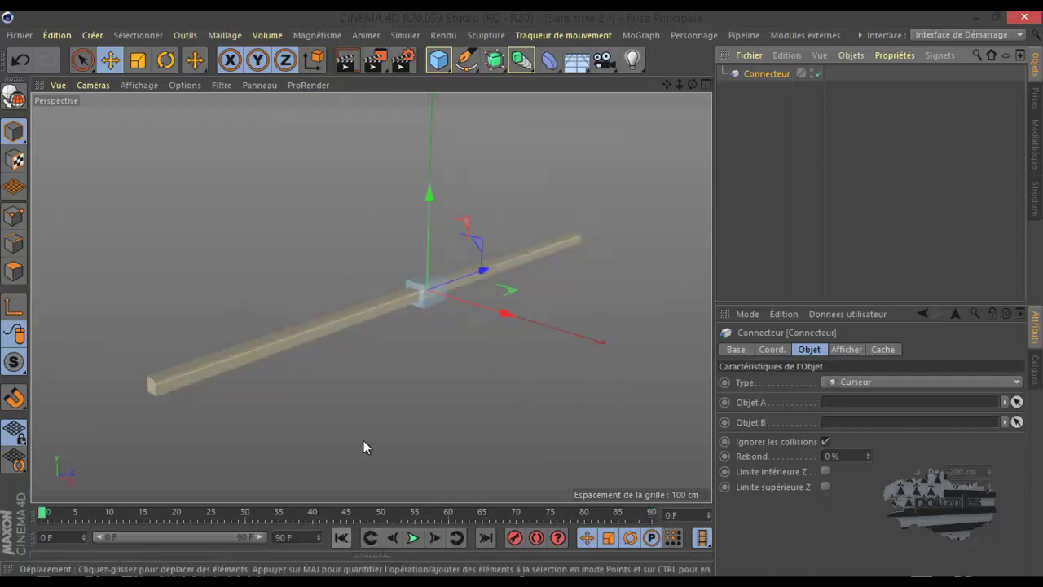
scroll(378, 293, up, 3)
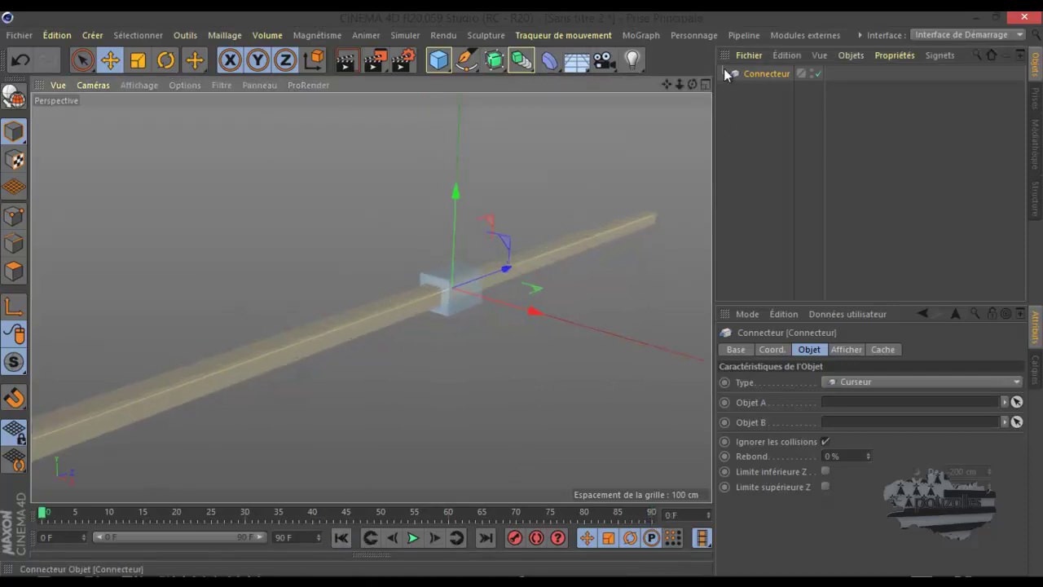
drag(690, 85, 355, 258)
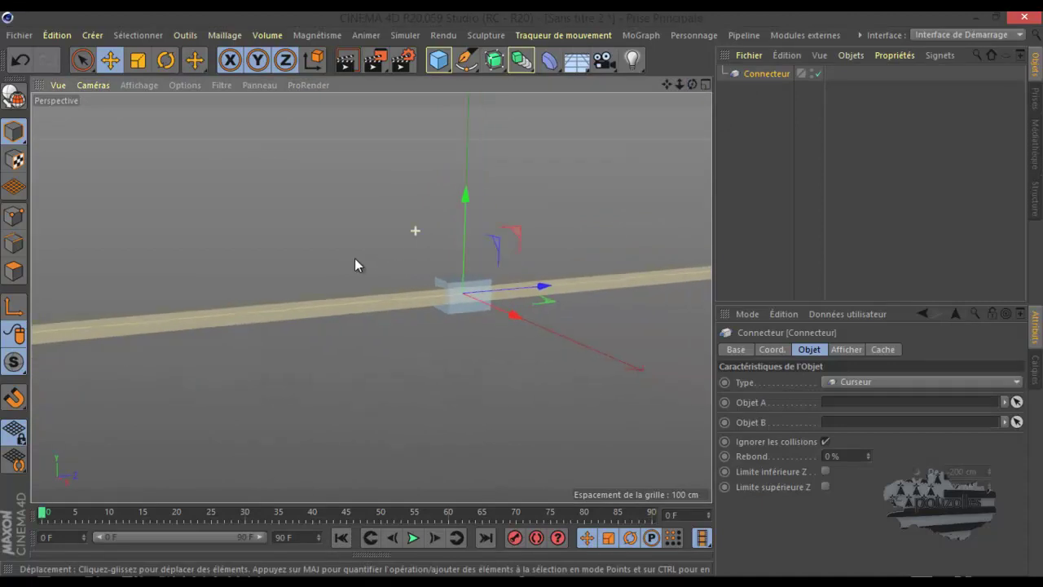
drag(690, 85, 522, 299)
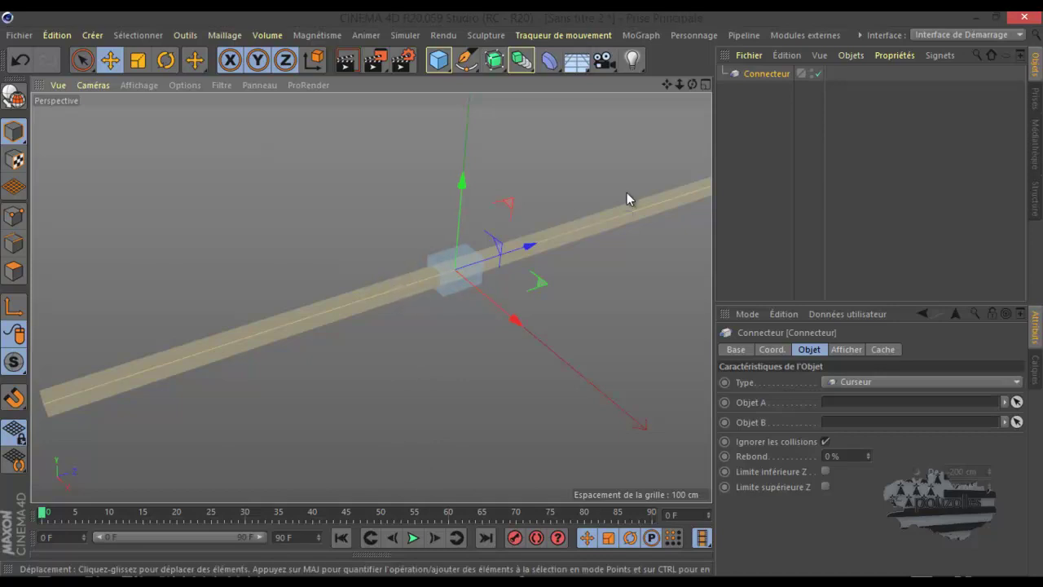
Step: Switch the connector's Type to Curseur de torsion, then zoom and orbit to inspect it
click(849, 382)
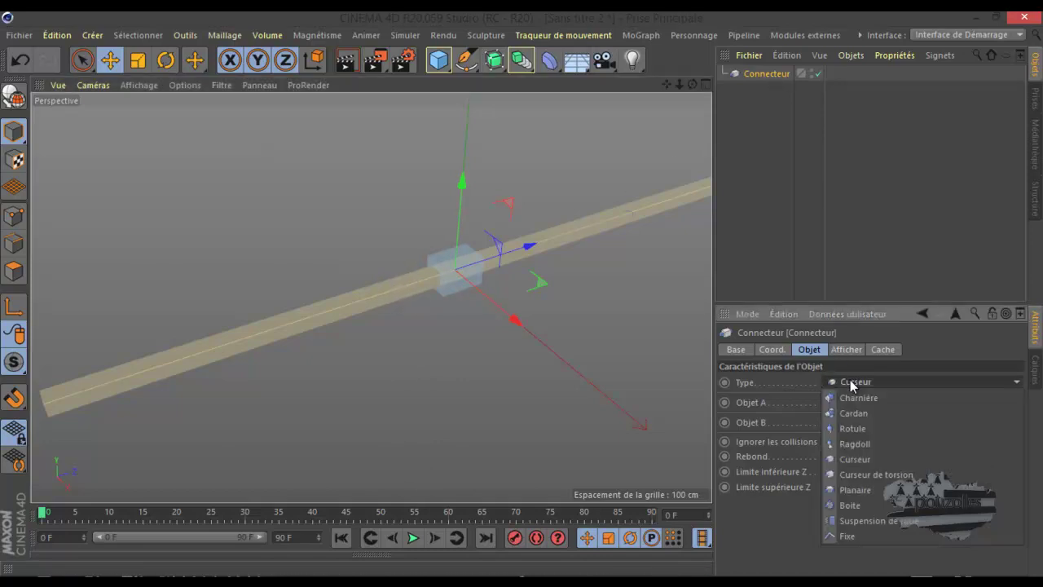
click(856, 472)
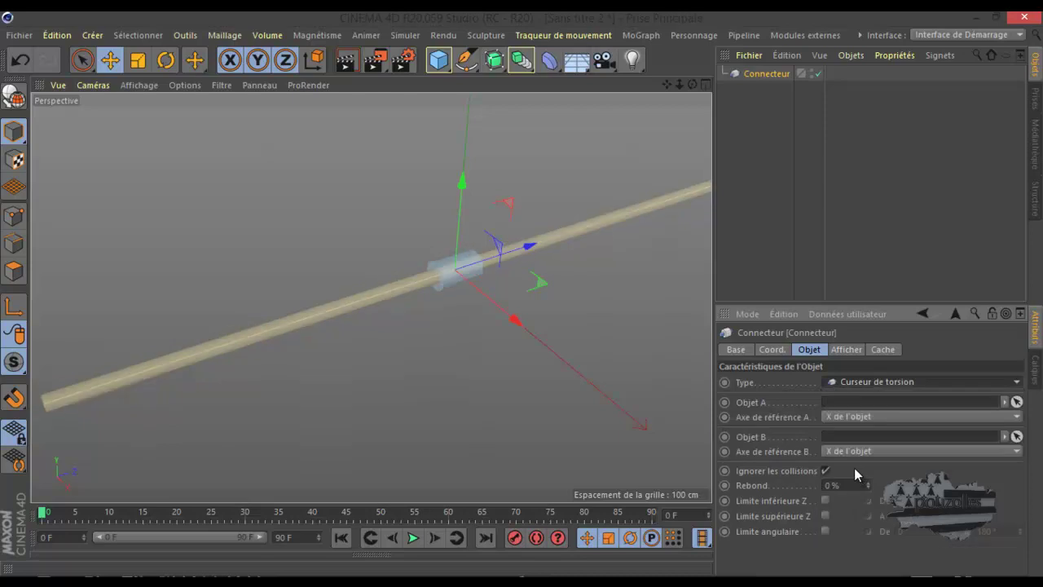
scroll(439, 267, up, 1)
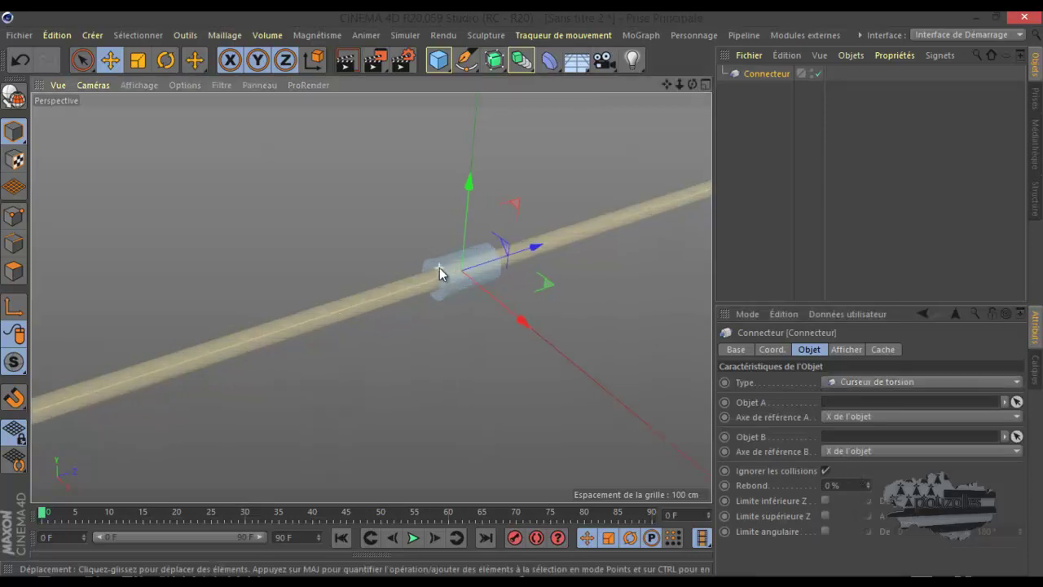
scroll(439, 267, up, 2)
scroll(439, 268, up, 1)
scroll(439, 267, up, 3)
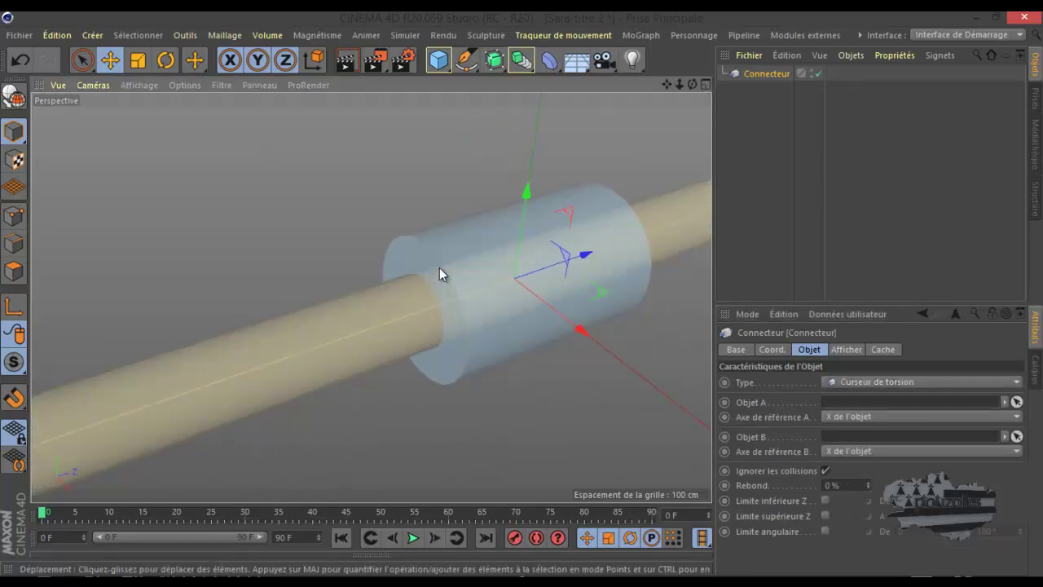
scroll(439, 267, down, 2)
scroll(439, 267, down, 1)
scroll(439, 267, down, 1)
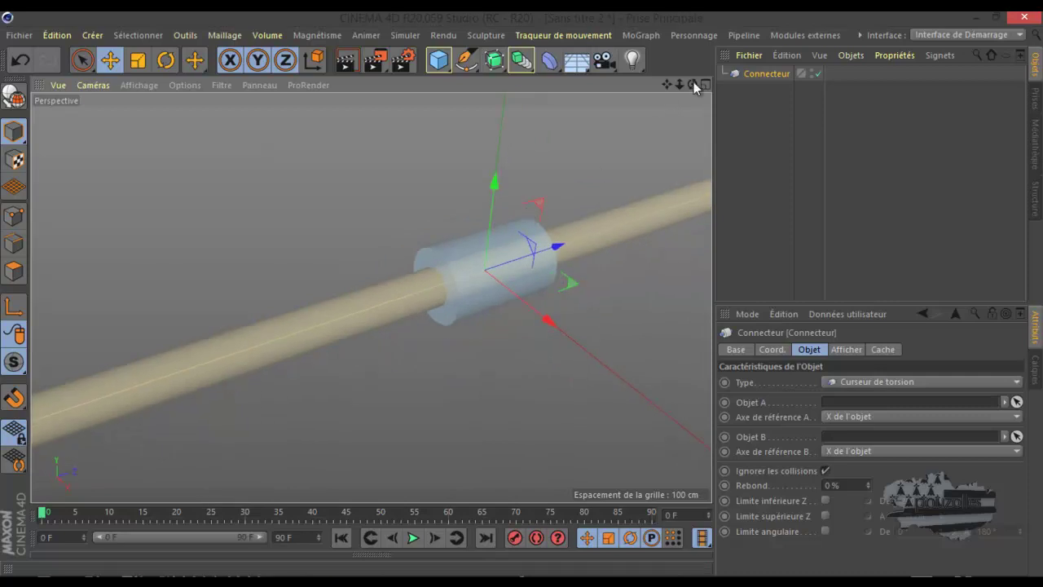
drag(692, 84, 522, 300)
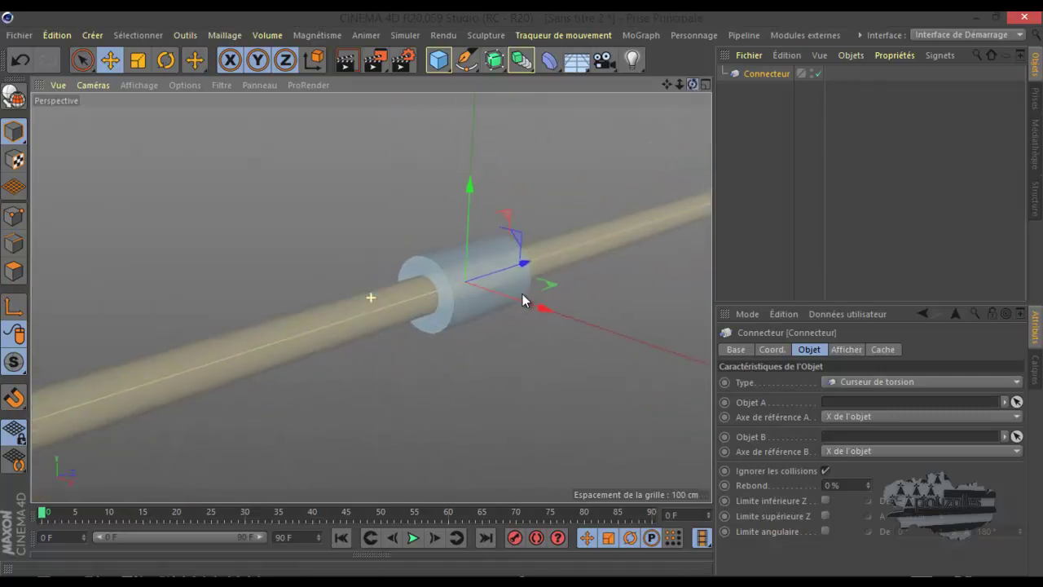
scroll(606, 258, down, 2)
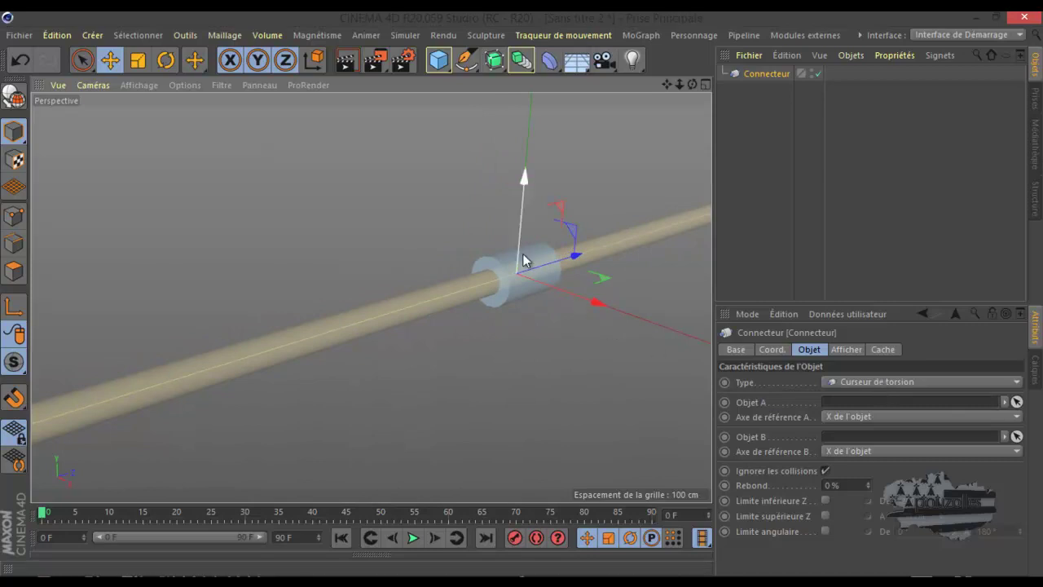
scroll(412, 324, down, 2)
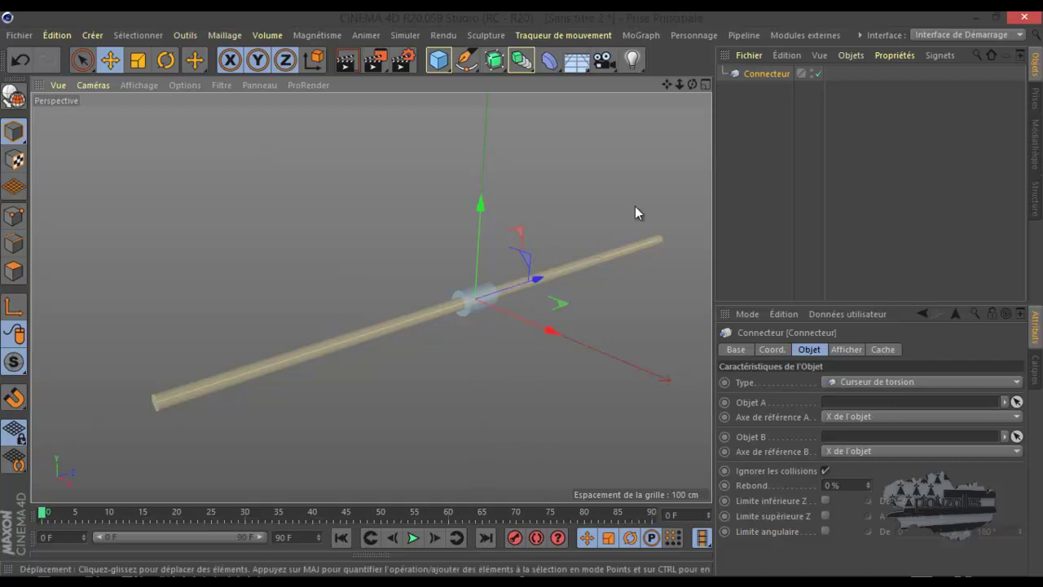
Step: Add a Cylindre oriented along +Z and check the connector's display settings
click(438, 60)
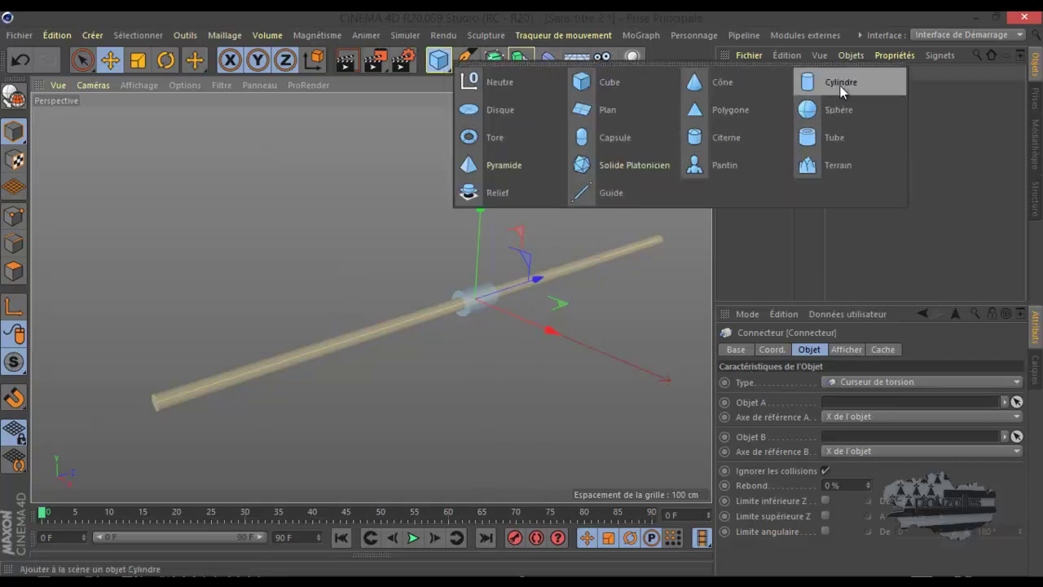
click(835, 81)
click(838, 456)
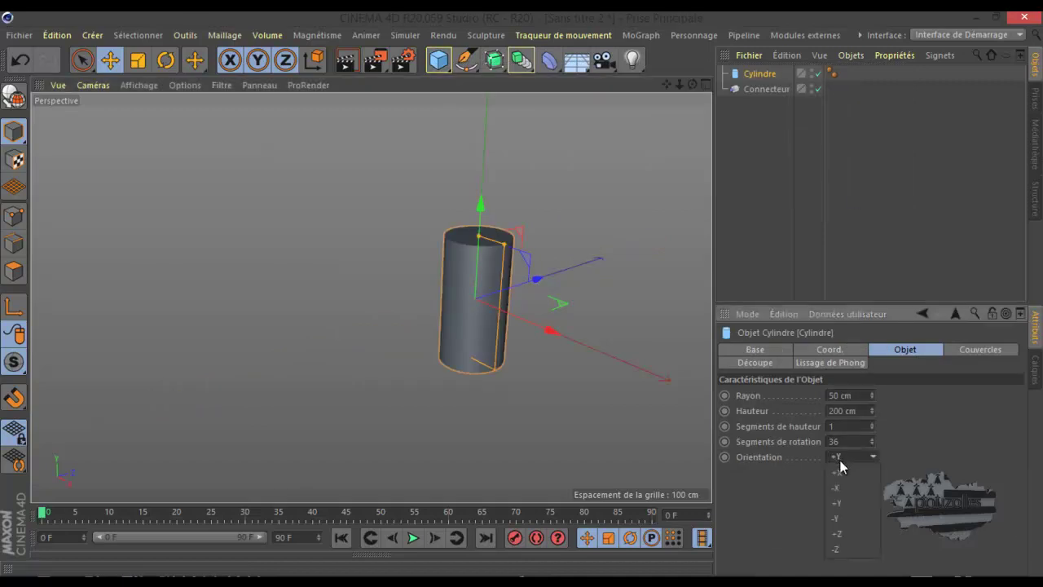
click(844, 538)
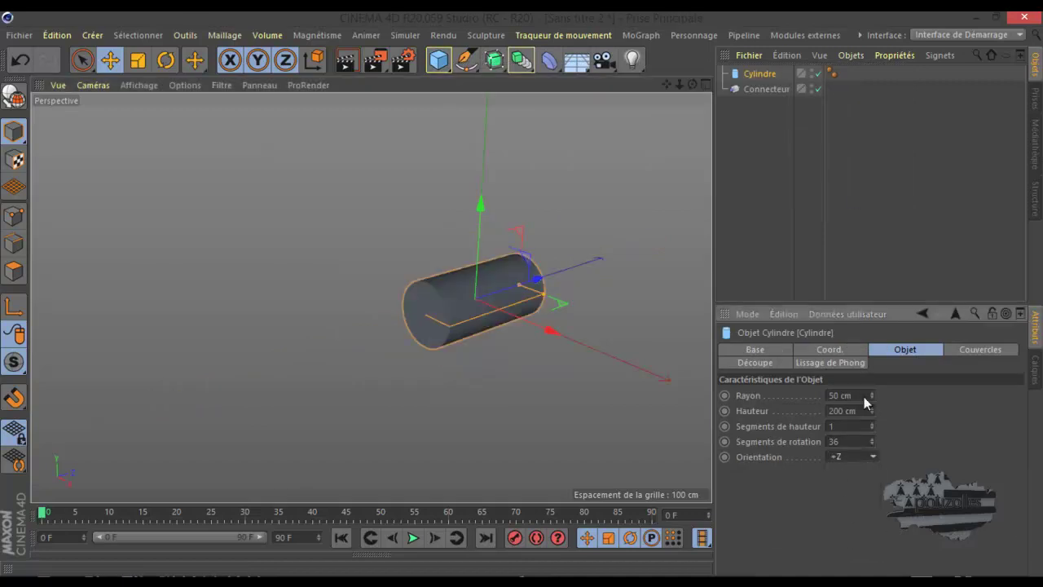
click(765, 89)
click(845, 350)
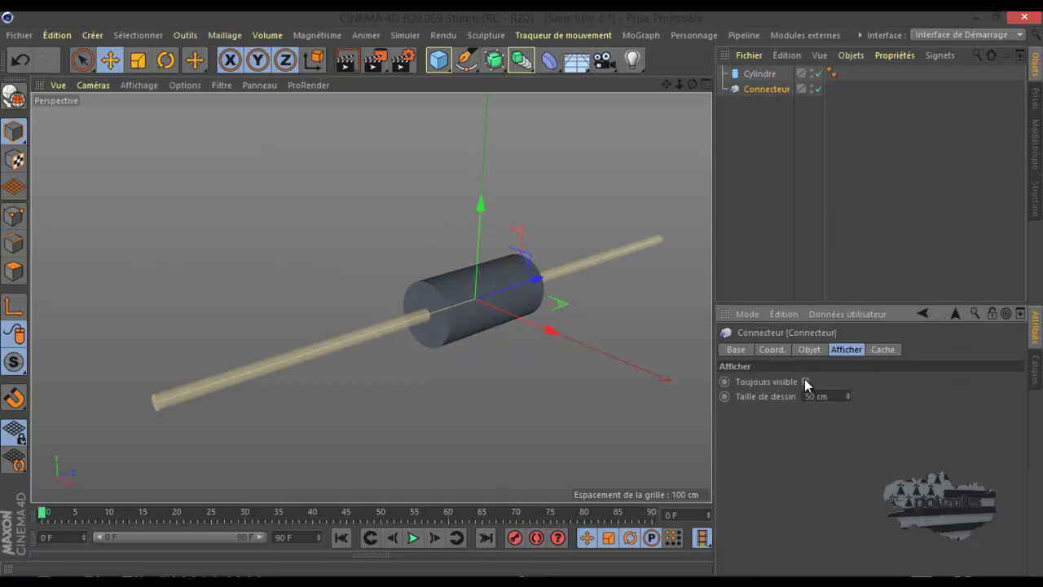
Step: Thin the cylinder to a 10 cm radius and stretch its height to 1088.086 cm
click(757, 73)
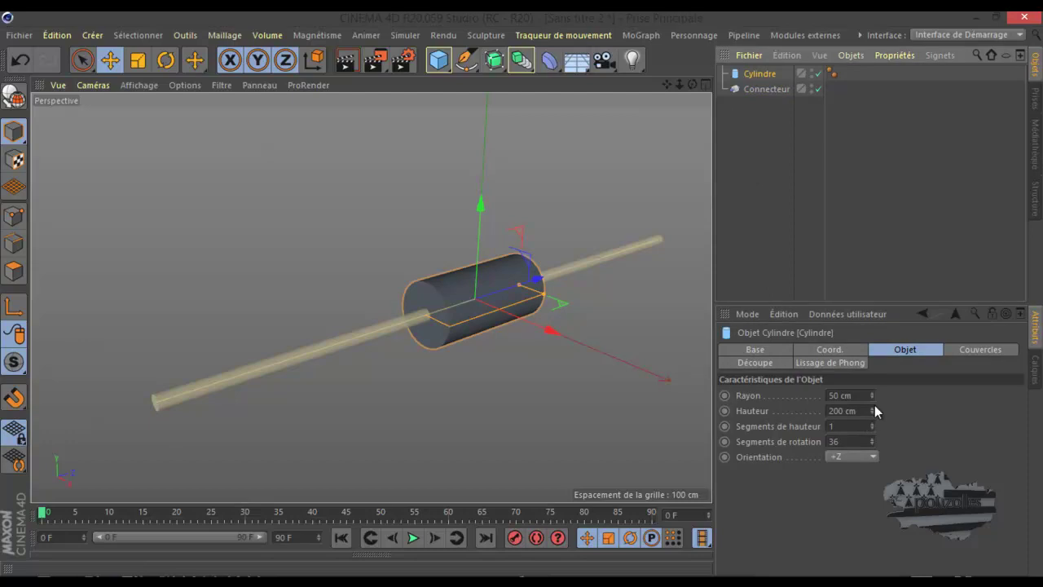
drag(872, 396, 873, 397)
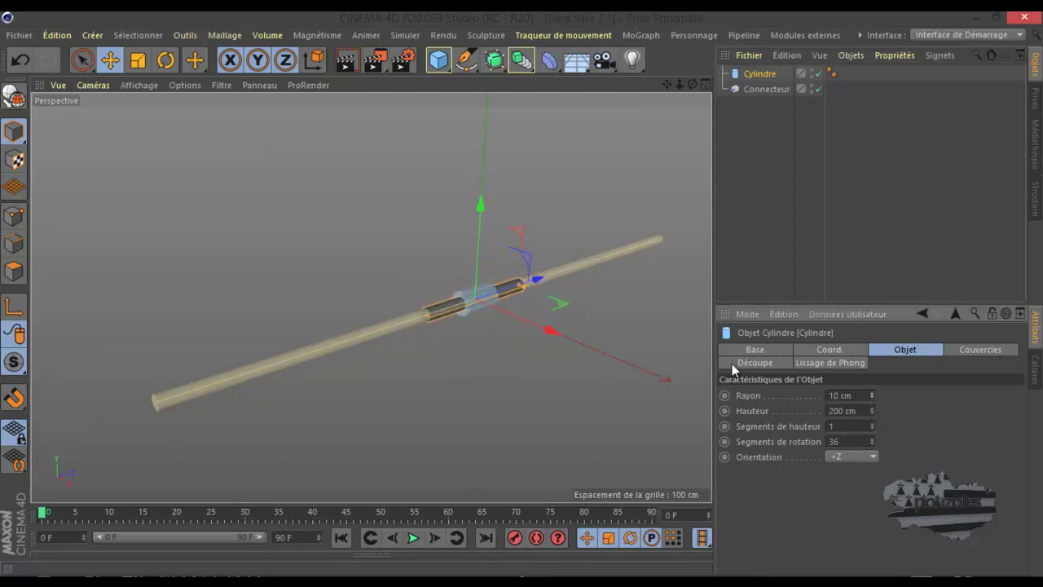
drag(529, 285, 674, 245)
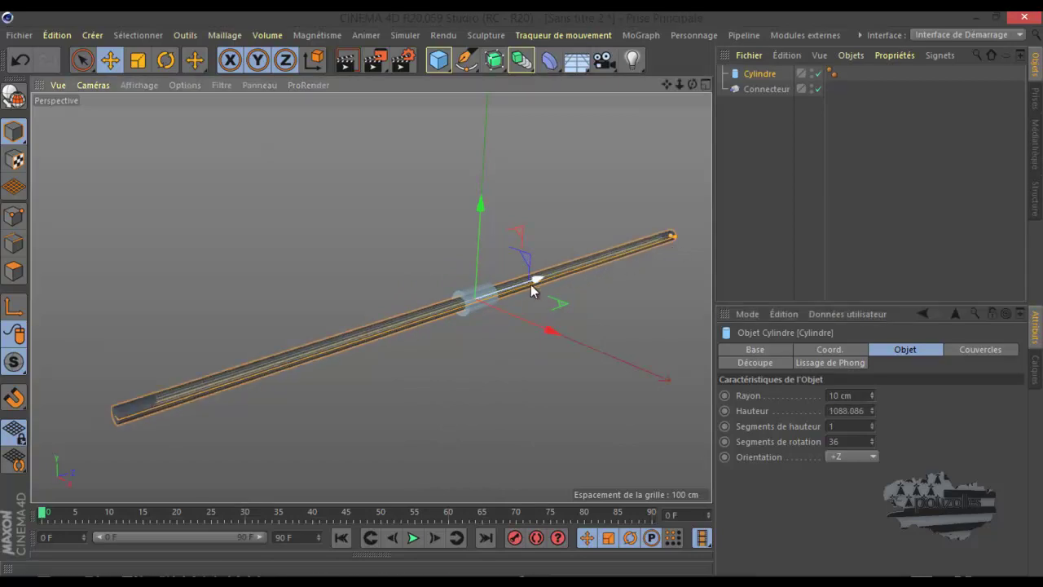
scroll(475, 300, up, 3)
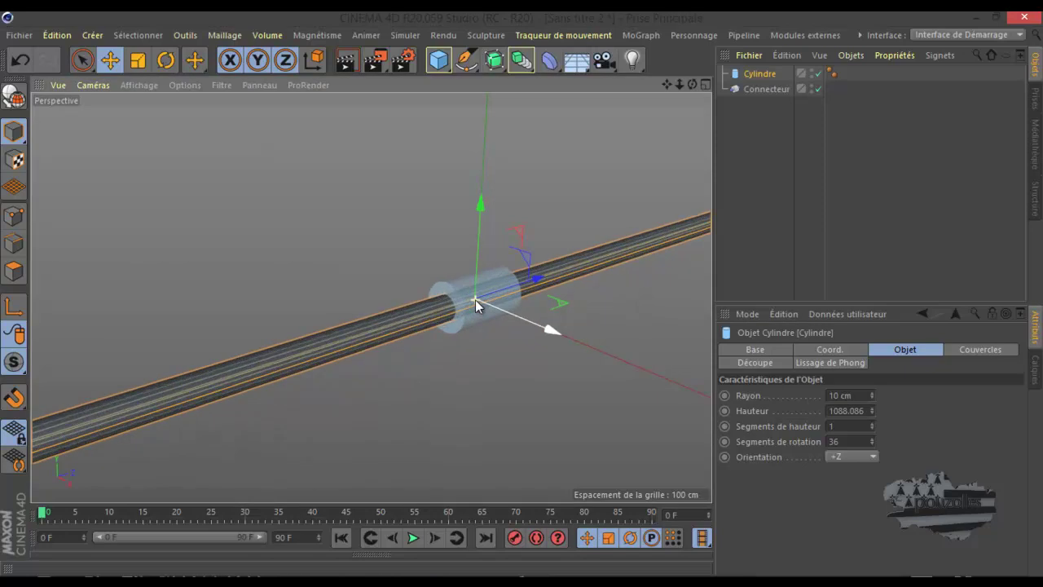
scroll(475, 300, up, 2)
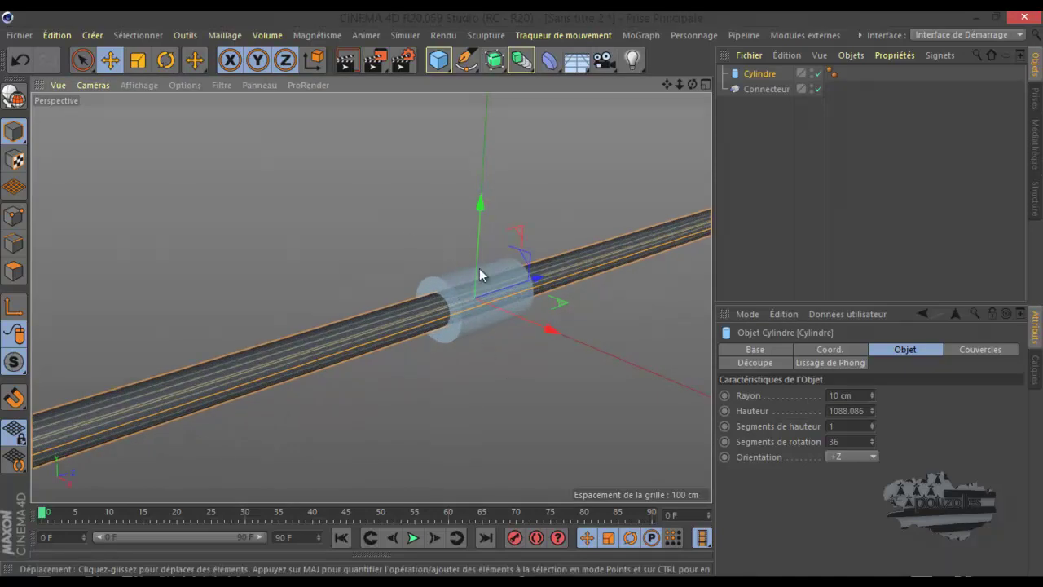
click(439, 60)
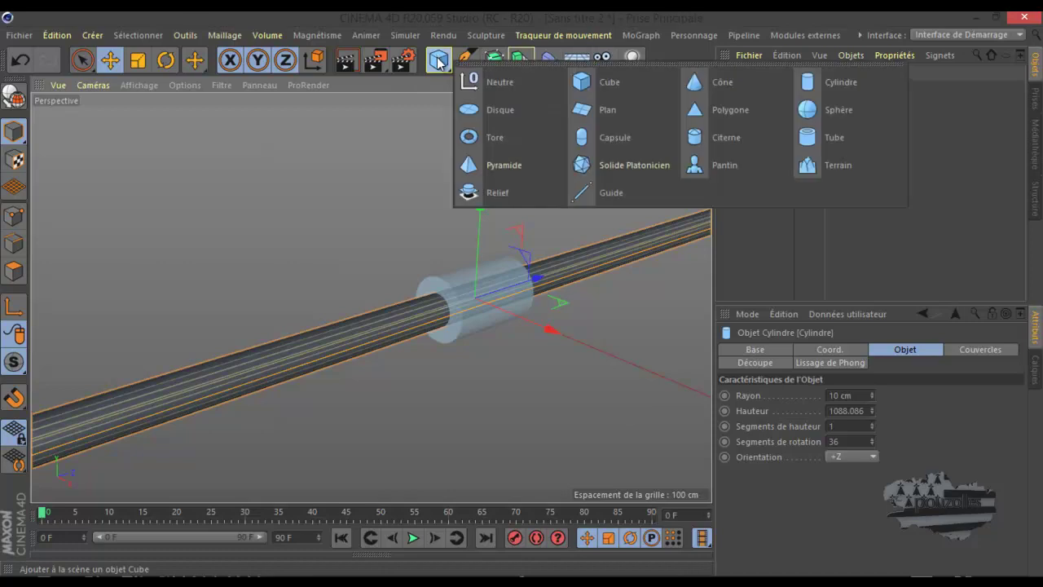
Step: Add a cube and set its X and Y sizes to 50 cm
click(603, 81)
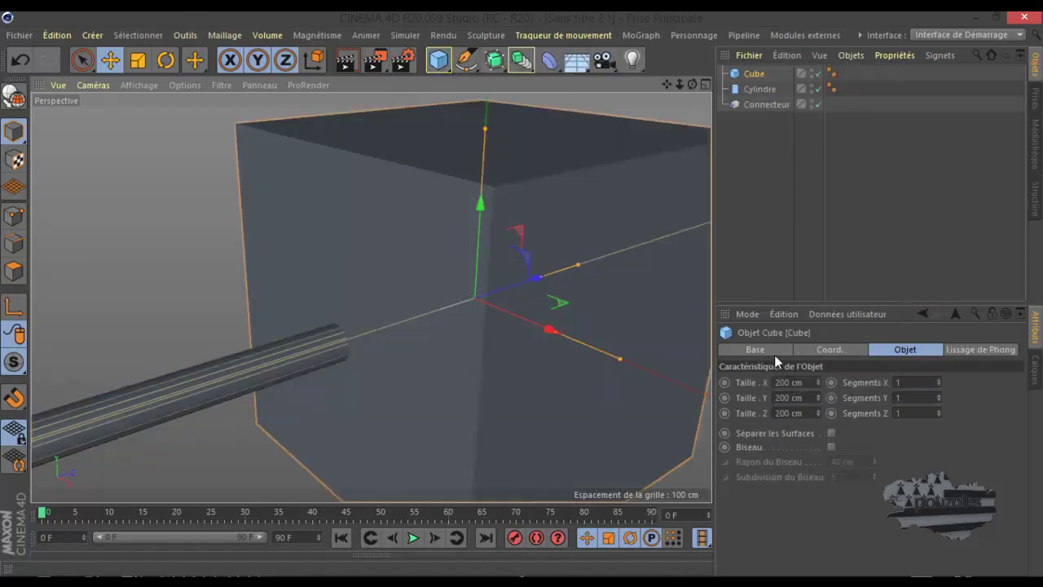
click(790, 382)
text(50)
key(Tab)
text(50)
key(Return)
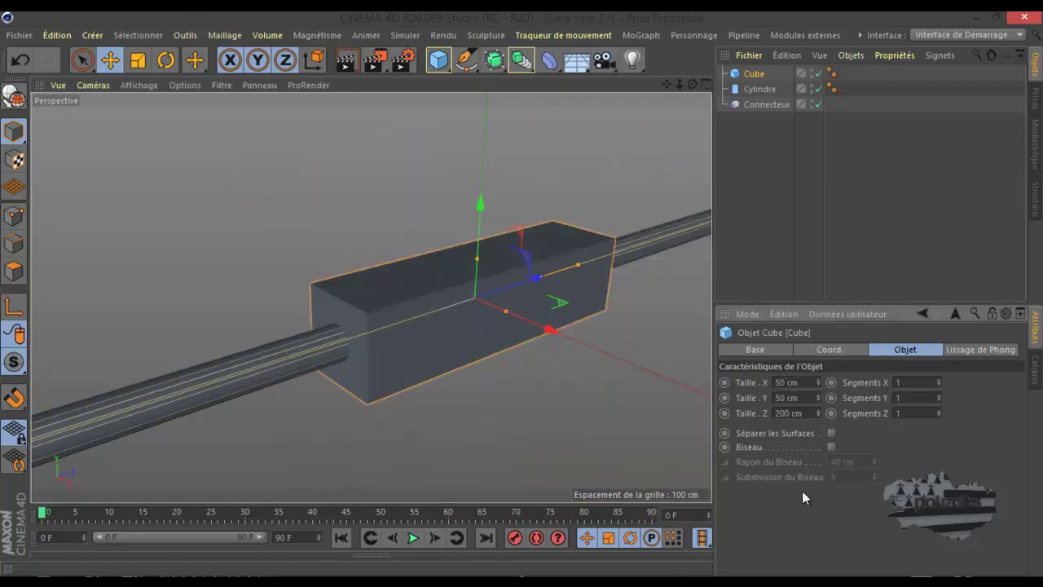
scroll(396, 283, down, 2)
scroll(399, 279, down, 1)
scroll(440, 261, down, 2)
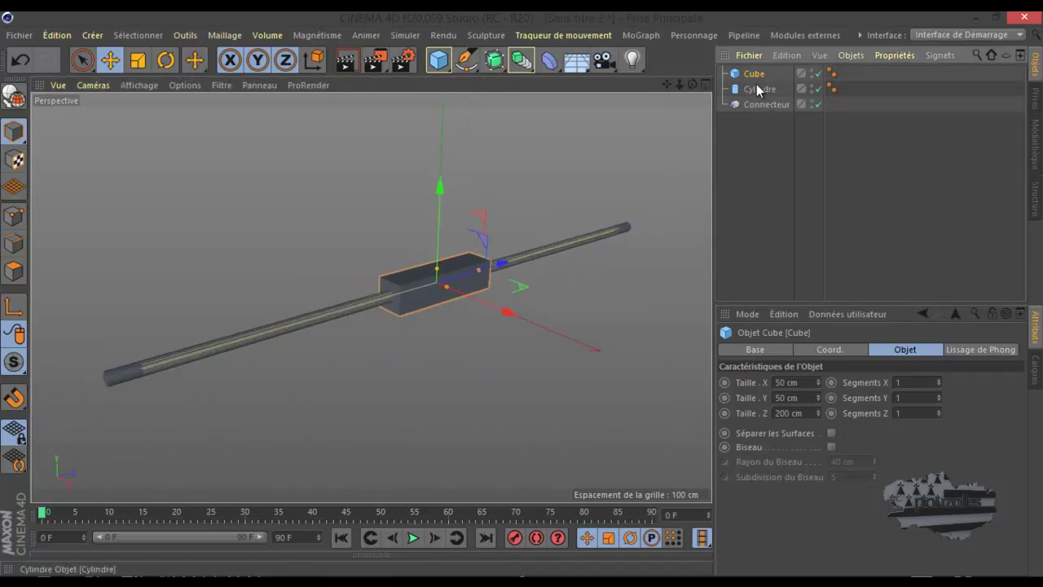
Step: Move the cylinder below the connector and rename the cube A and the cylinder B
drag(766, 115, 763, 117)
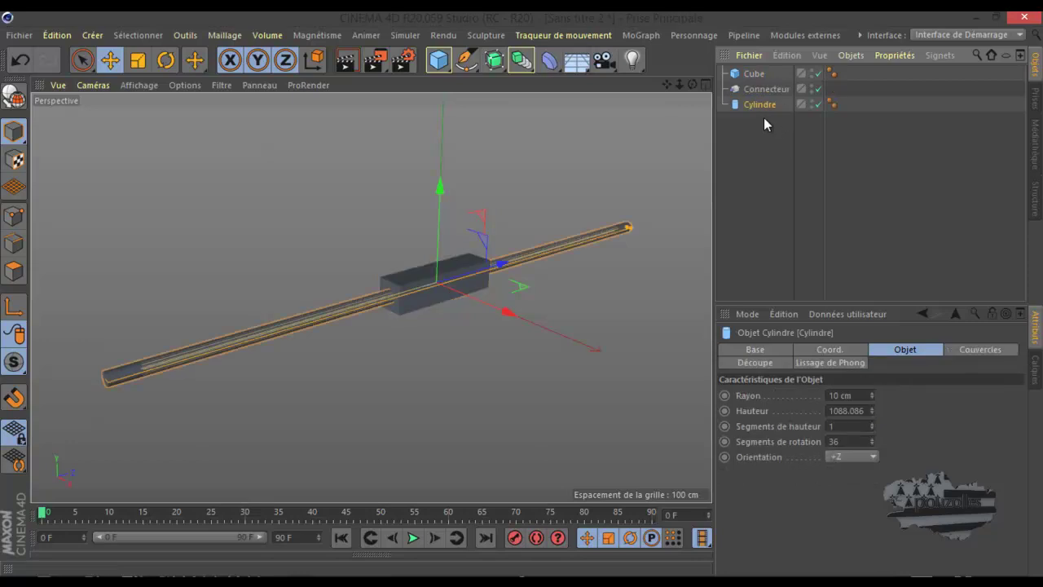
double_click(757, 74)
text(A)
key(Return)
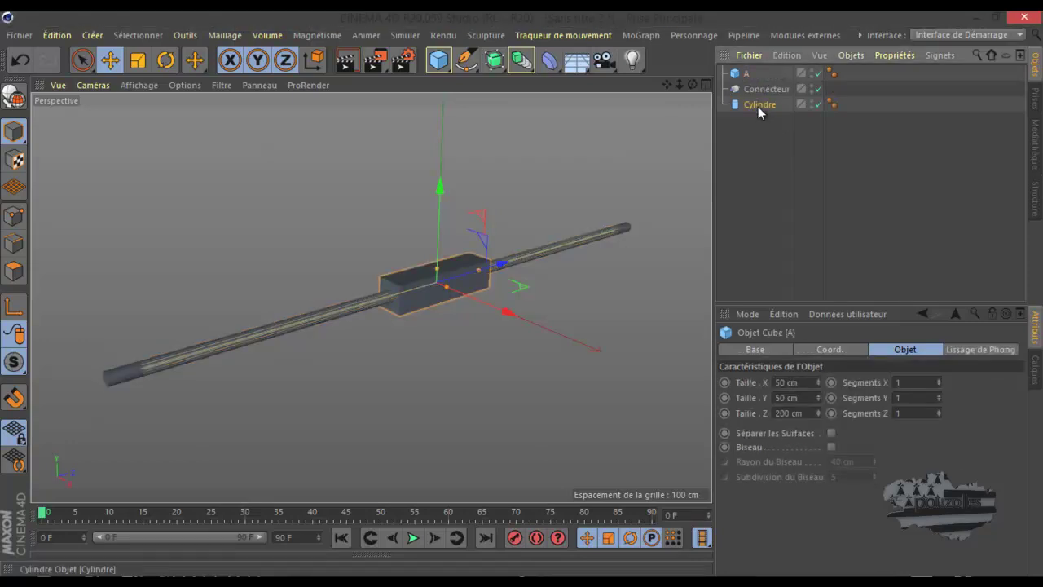
double_click(758, 105)
text(B)
key(Return)
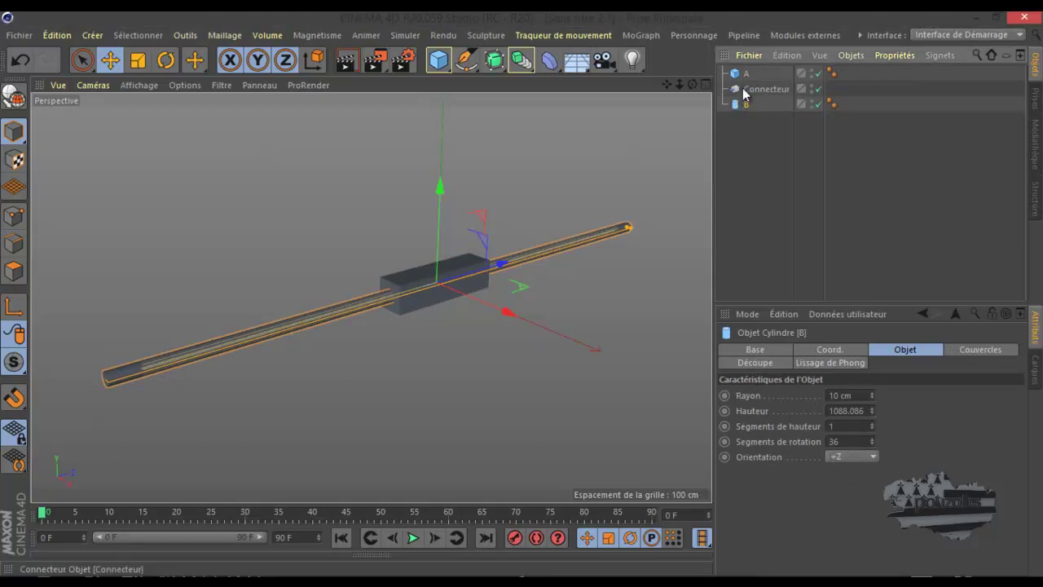
click(752, 88)
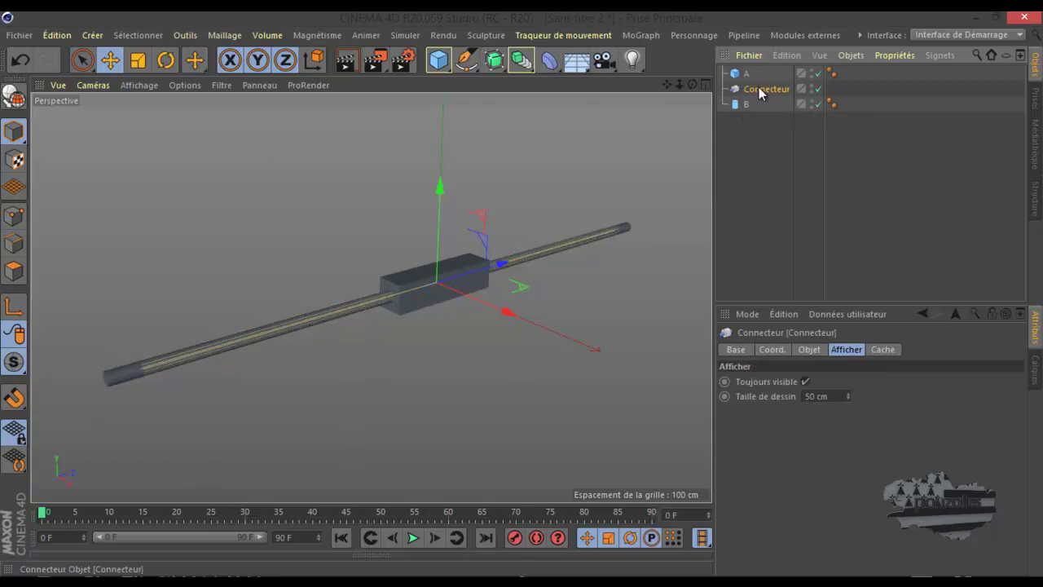
Step: Link cube A as the connector's Objet A and cylinder B as its Objet B
click(809, 349)
drag(747, 74, 844, 403)
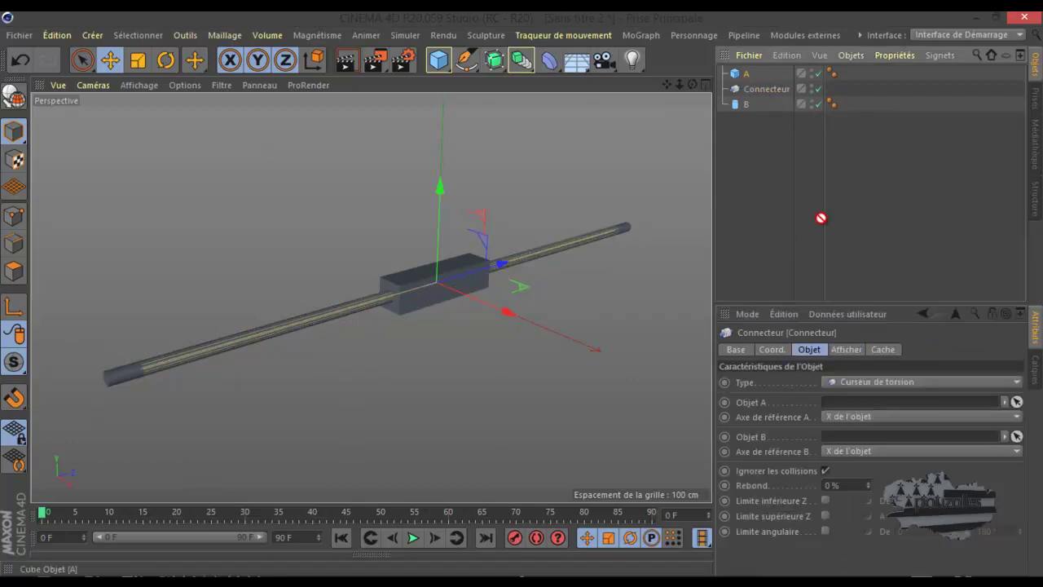
drag(746, 104, 864, 450)
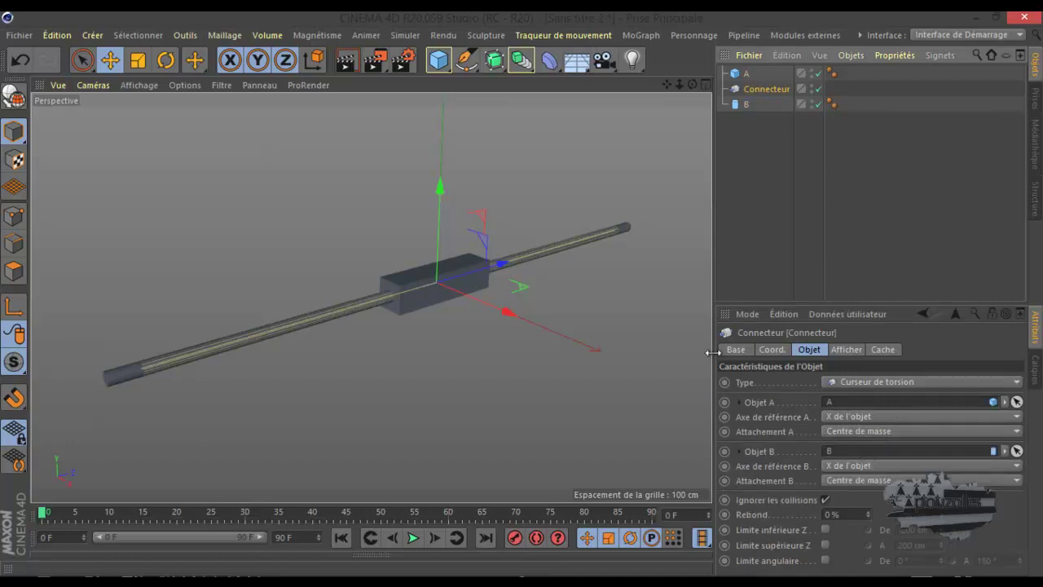
Step: Give cube A a Collision Body tag and cylinder B a Rigid Body tag
right_click(751, 75)
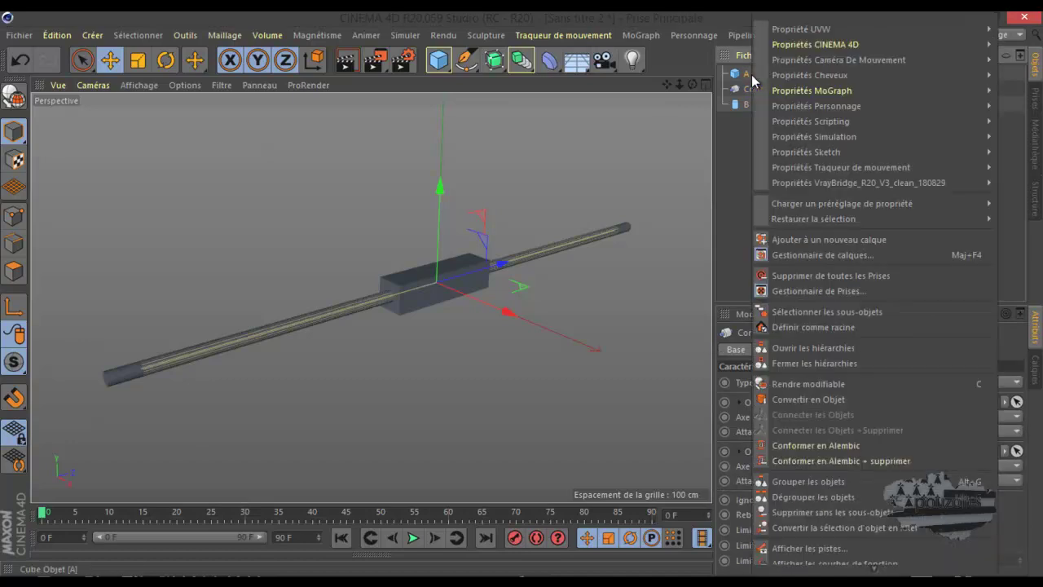
mouse_move(814, 137)
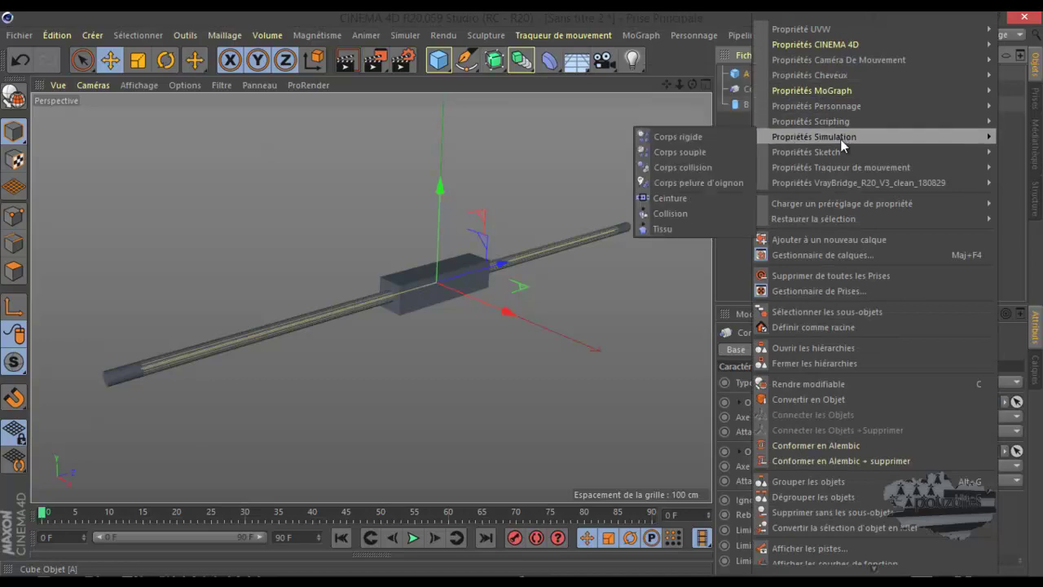
click(696, 167)
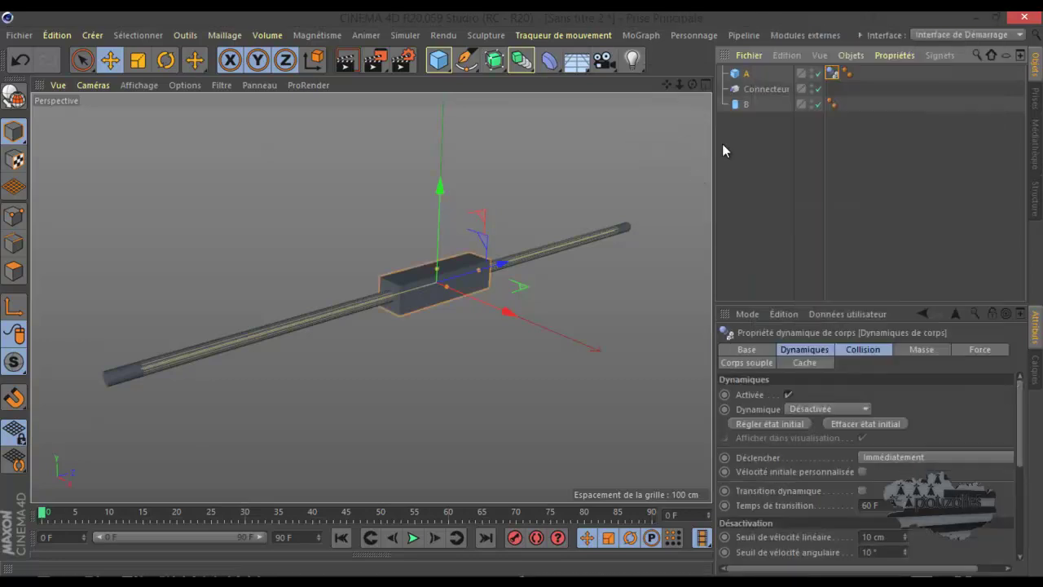
right_click(748, 102)
mouse_move(811, 137)
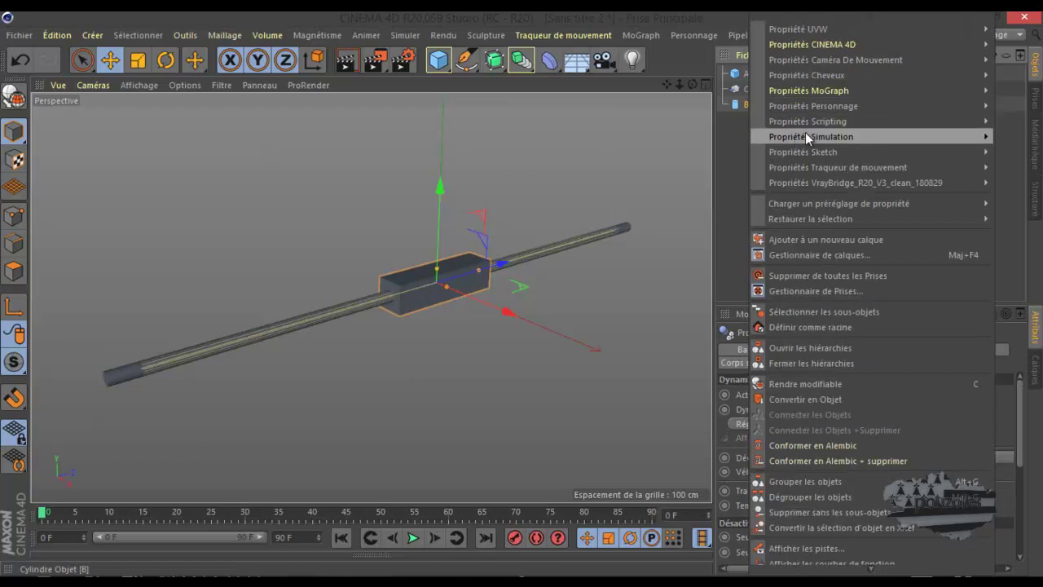
click(711, 137)
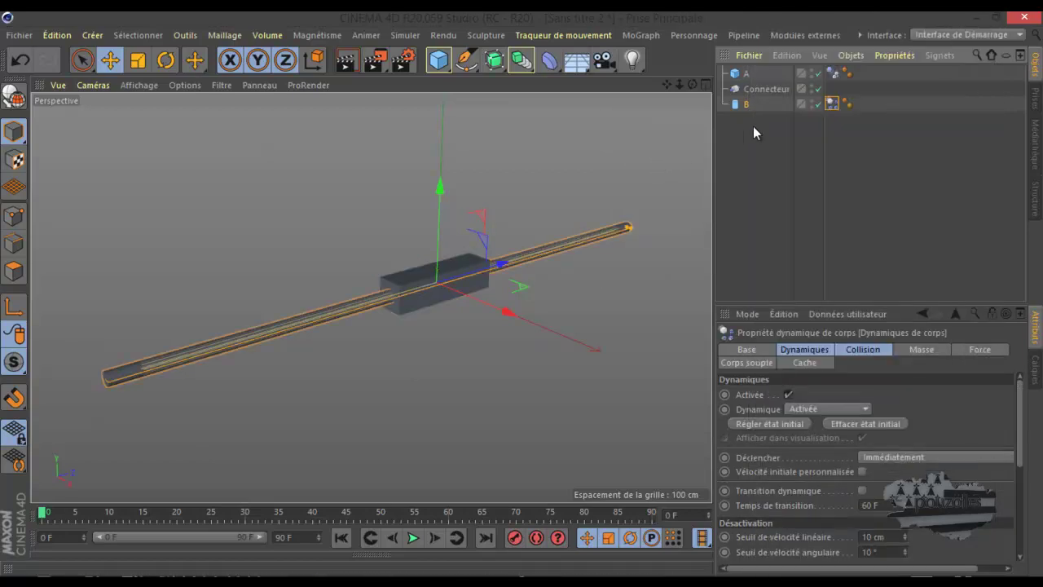
drag(743, 65, 753, 125)
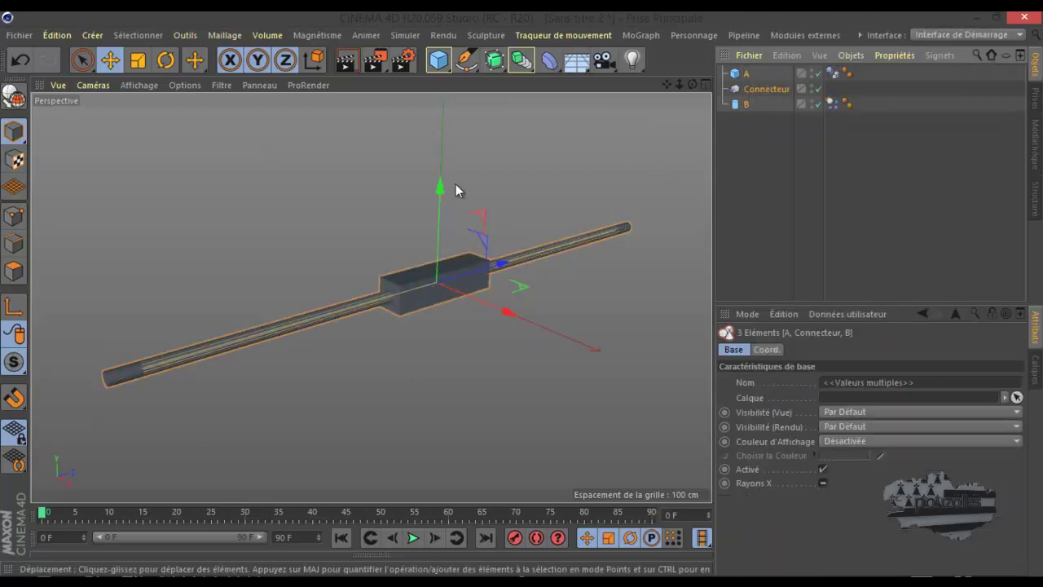
Step: Rotate the whole assembly to a diagonal tilt and set cube A's Z size to 40 cm
click(171, 65)
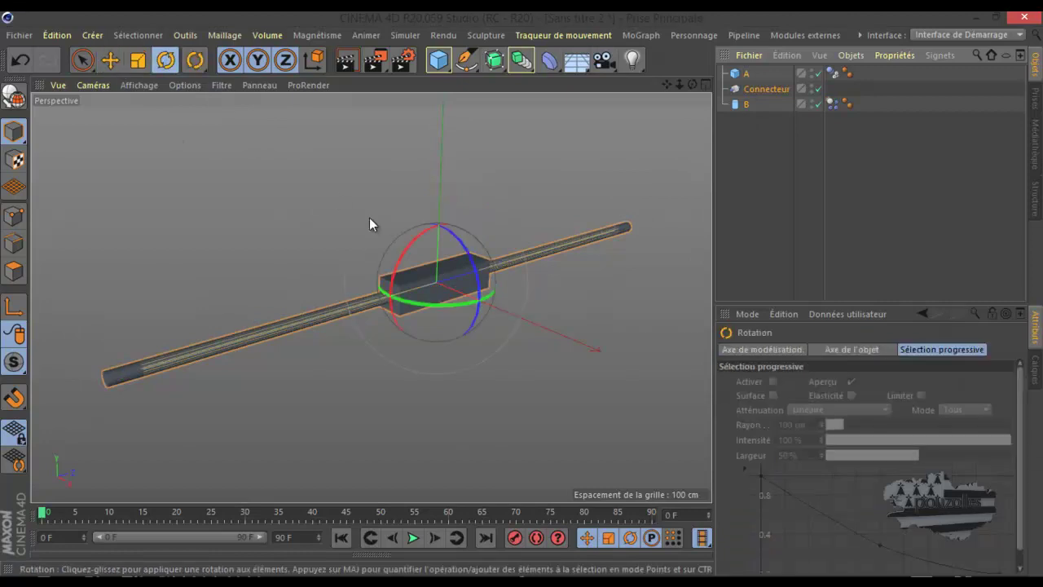
drag(405, 259, 383, 322)
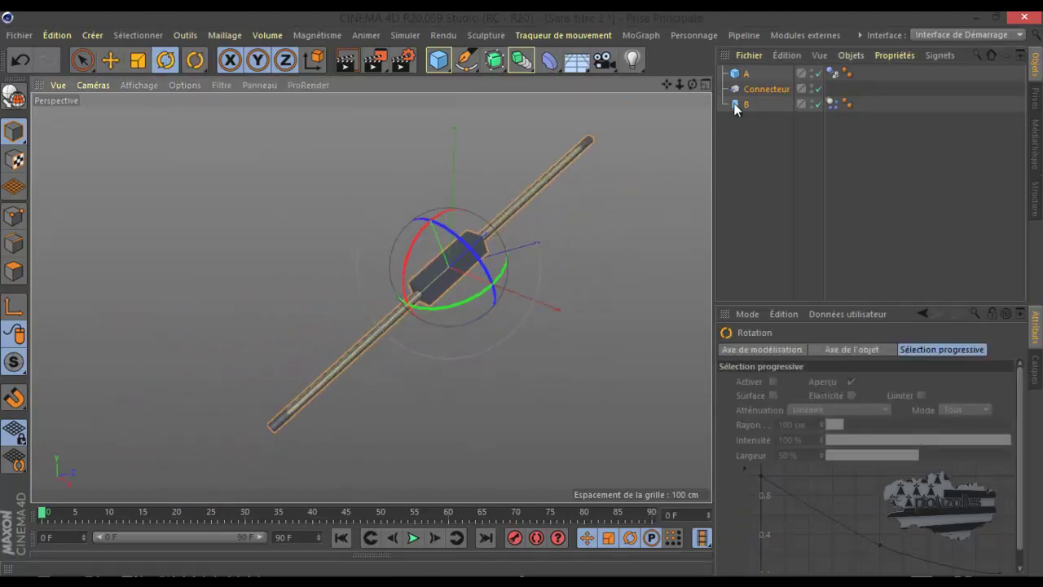
click(745, 76)
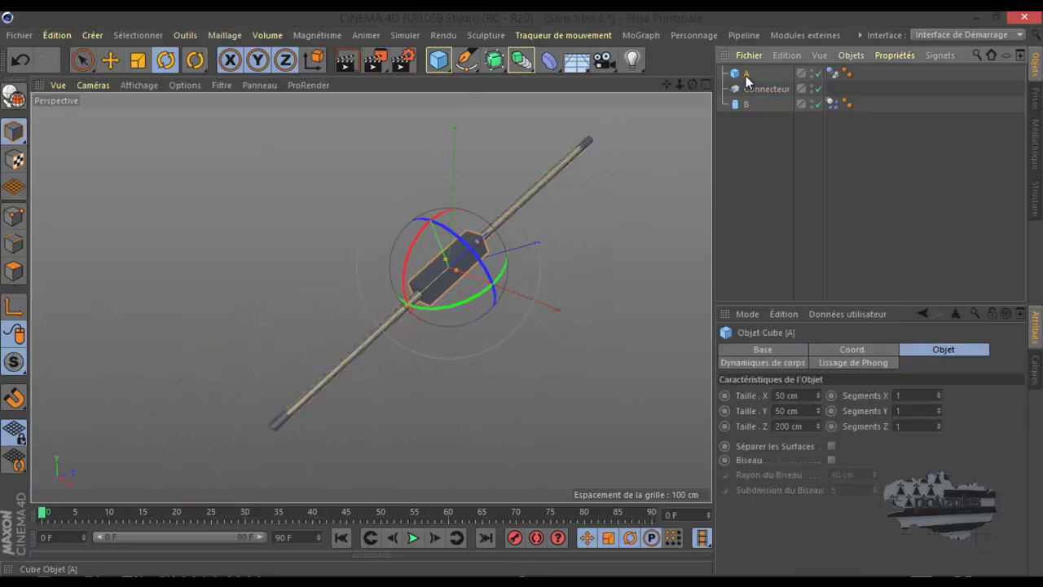
double_click(788, 426)
text(40)
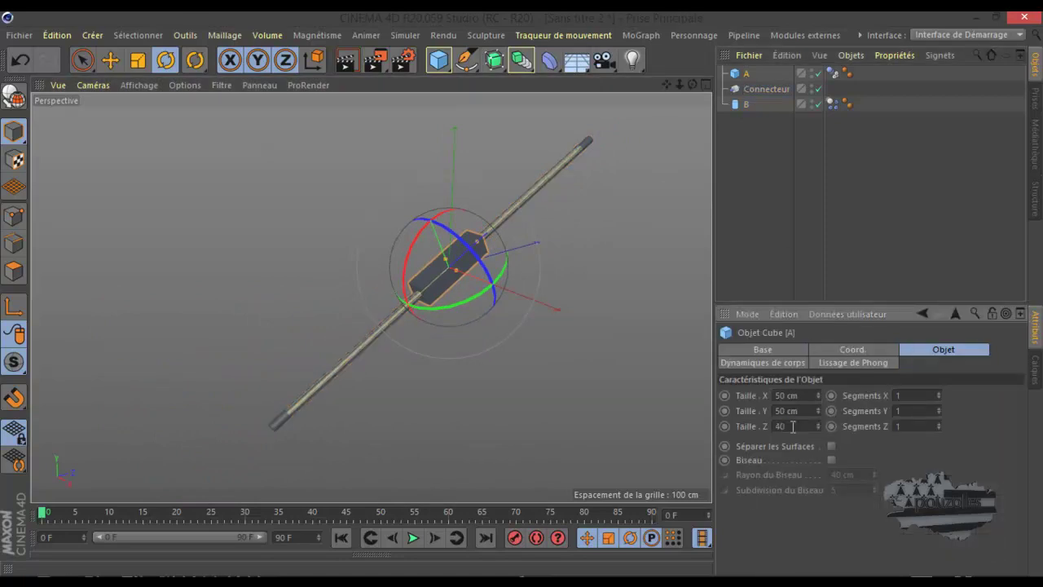
key(Return)
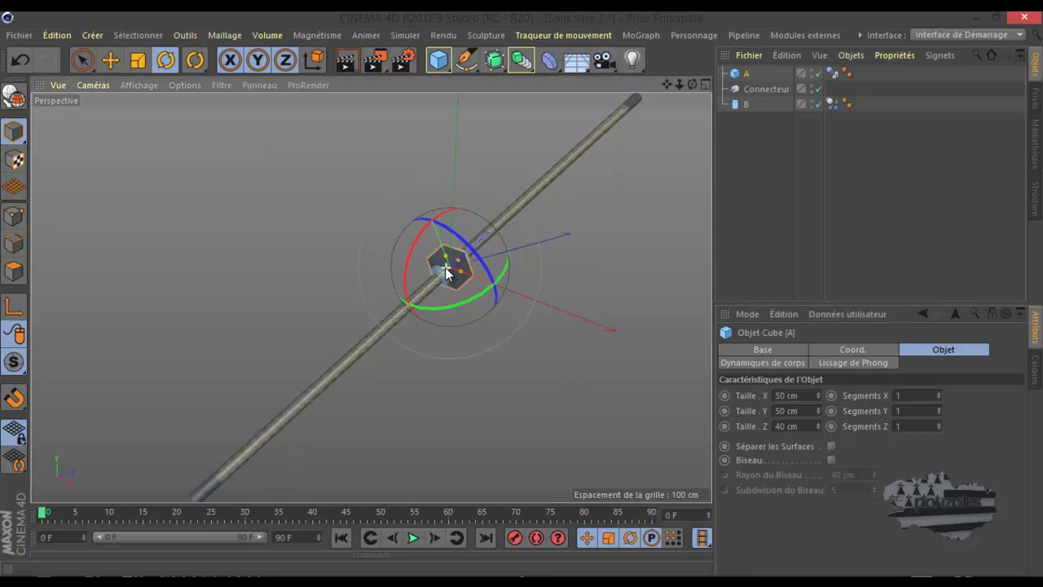
Step: Rotate the rod slightly further, then play the simulation and rewind it to frame 0
drag(445, 268, 458, 264)
click(413, 538)
click(415, 537)
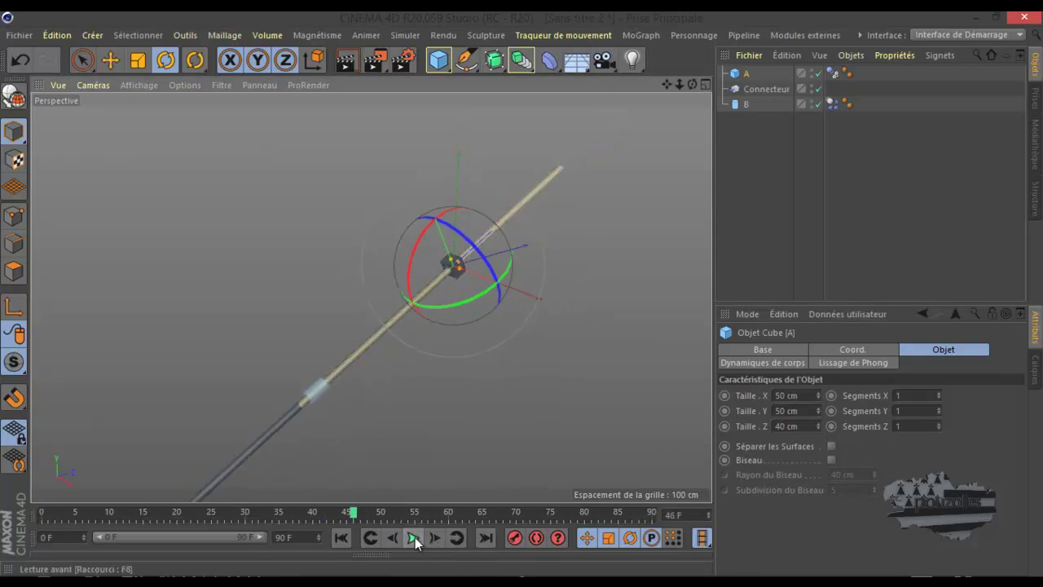
click(341, 537)
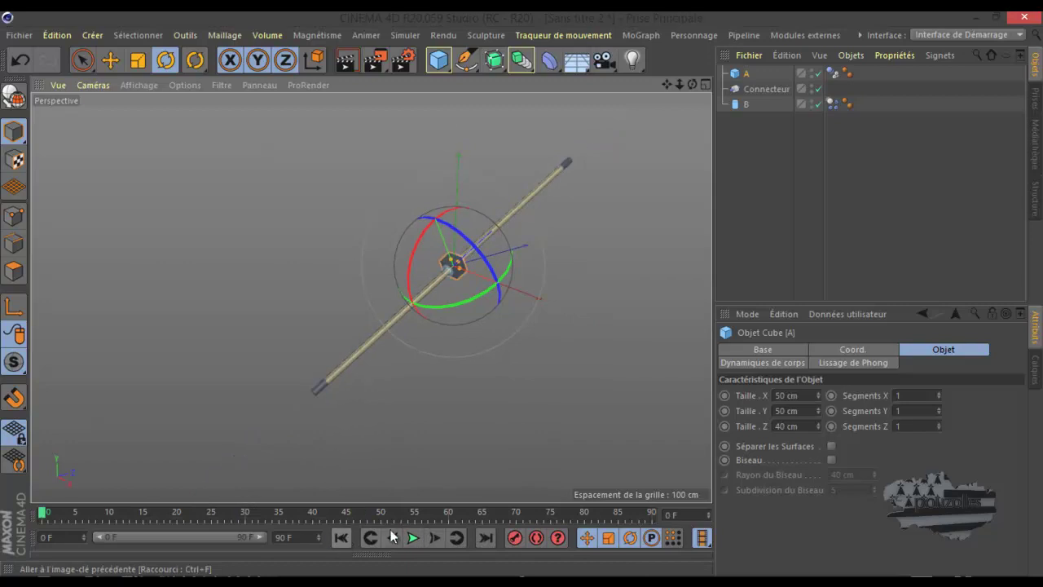
click(478, 419)
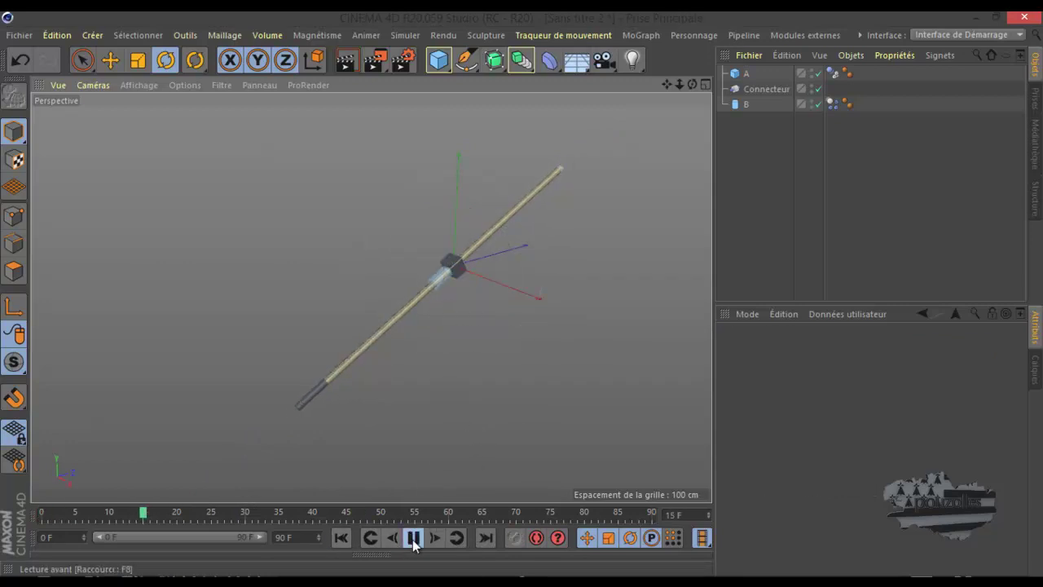
click(413, 537)
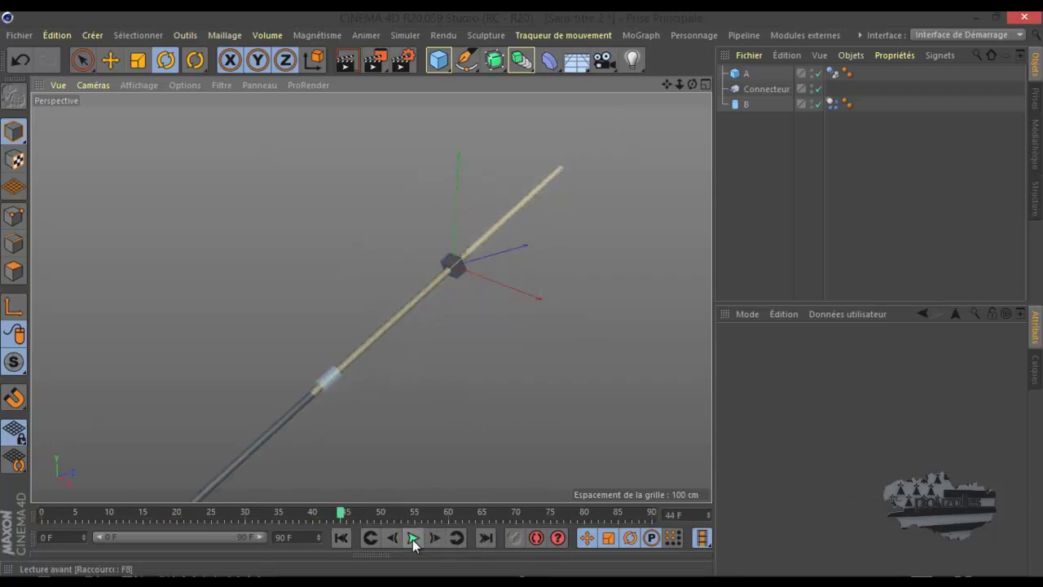
click(340, 538)
Step: Check the connector's display settings, then replay the simulation and rewind to the start
click(762, 89)
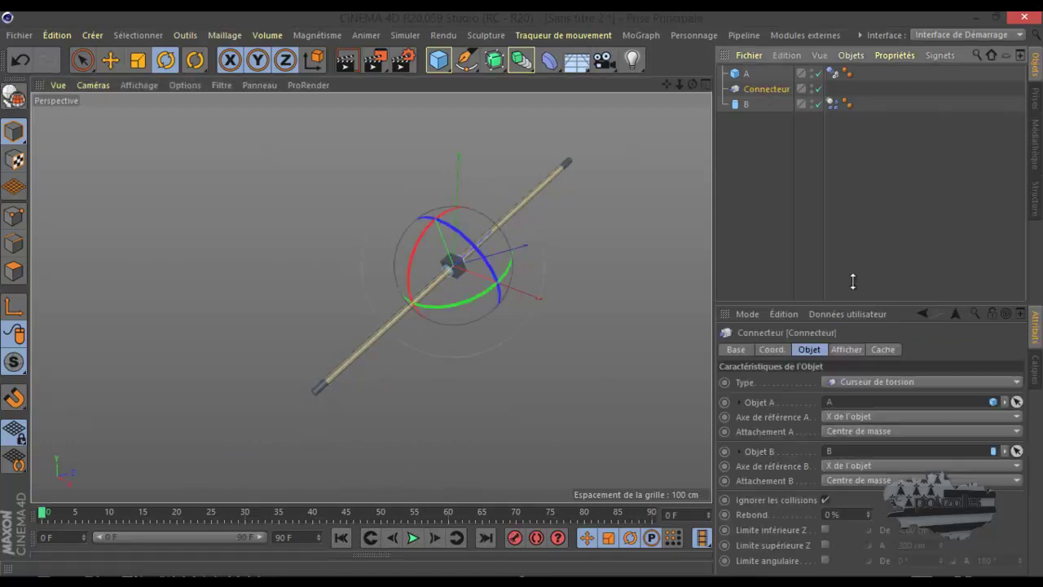
click(852, 350)
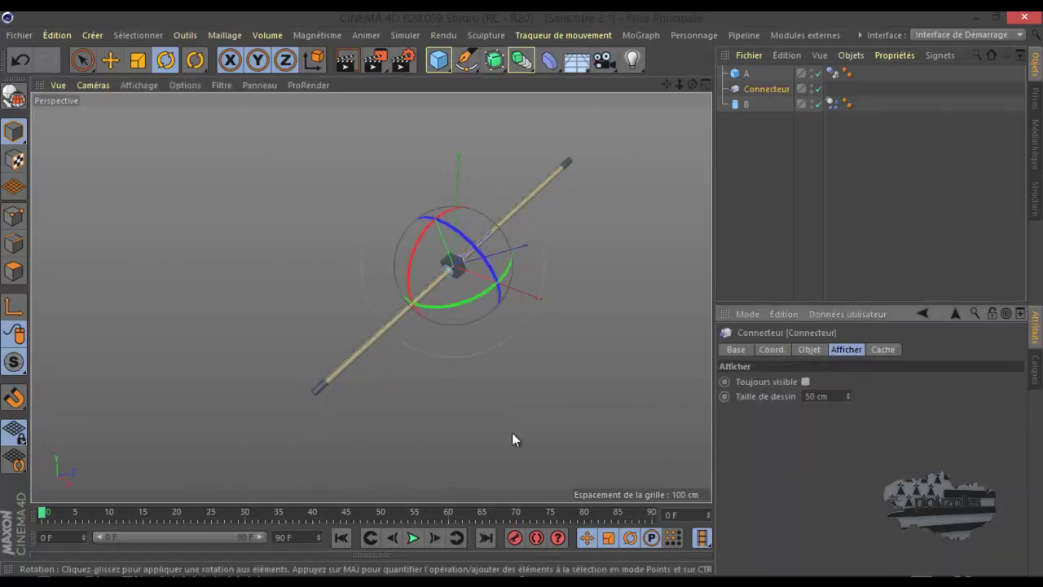
click(756, 245)
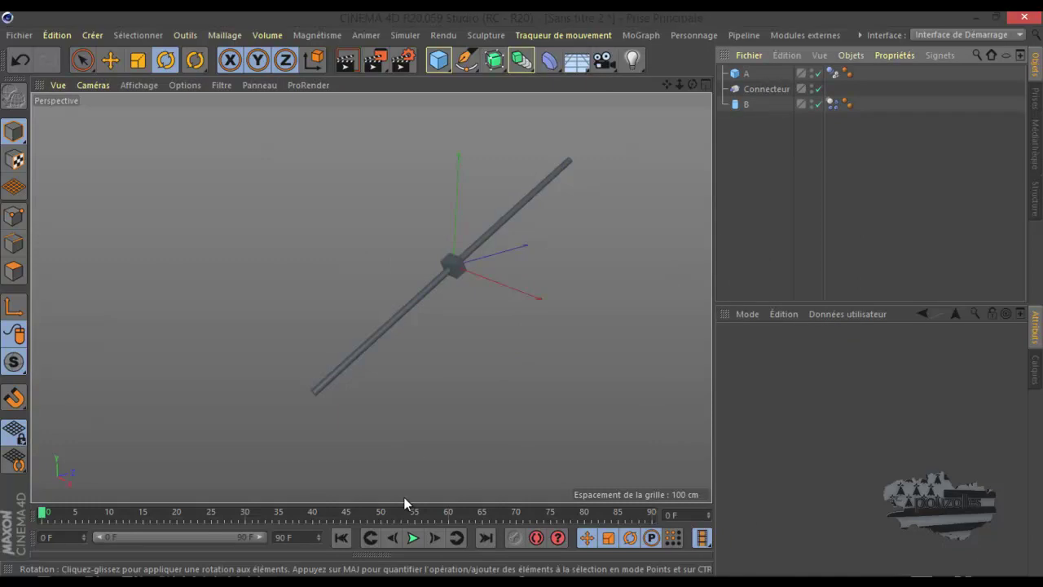
click(413, 537)
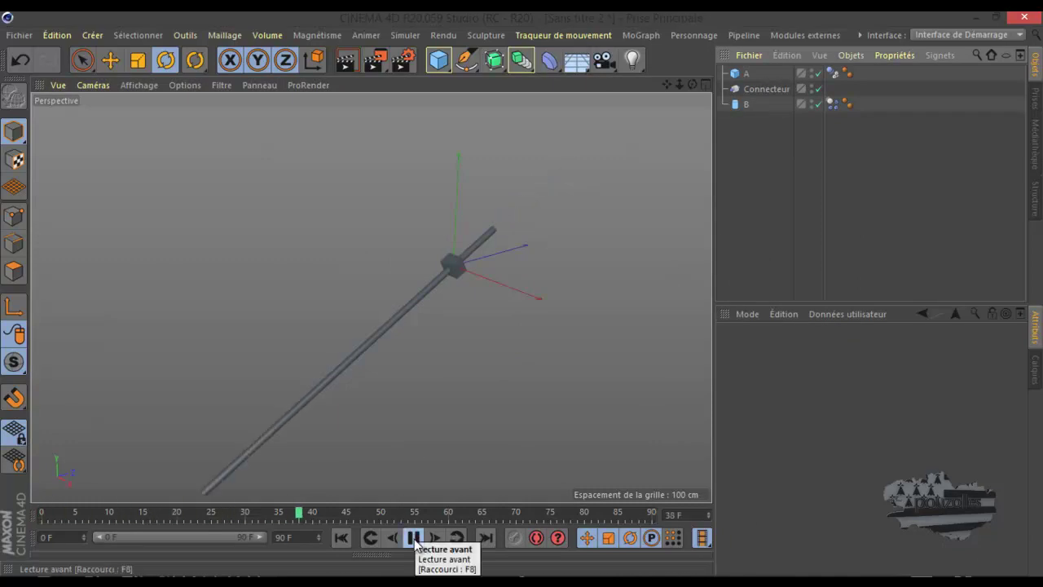
click(413, 538)
click(340, 538)
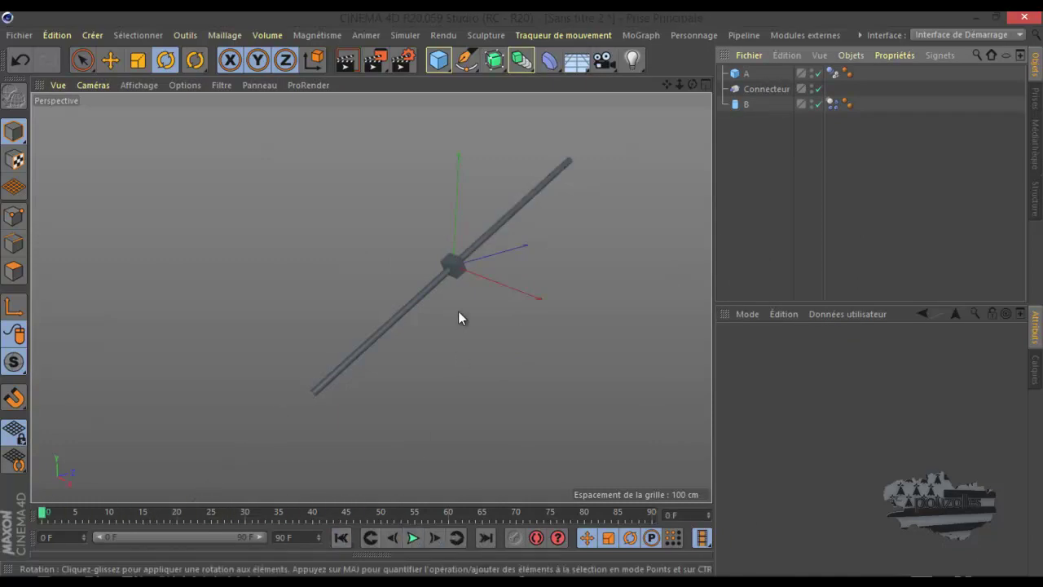
scroll(456, 283, up, 2)
scroll(456, 282, up, 2)
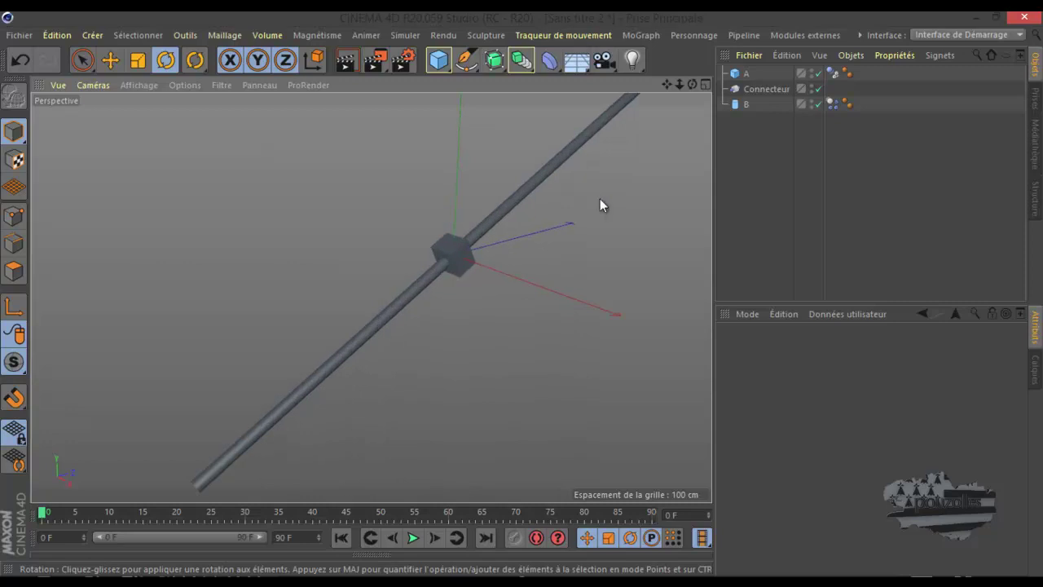
Step: Rewind to frame 0 and relink the connector with rod B as Objet A, cube A as Objet B
click(758, 89)
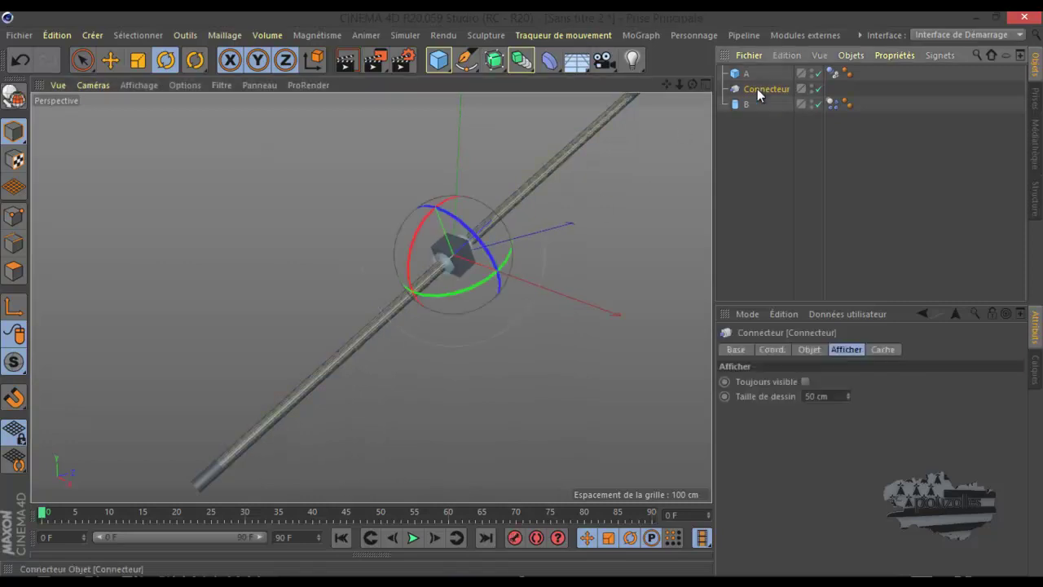
click(810, 349)
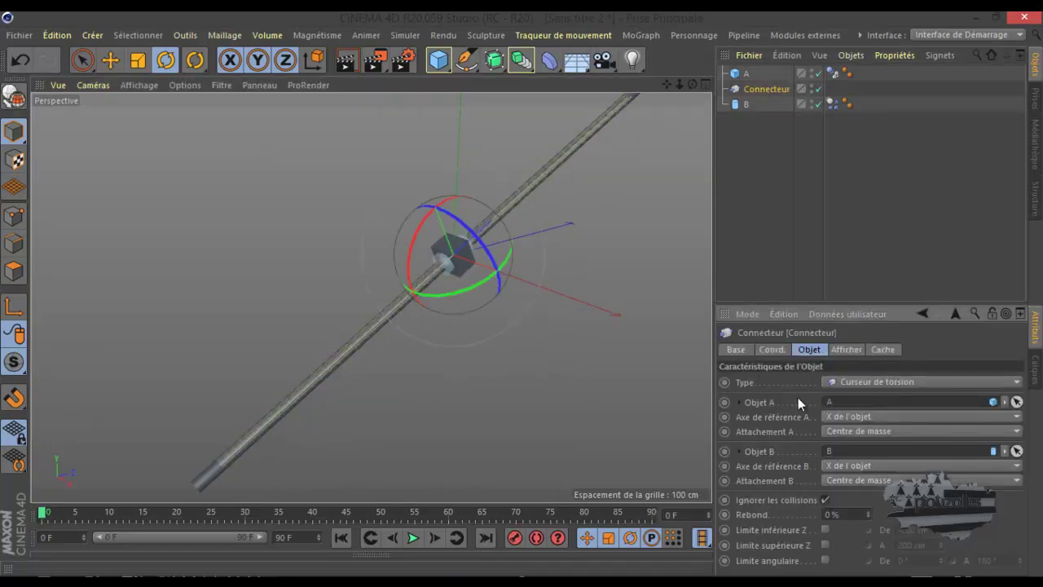
click(412, 538)
click(342, 537)
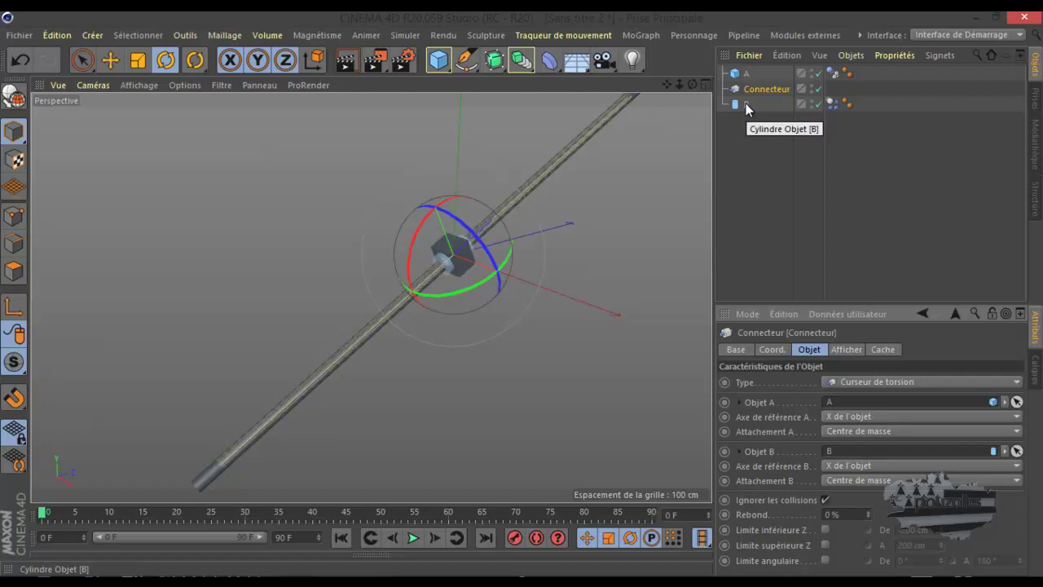
drag(745, 104, 853, 410)
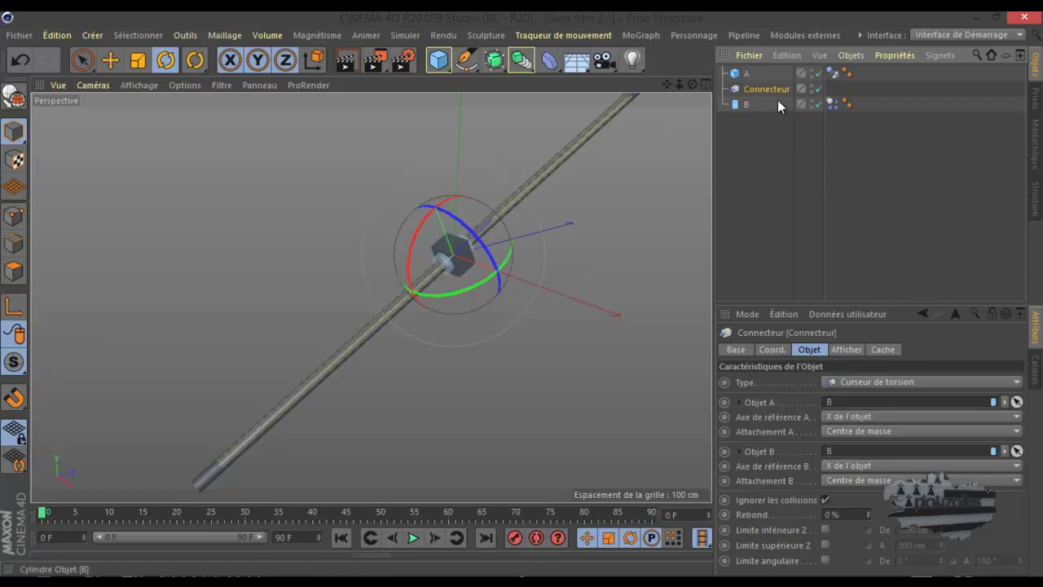
mouse_move(746, 74)
mouse_down()
mouse_move(855, 263)
mouse_move(847, 457)
mouse_up()
Step: Rename the cube from A to b
double_click(747, 103)
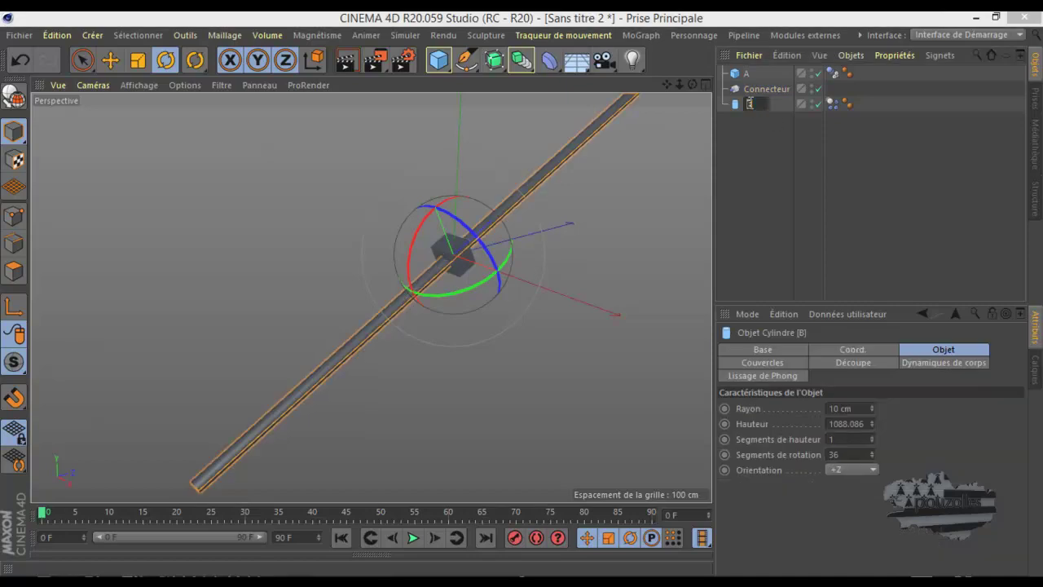
text(a)
click(751, 77)
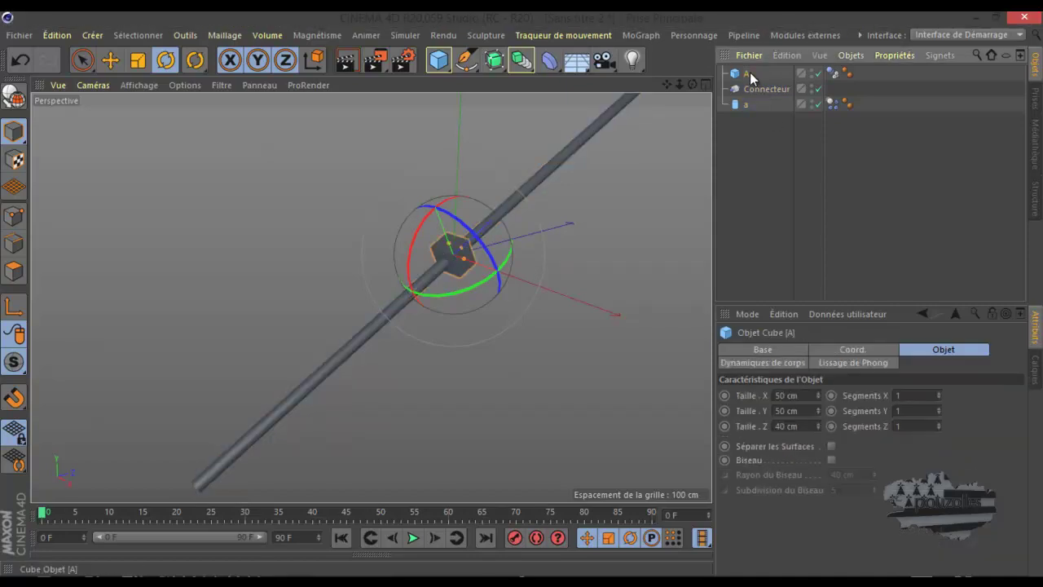
double_click(750, 75)
text(b)
key(Return)
Step: Move cube b to the end of the object list and link rod a as the connector's Objet A
click(763, 89)
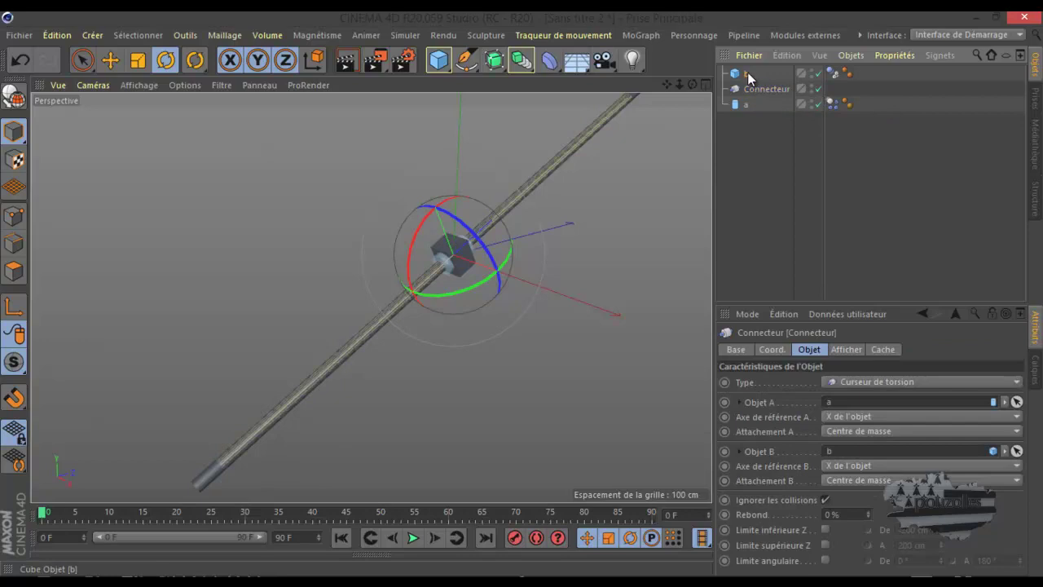
click(748, 73)
mouse_move(747, 75)
mouse_down()
mouse_move(751, 105)
mouse_move(749, 74)
mouse_up()
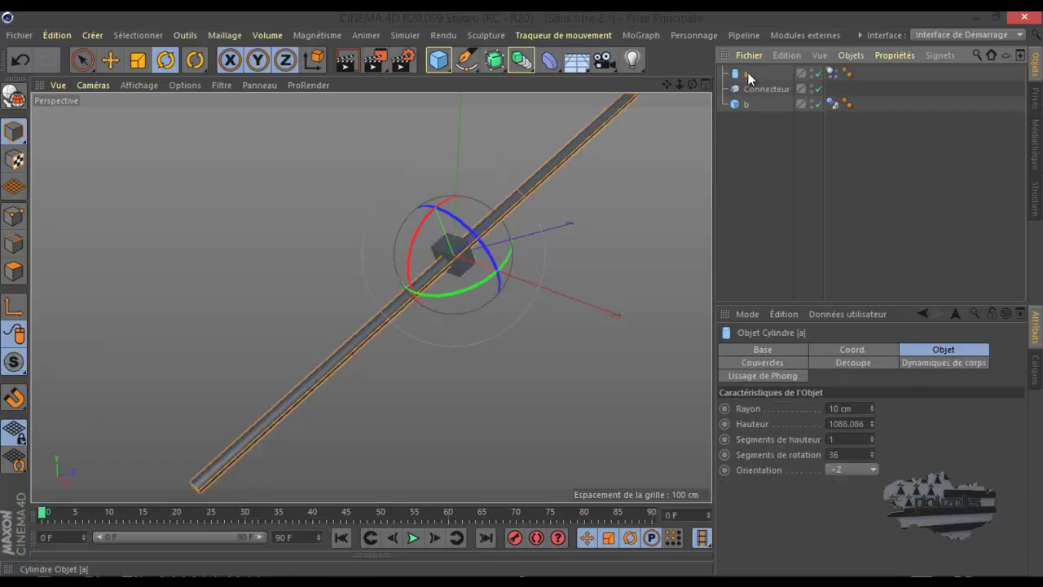
click(758, 89)
drag(746, 74, 872, 407)
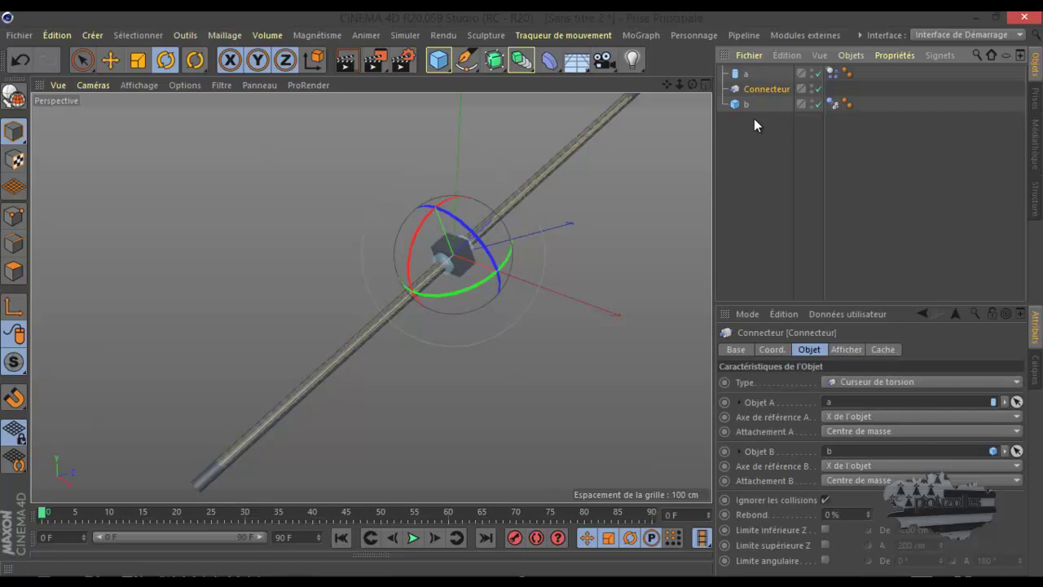
Step: After a test playback, make rod a a collision body via Propriétés Simulation
click(415, 540)
click(414, 540)
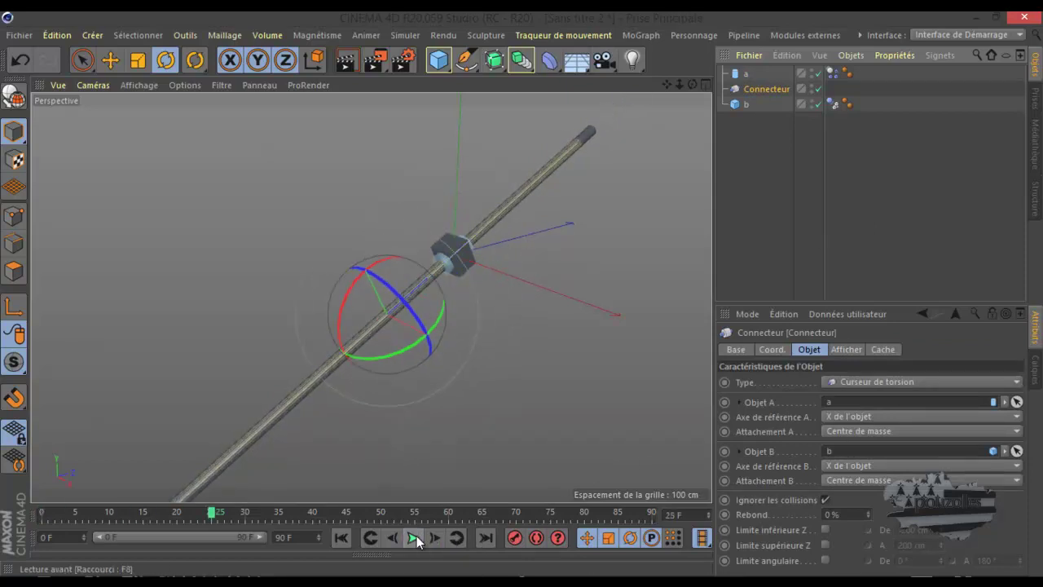
click(348, 541)
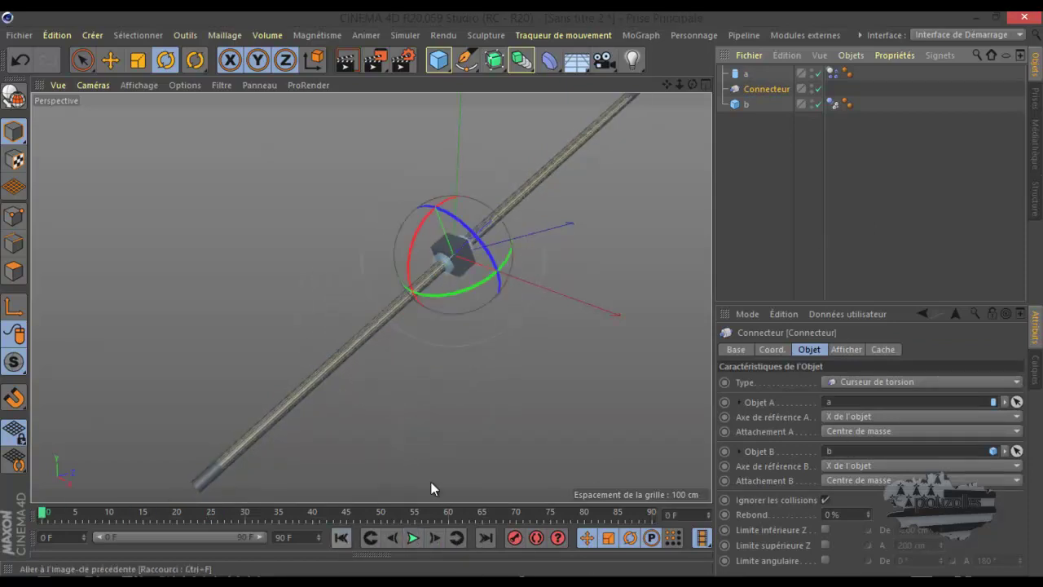
click(745, 70)
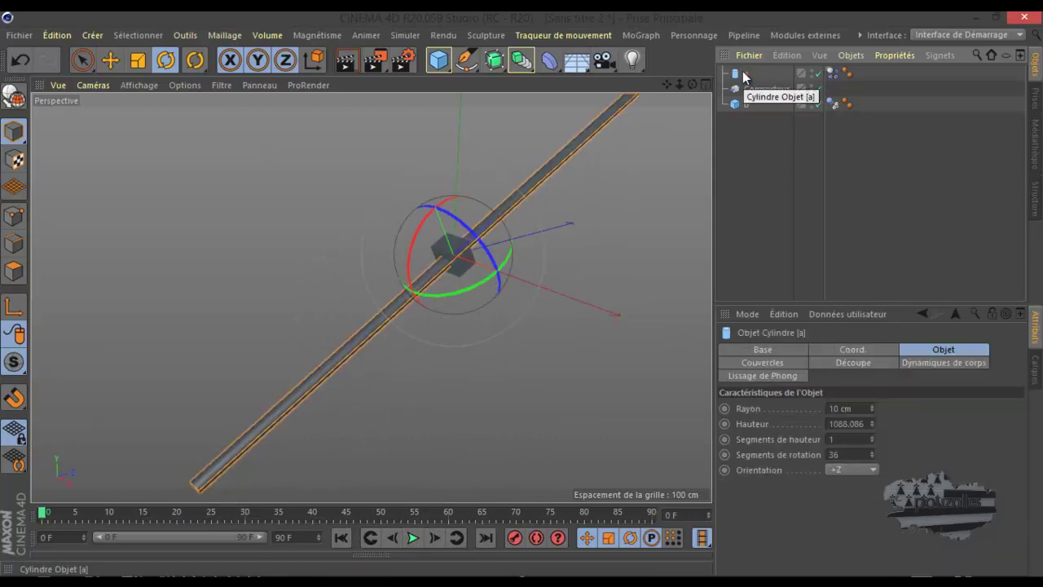
right_click(742, 71)
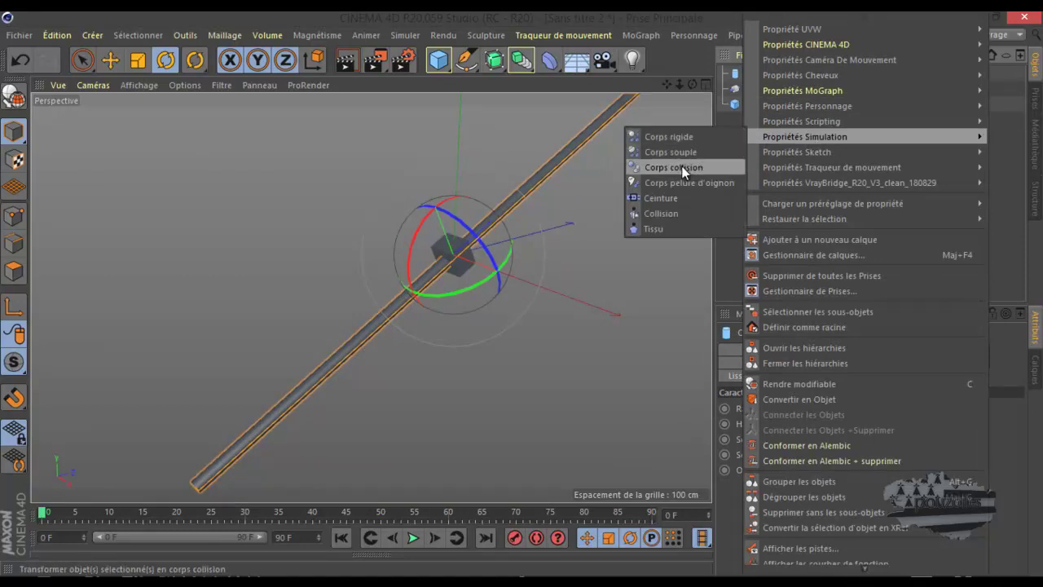
click(682, 167)
Step: Give cube b a dynamics body tag and replay the simulation from frame 0
right_click(747, 102)
mouse_move(810, 137)
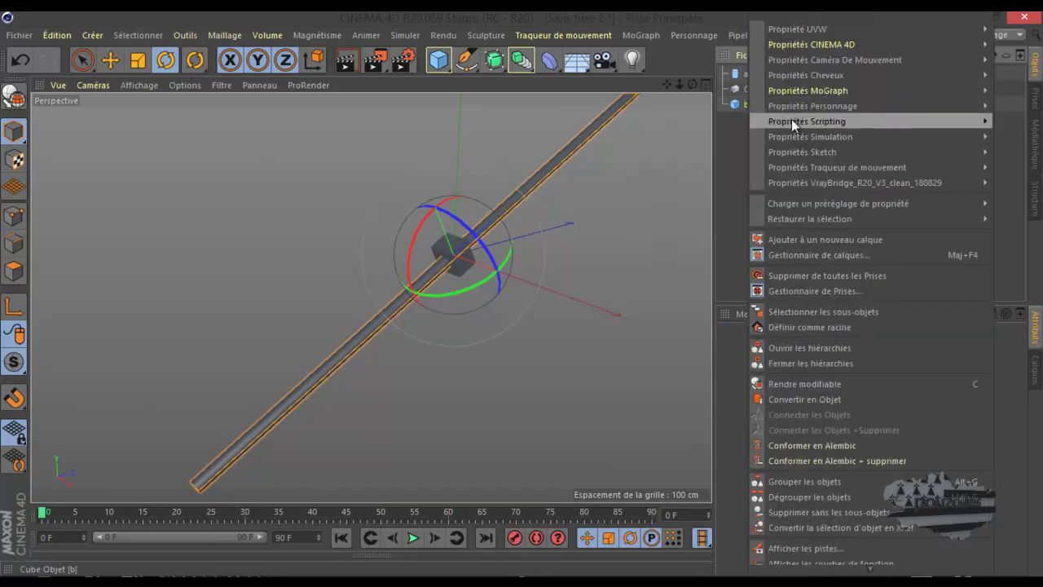
click(680, 137)
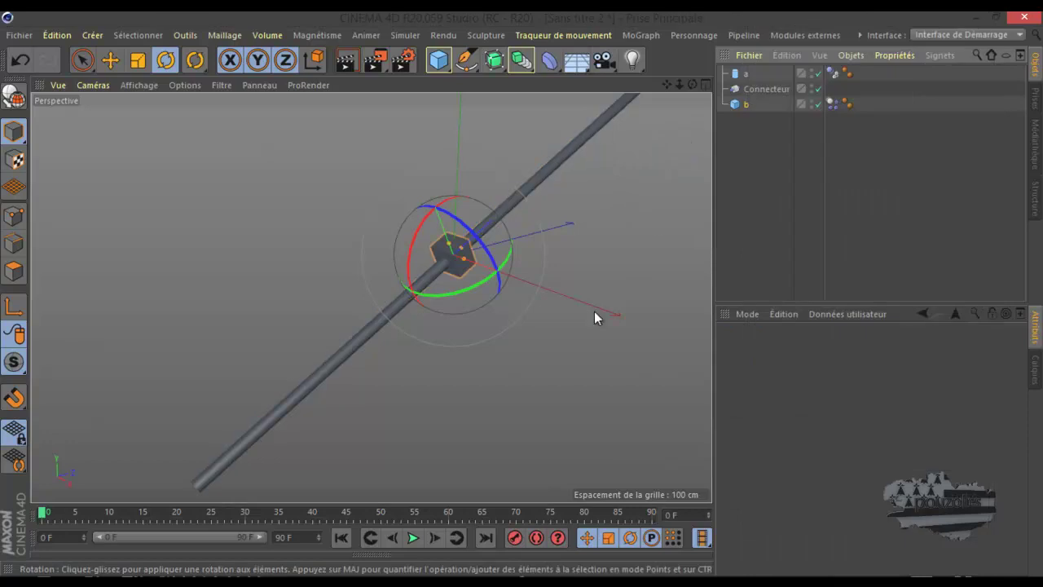
click(412, 543)
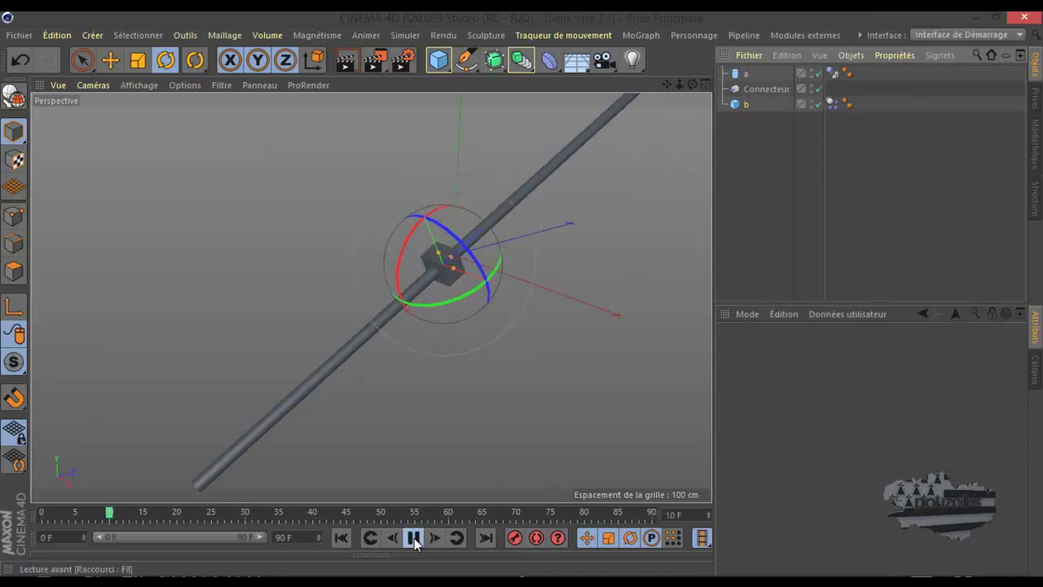
click(412, 540)
click(347, 536)
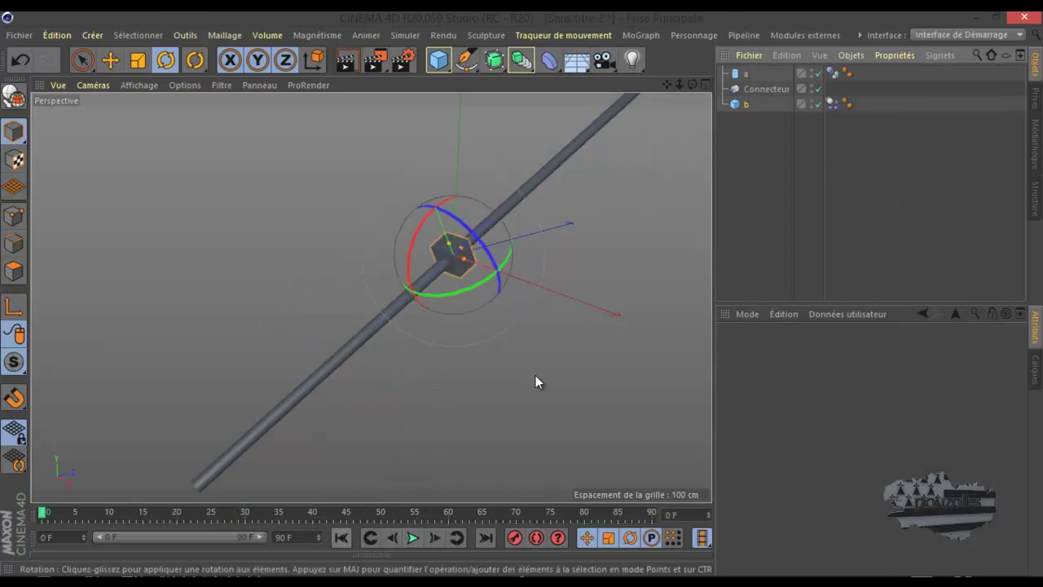
Step: Set cube b's Taille Z to 200 cm
click(737, 105)
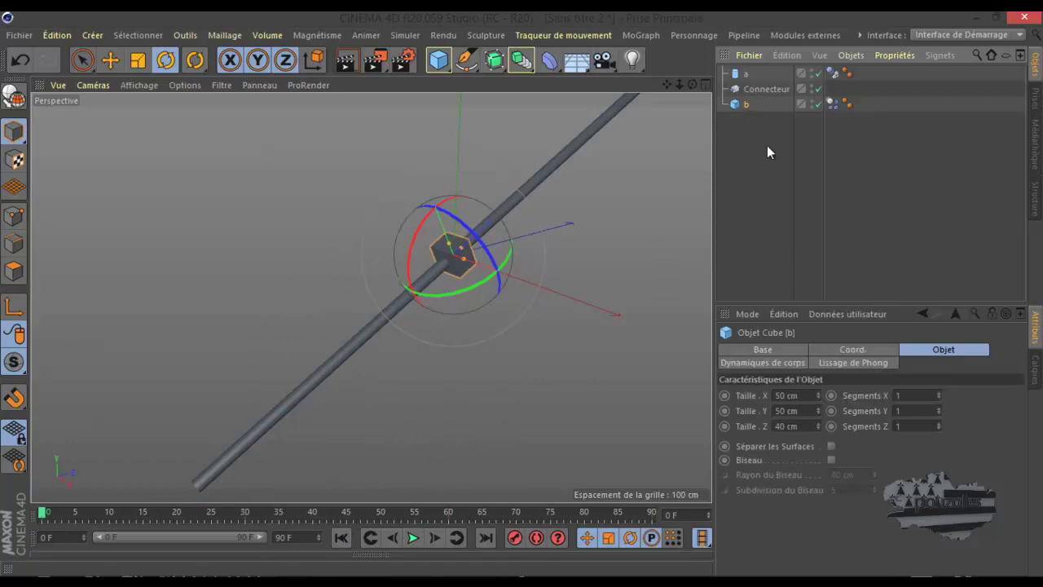
double_click(786, 425)
drag(799, 426, 763, 427)
text(200)
key(Return)
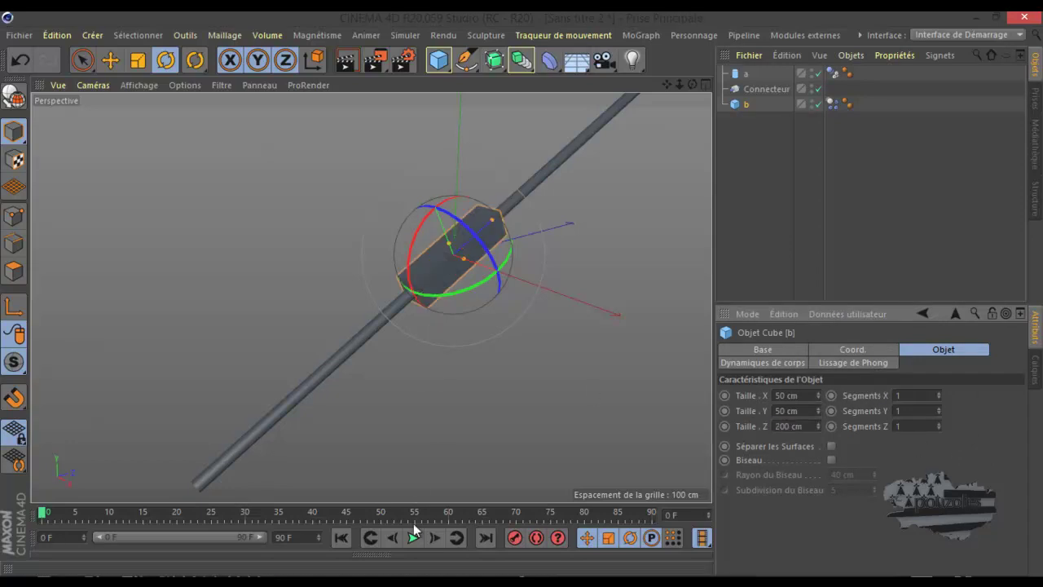
Step: Replay the simulation with the longer cube, rewind, and orbit the view around it
click(413, 538)
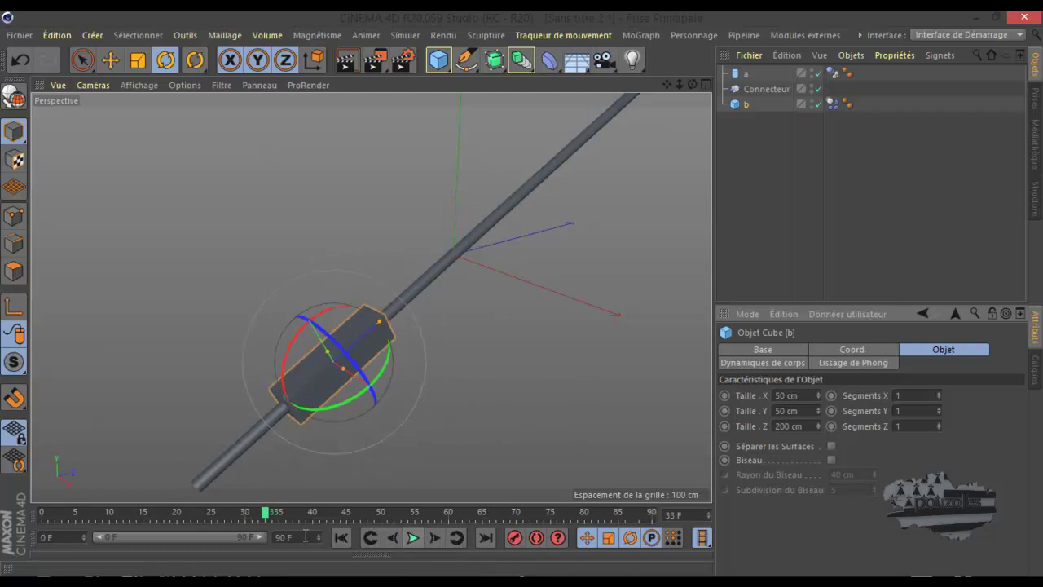
click(341, 538)
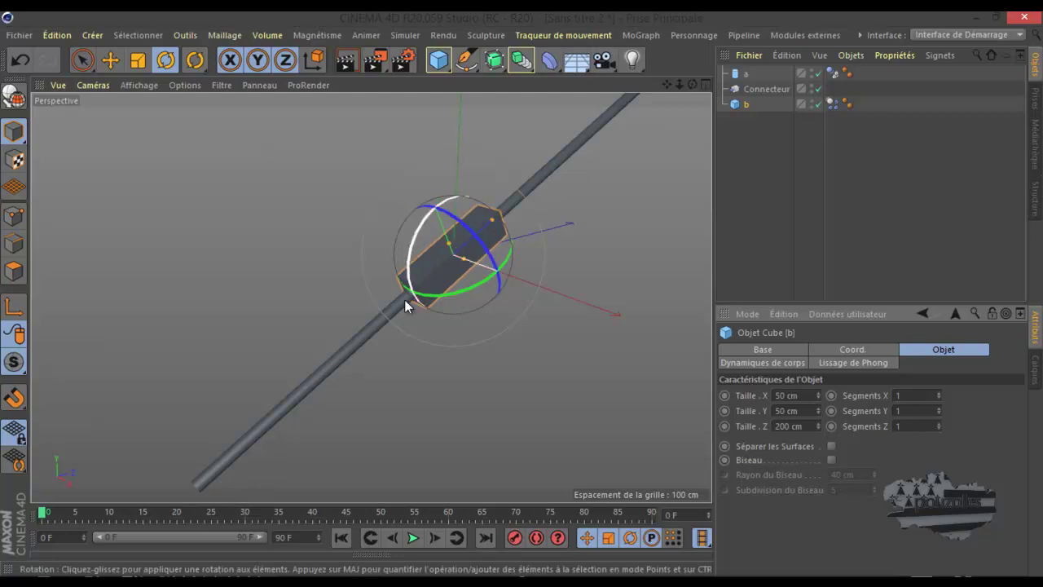
scroll(446, 259, up, 3)
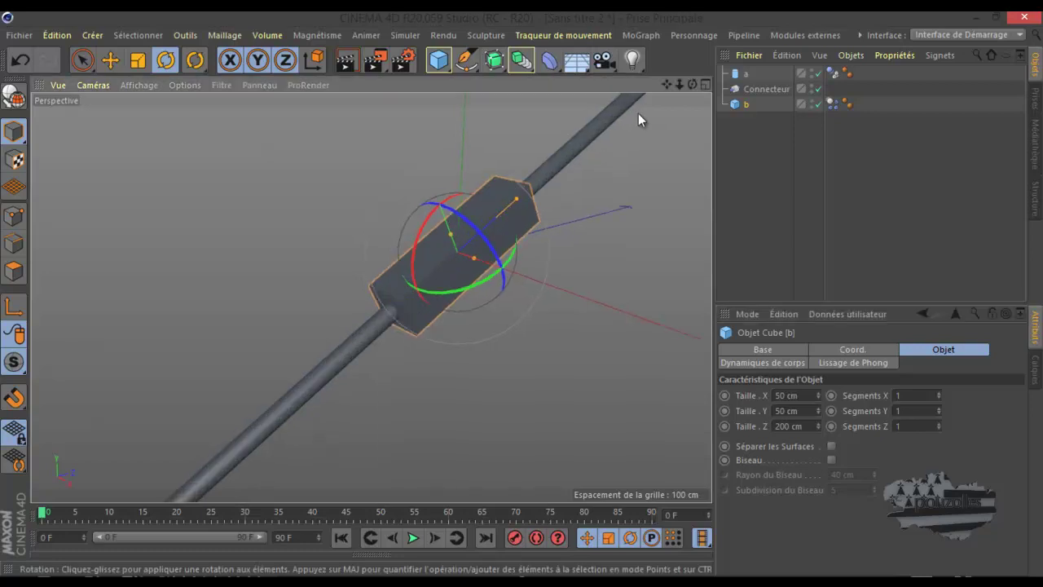
mouse_move(690, 83)
mouse_down()
mouse_move(521, 293)
mouse_move(689, 74)
mouse_move(522, 292)
mouse_up()
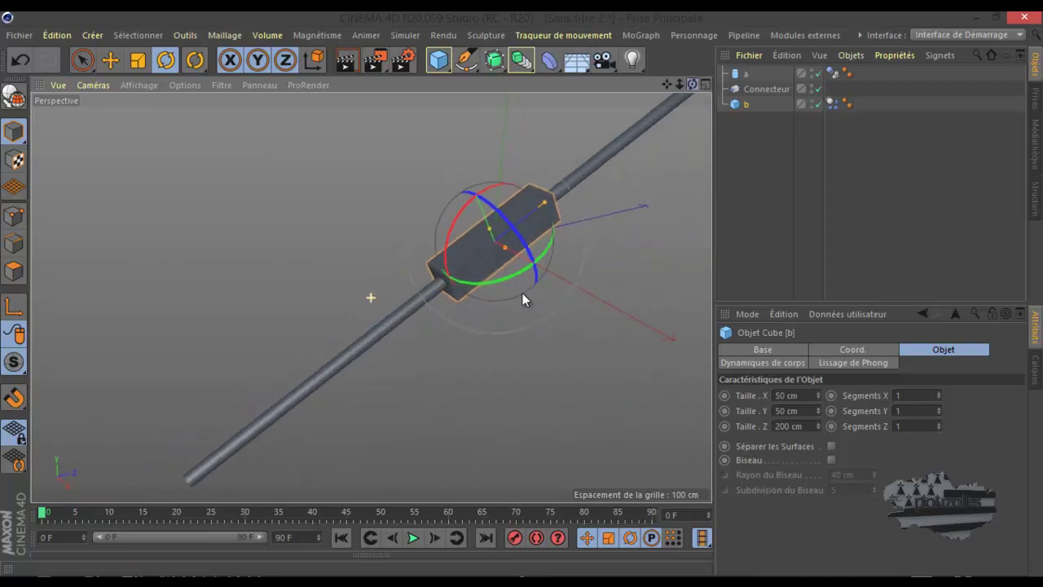
Step: Select Connecteur, replay the simulation, and enlarge the attributes area
click(758, 92)
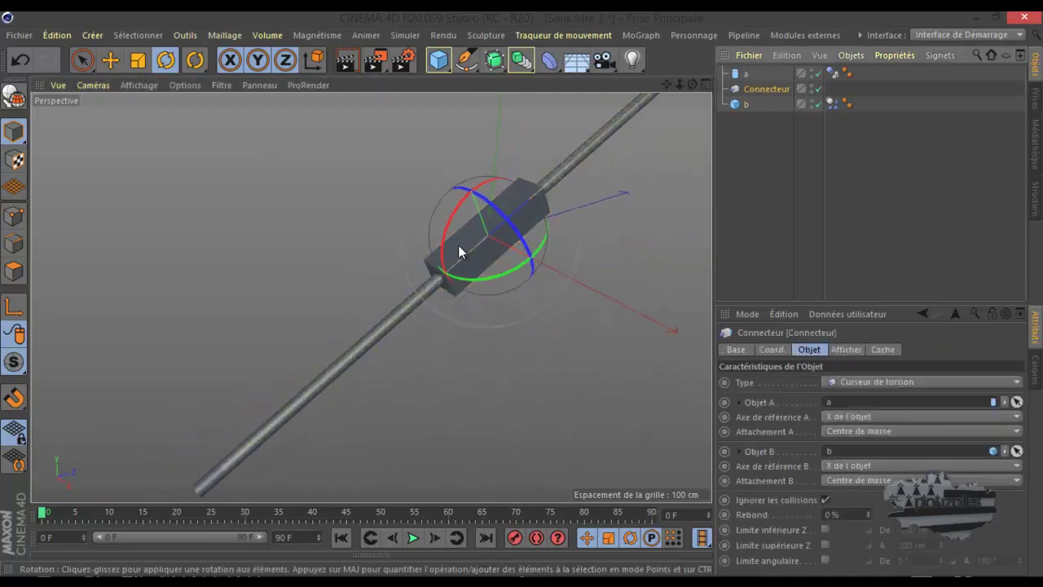
click(412, 538)
click(412, 537)
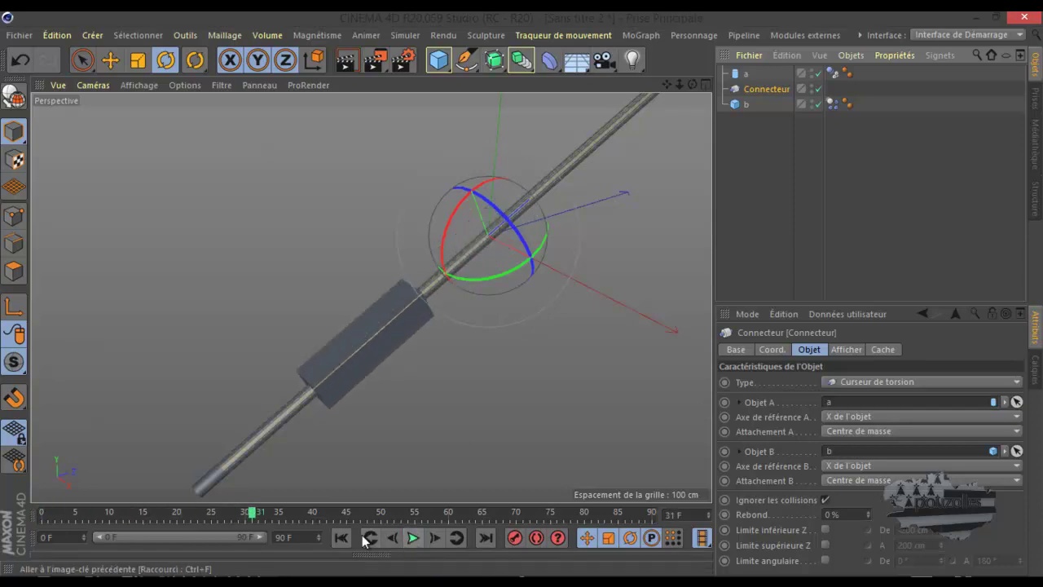
click(341, 538)
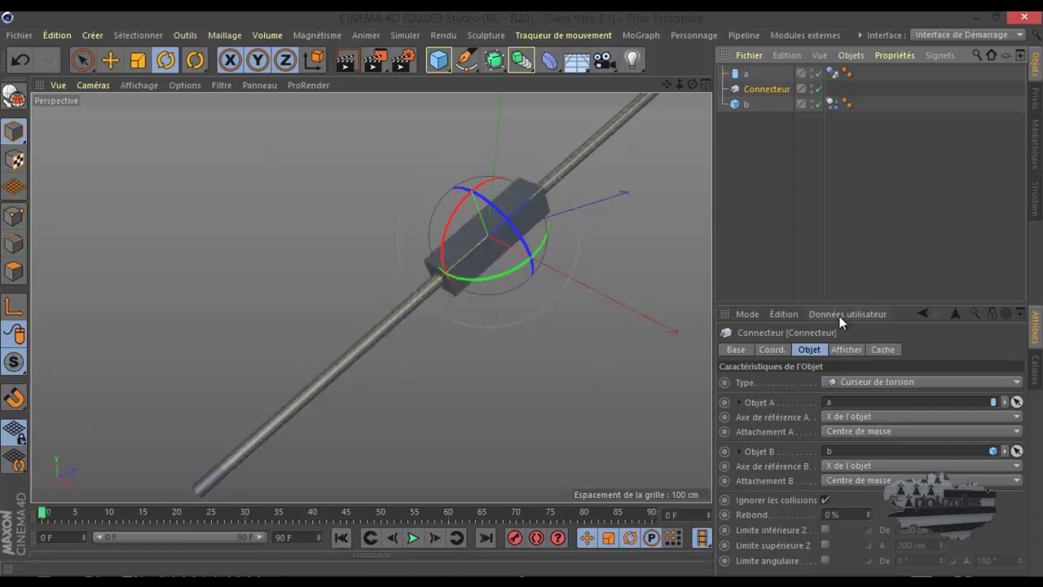
drag(839, 307, 837, 182)
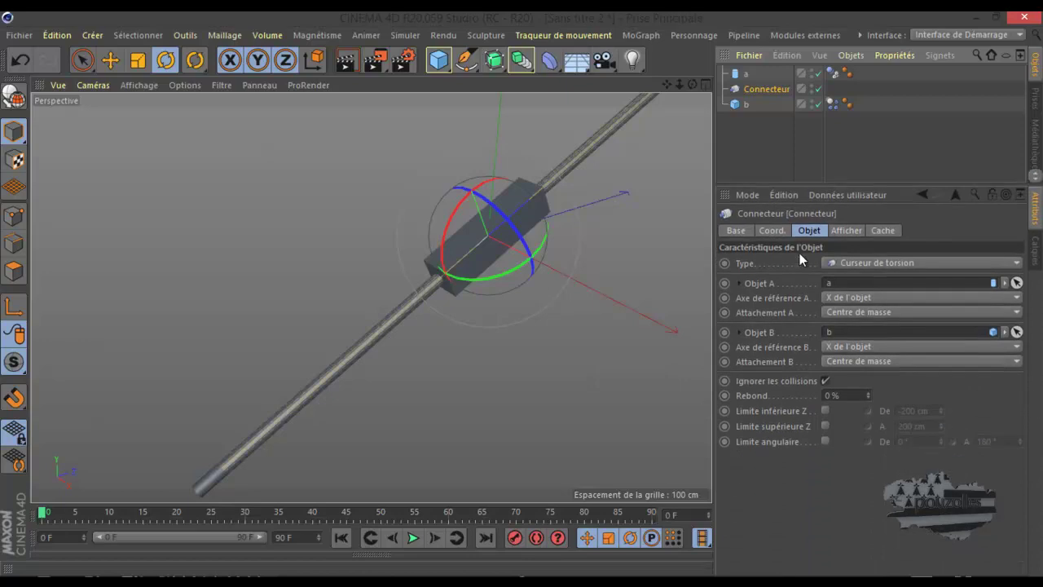
Step: Keep X de l'objet and Centre de masse, and toggle Ignorer les collisions
click(847, 297)
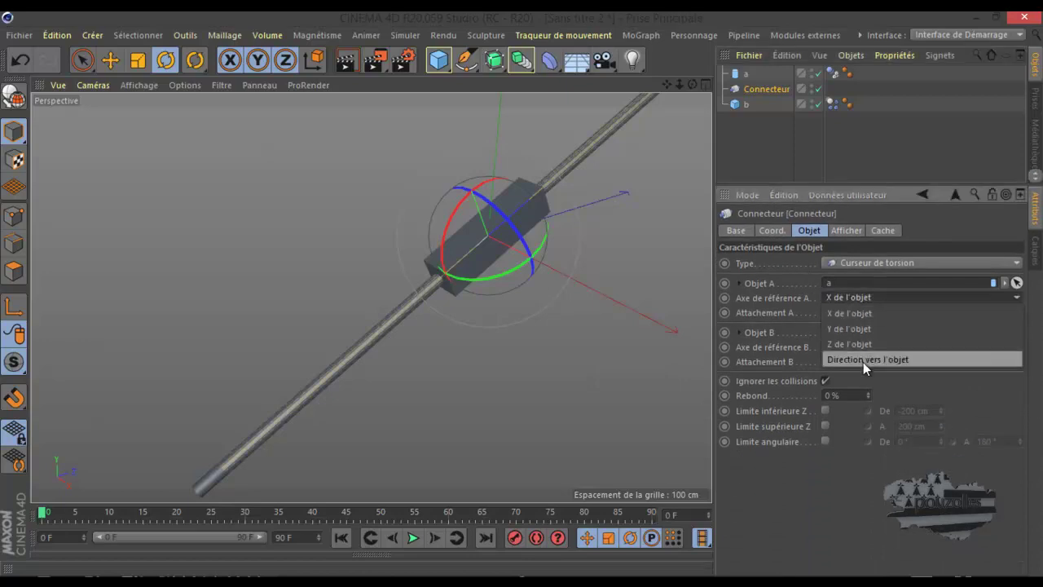
click(868, 299)
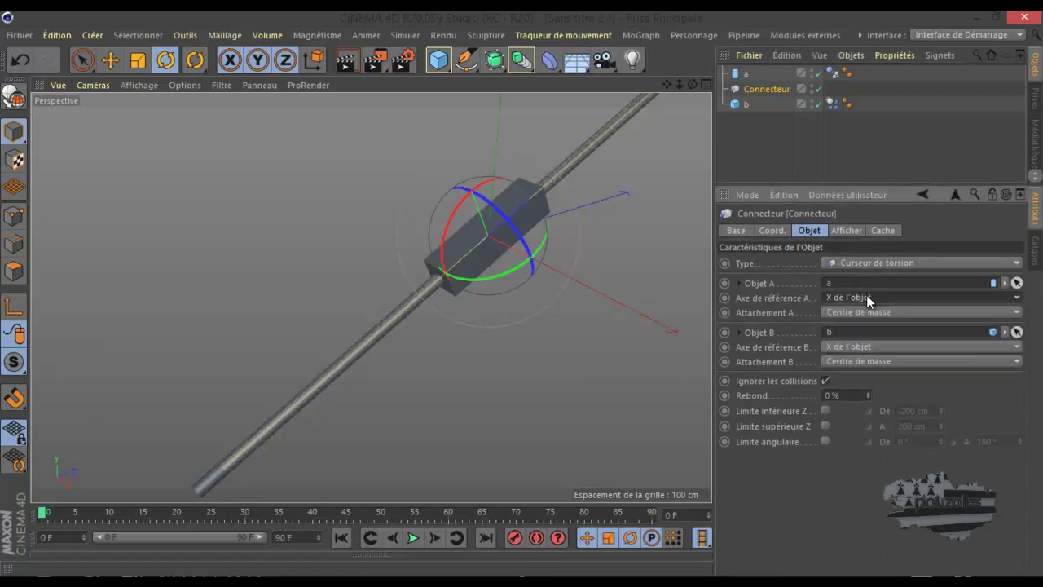
click(857, 361)
click(857, 360)
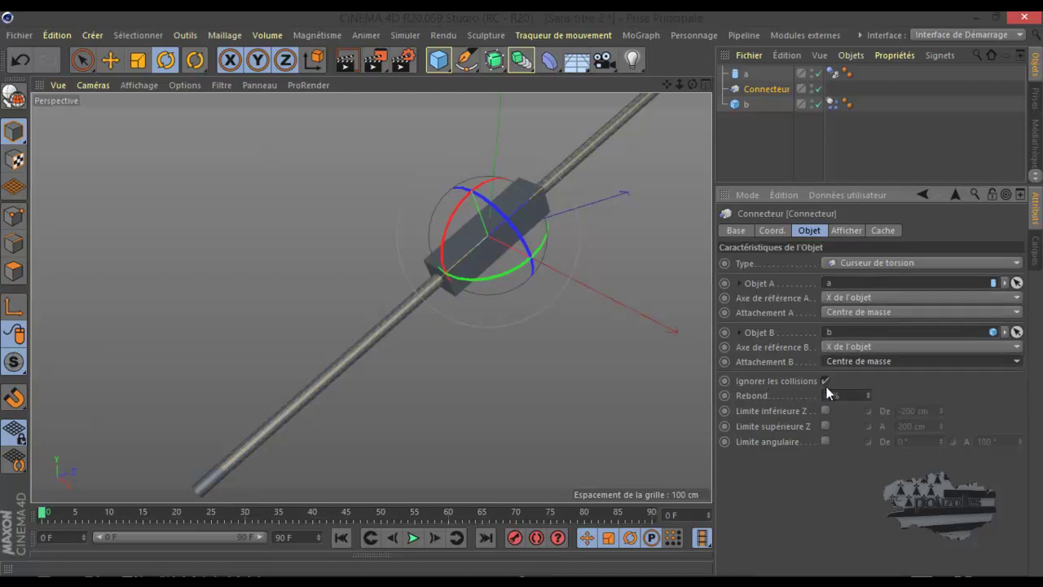
click(825, 381)
Step: Enable the connector's lower Z limit and test it with a playback
click(824, 410)
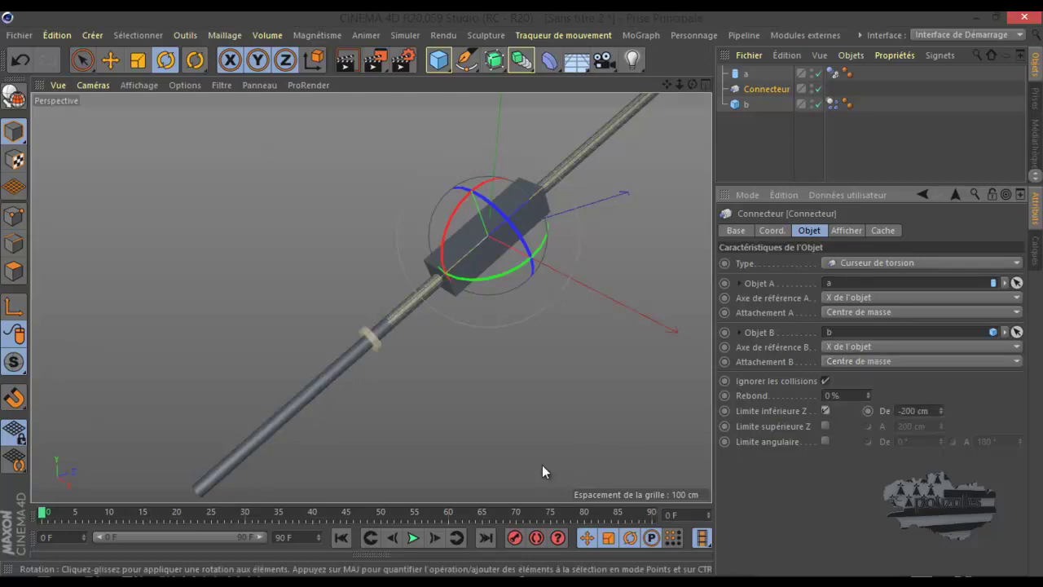
click(413, 538)
click(413, 538)
click(342, 537)
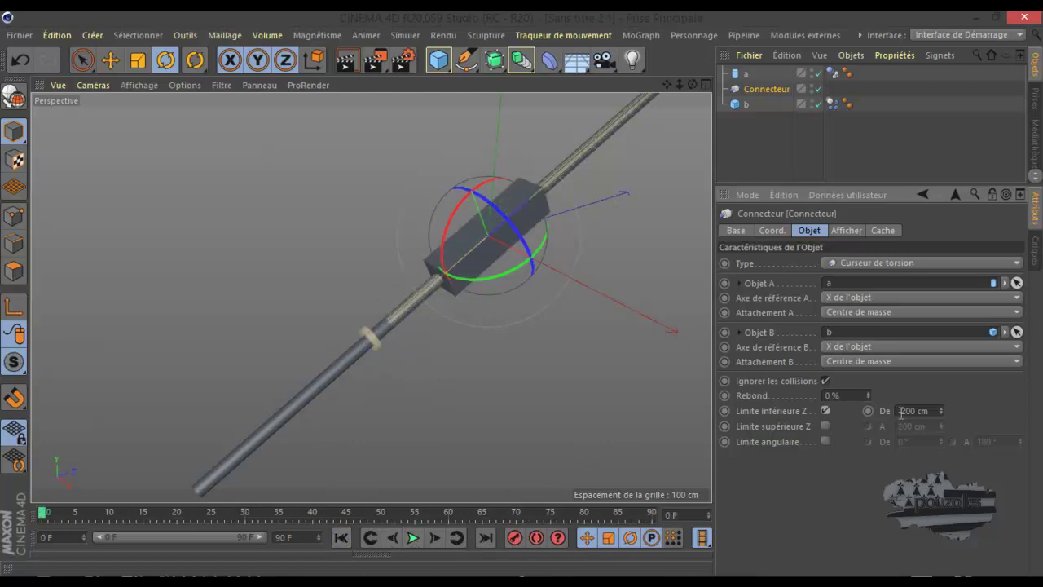
Step: Lower the Z limit to -443 cm, set rebound to 70 %, and replay
drag(942, 413, 941, 414)
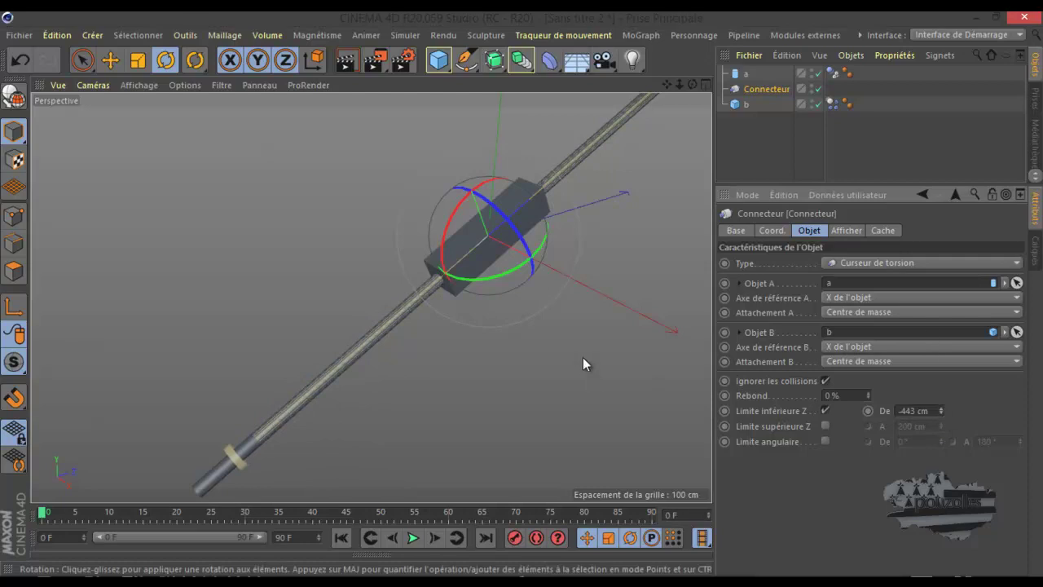
scroll(582, 359, down, 2)
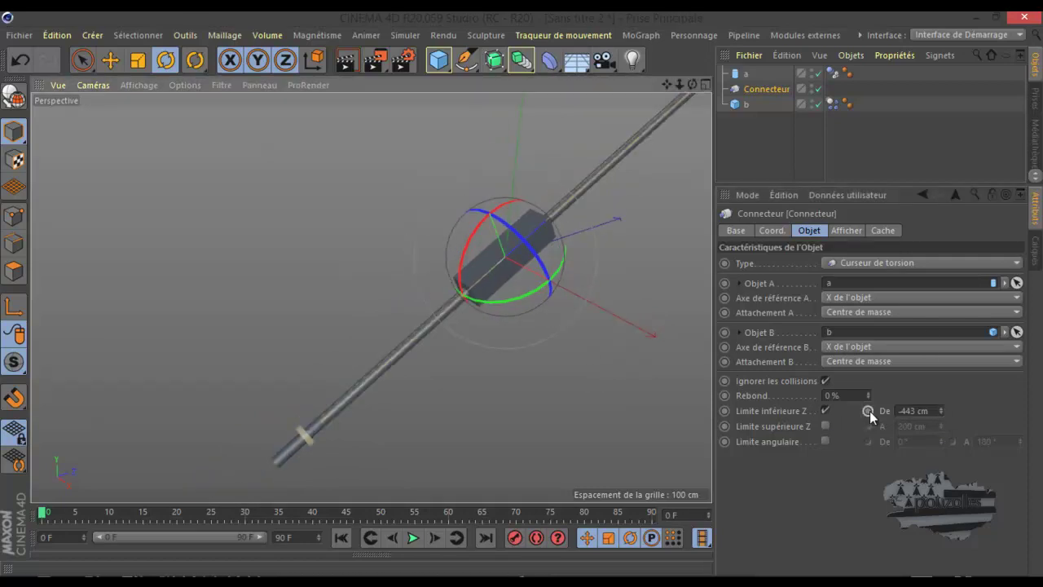
click(830, 394)
text(70)
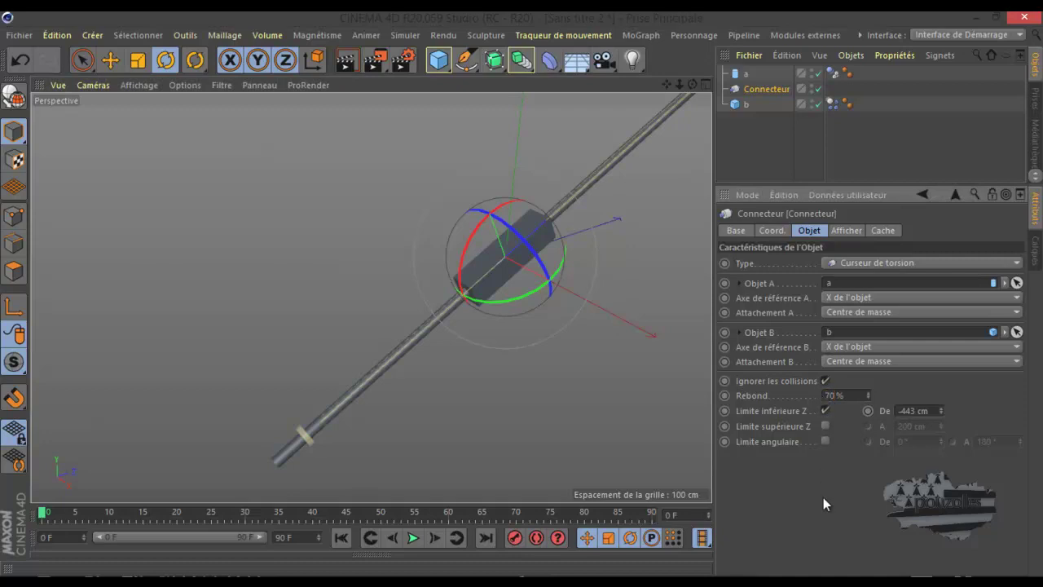
click(413, 538)
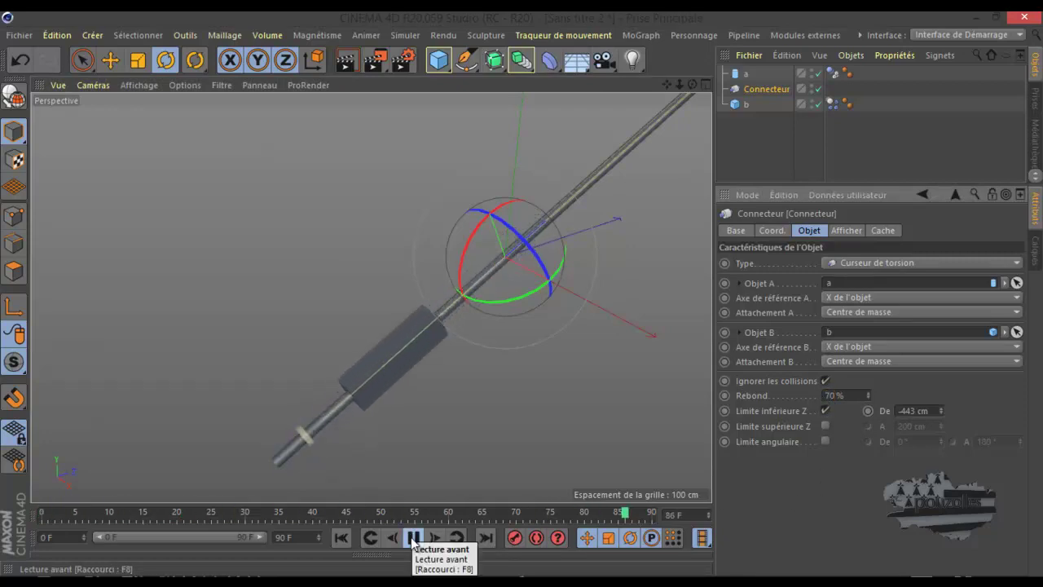
click(412, 538)
Step: Extend the animation and preview range to 250 frames and replay the simulation
click(287, 537)
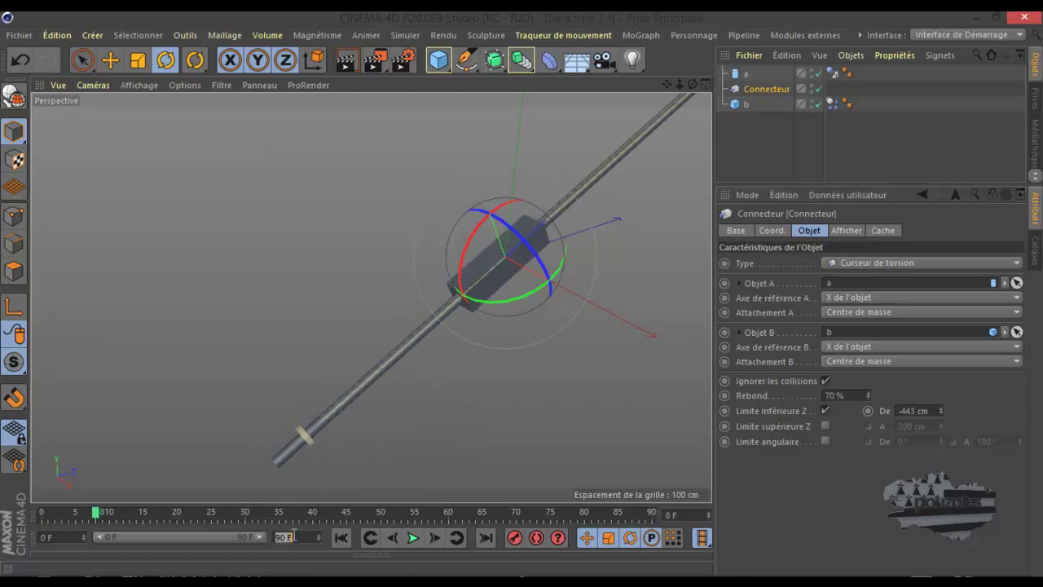
text(250)
key(Return)
key(Return)
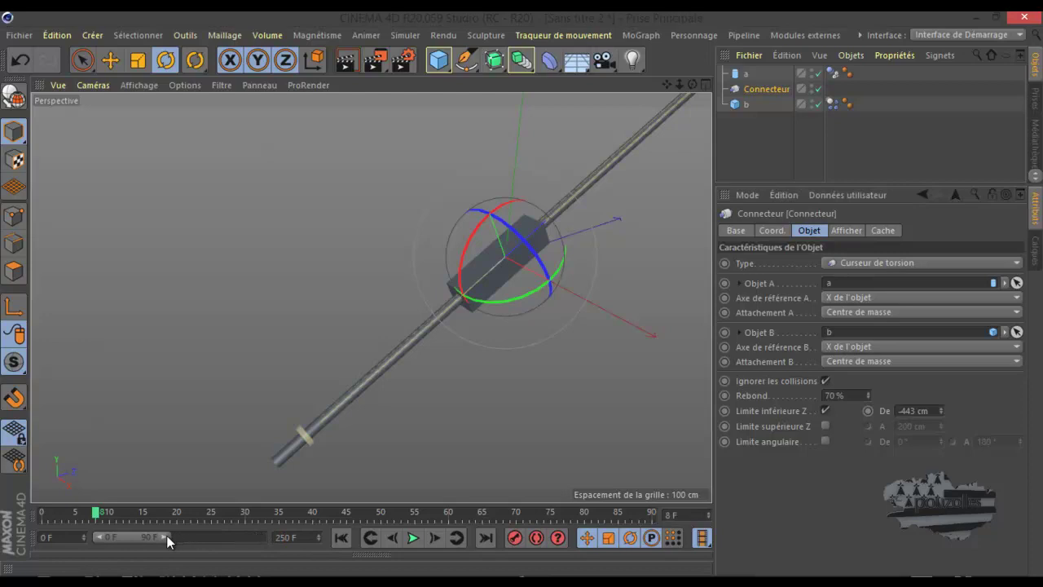
drag(167, 538, 262, 536)
click(413, 537)
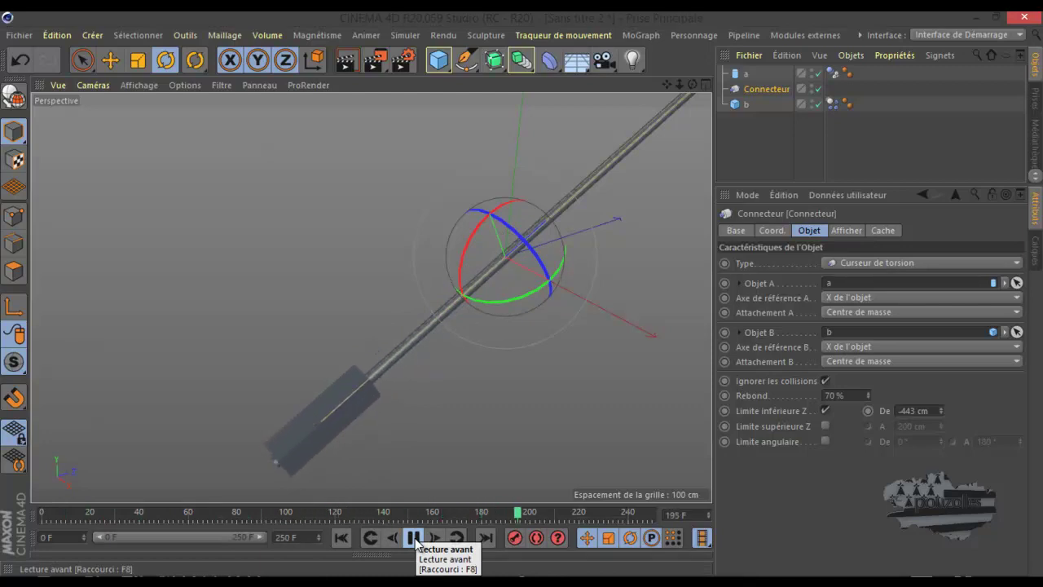
click(414, 538)
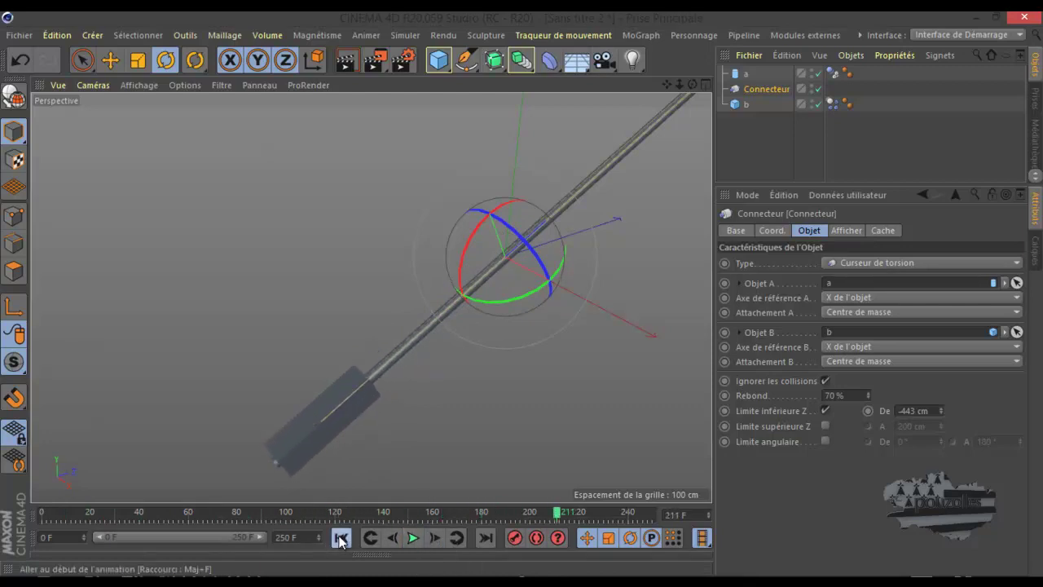
click(341, 537)
click(413, 537)
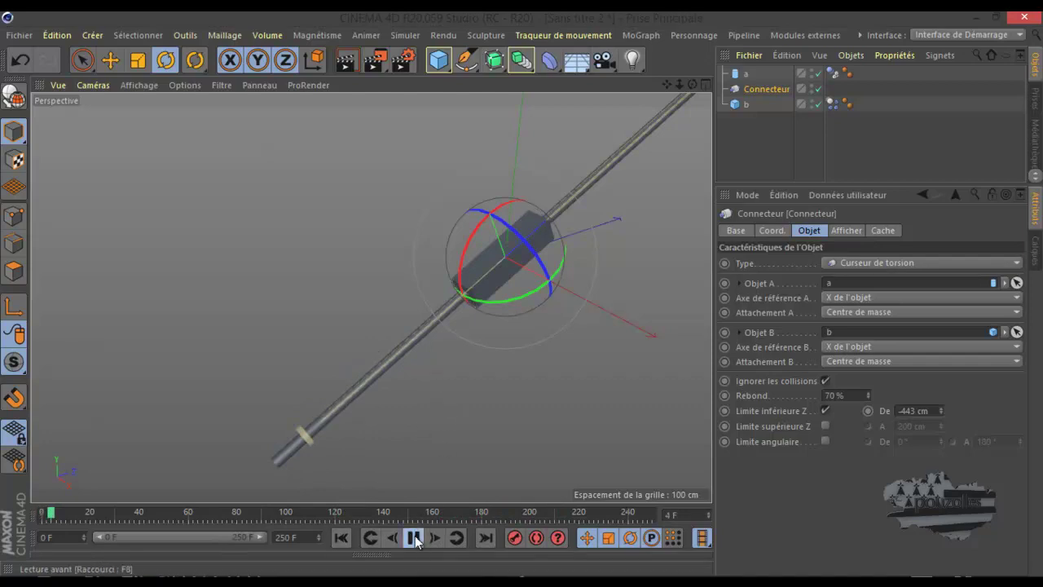
click(416, 540)
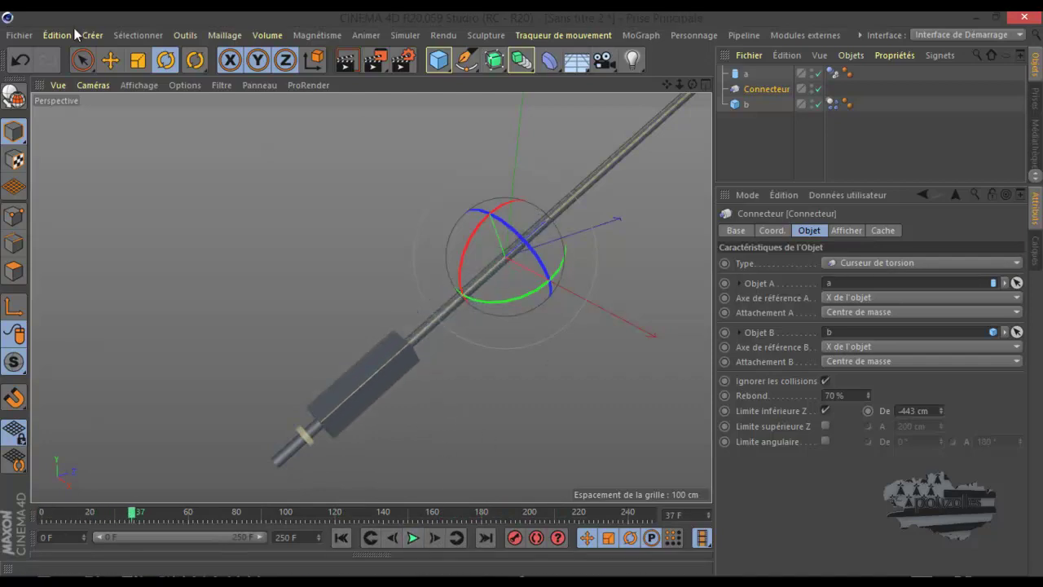
Step: Switch to the Move tool, rewind to frame 0, and select Connecteur
click(110, 59)
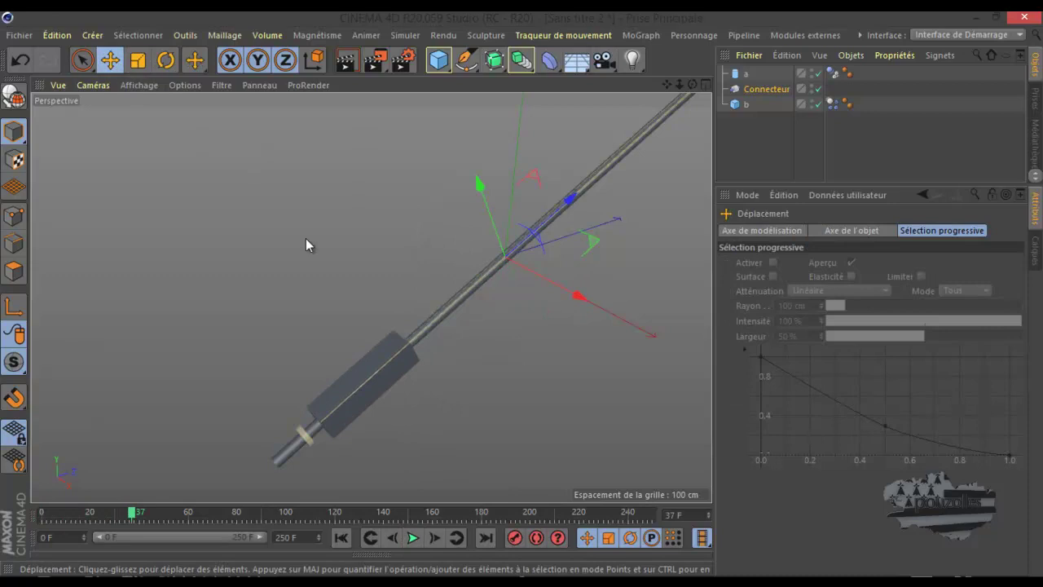
click(340, 537)
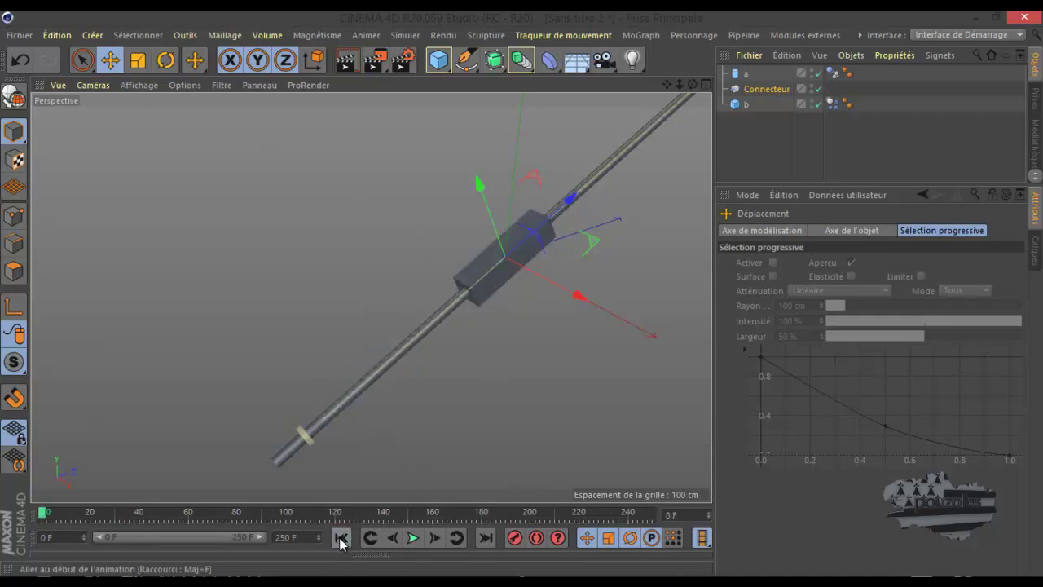
click(770, 91)
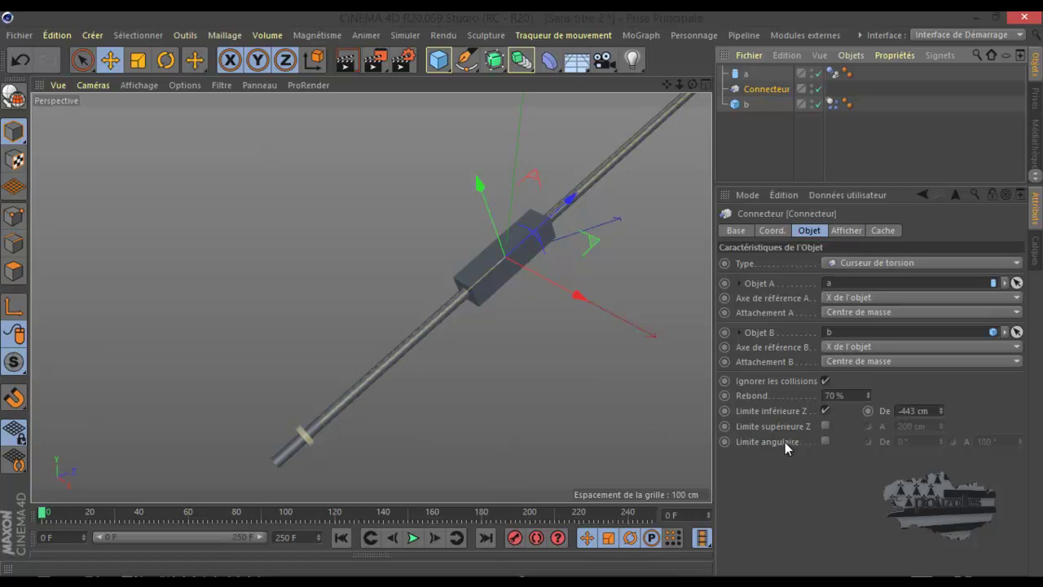
Step: Check Limite angulaire (0° to 180°), replay, then zoom and orbit around the block
click(825, 441)
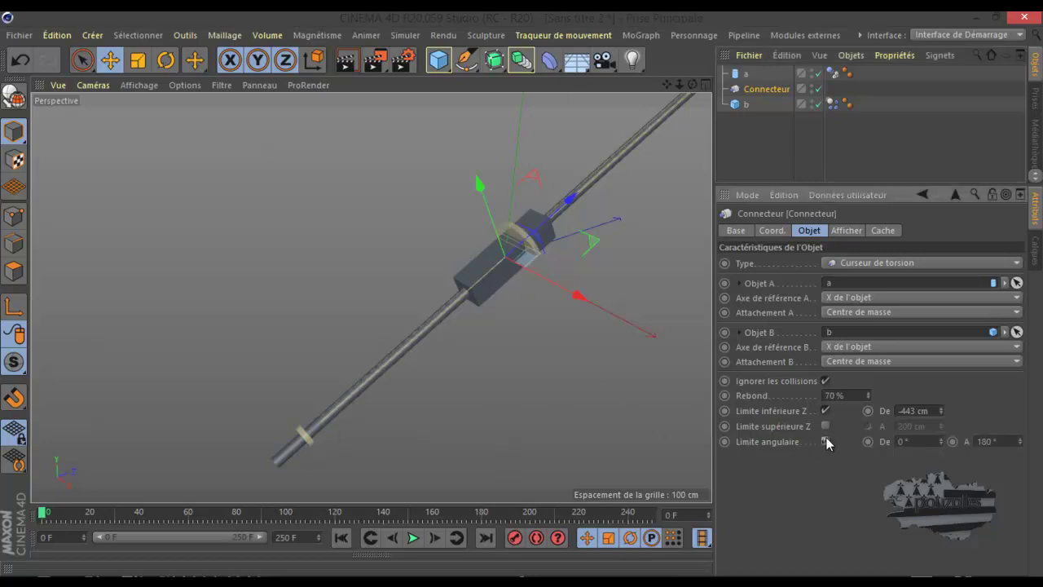
click(411, 538)
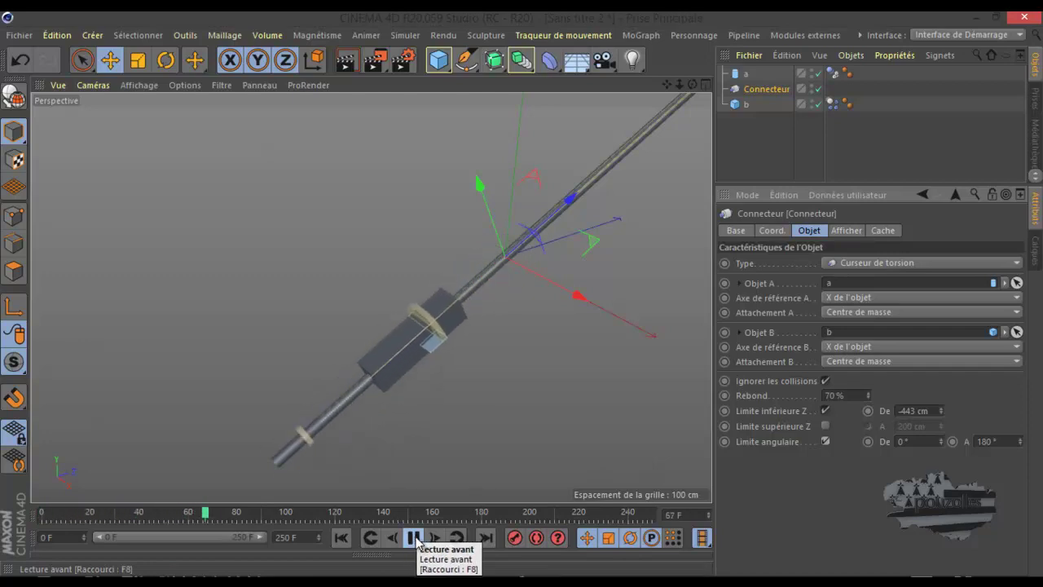
click(413, 538)
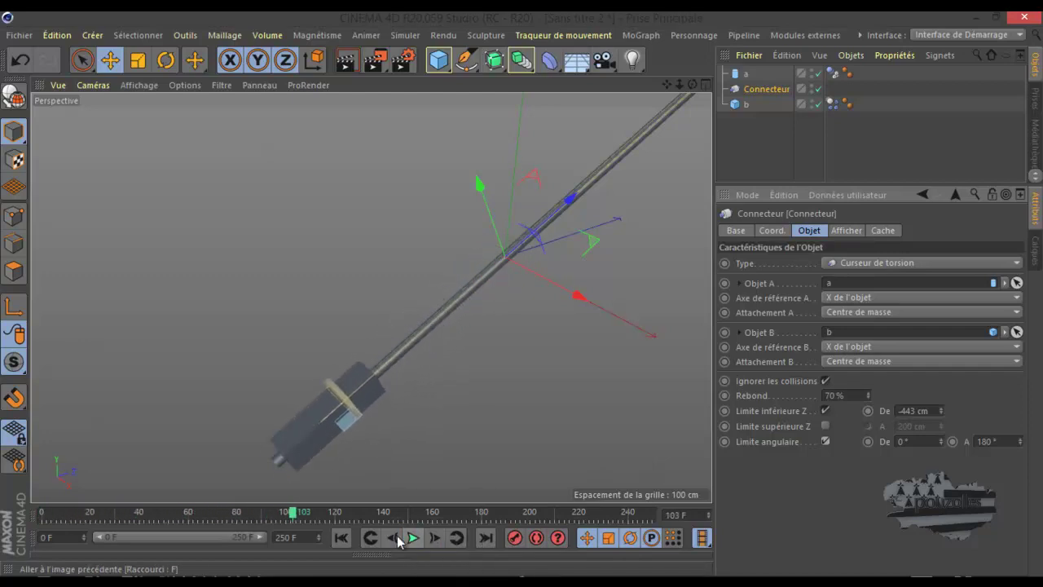
click(340, 538)
scroll(544, 254, up, 3)
scroll(544, 253, up, 2)
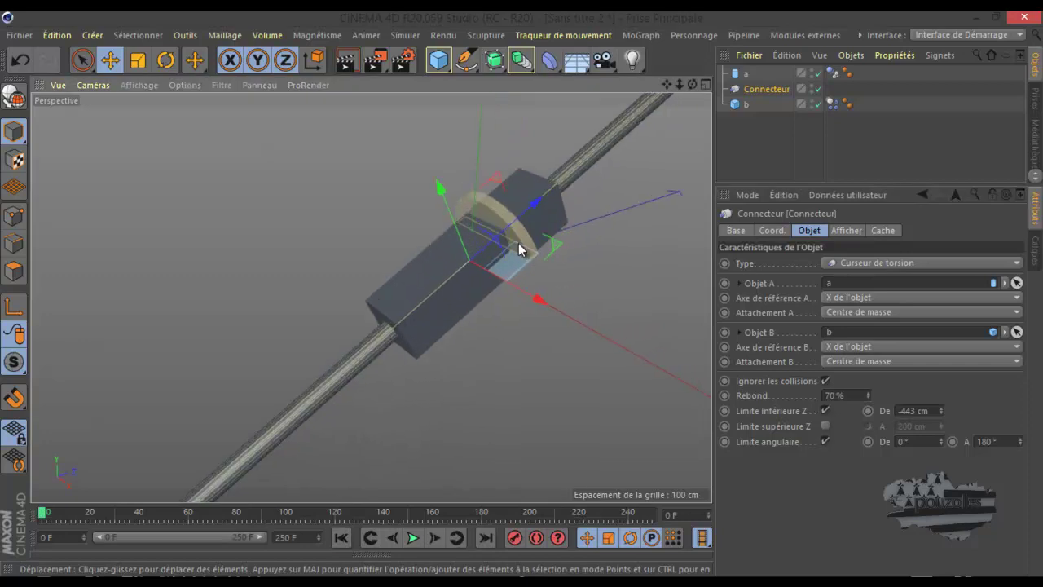
scroll(518, 243, up, 2)
scroll(518, 243, up, 2)
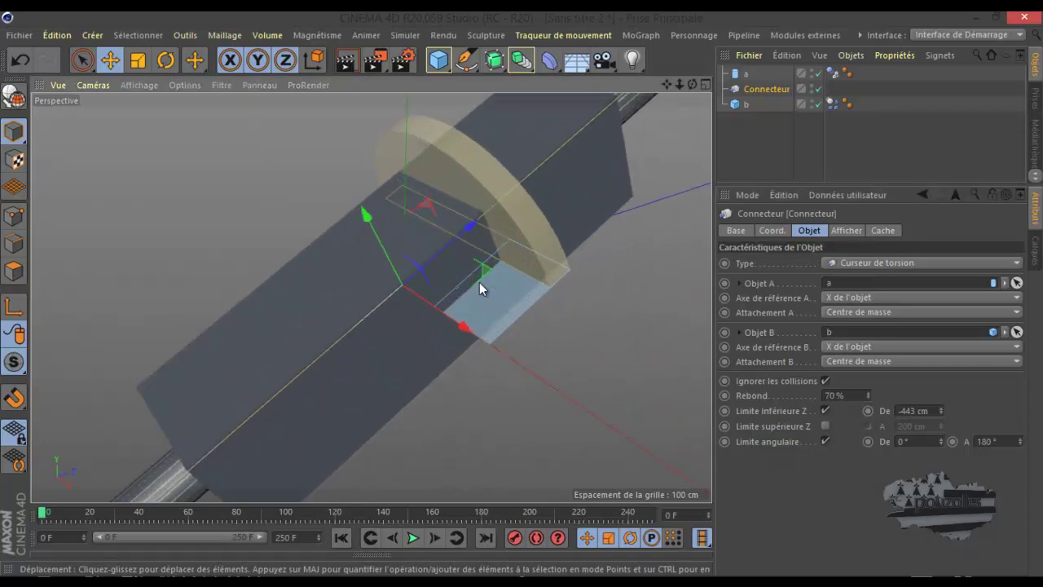
scroll(501, 261, down, 3)
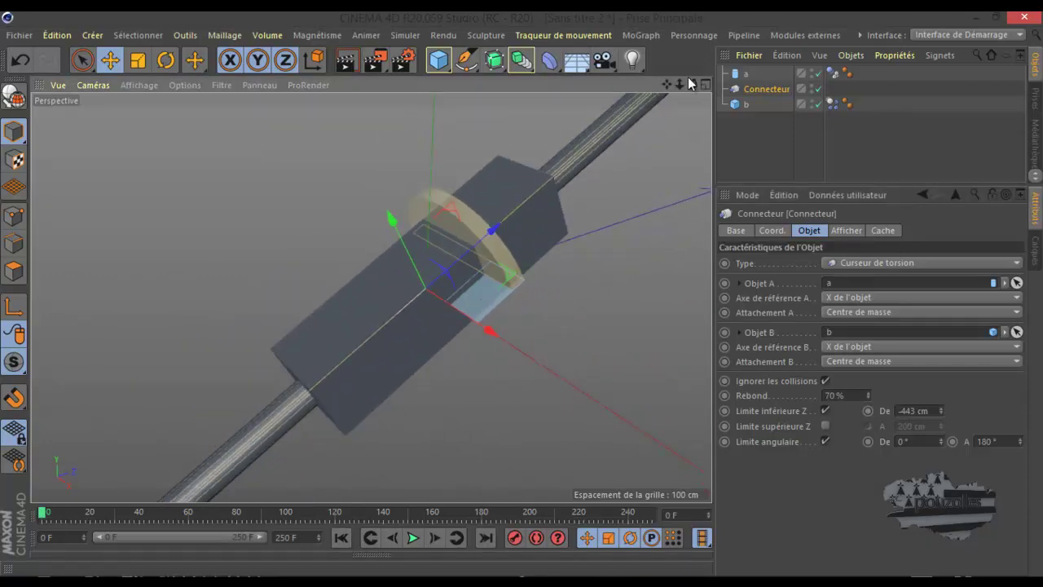
drag(690, 82, 356, 348)
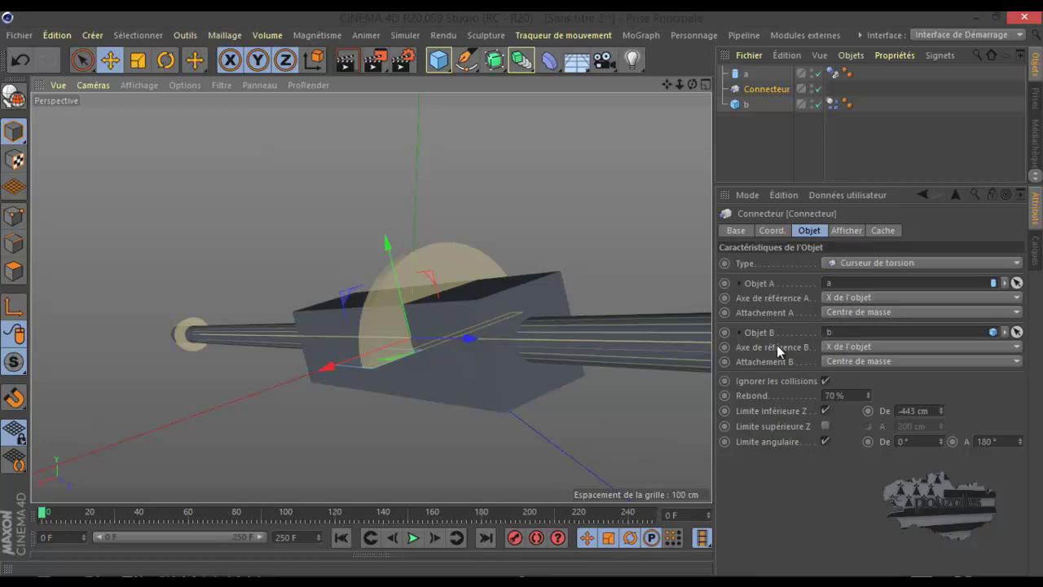
Step: Set Axe de référence B to Y de l'objet and replay the simulation from frame 0
click(867, 352)
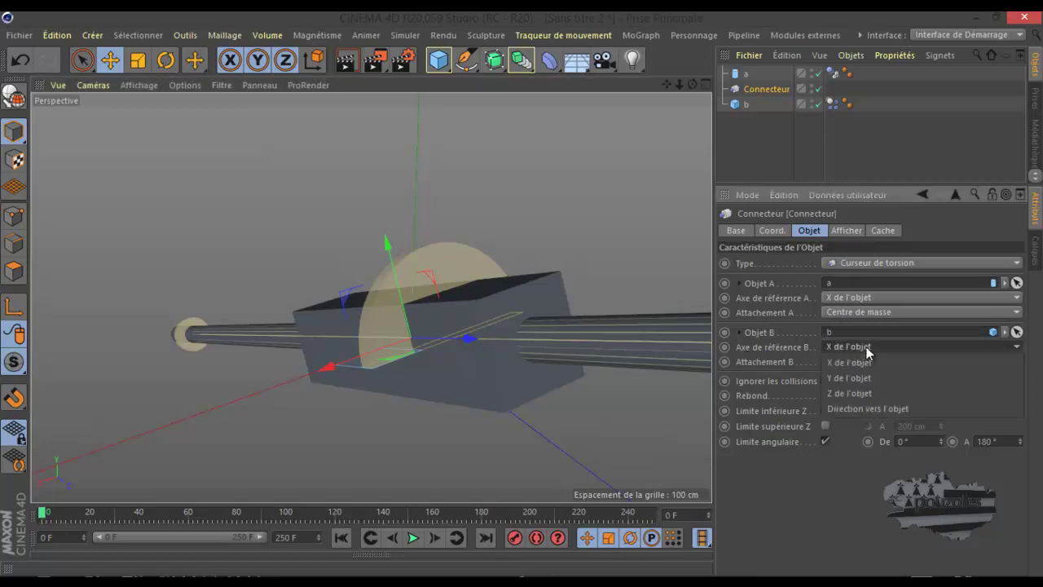
click(865, 376)
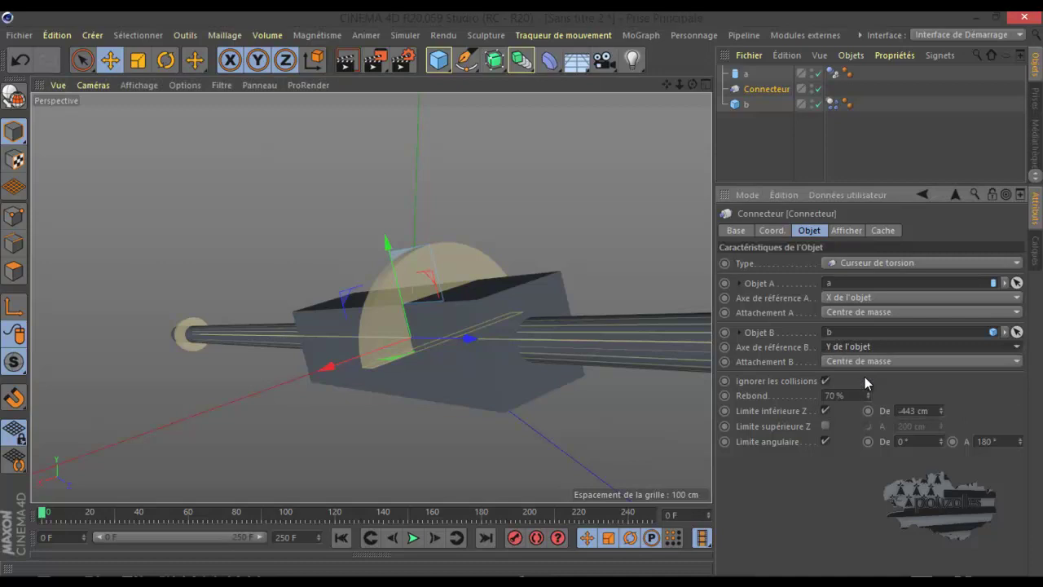
click(412, 537)
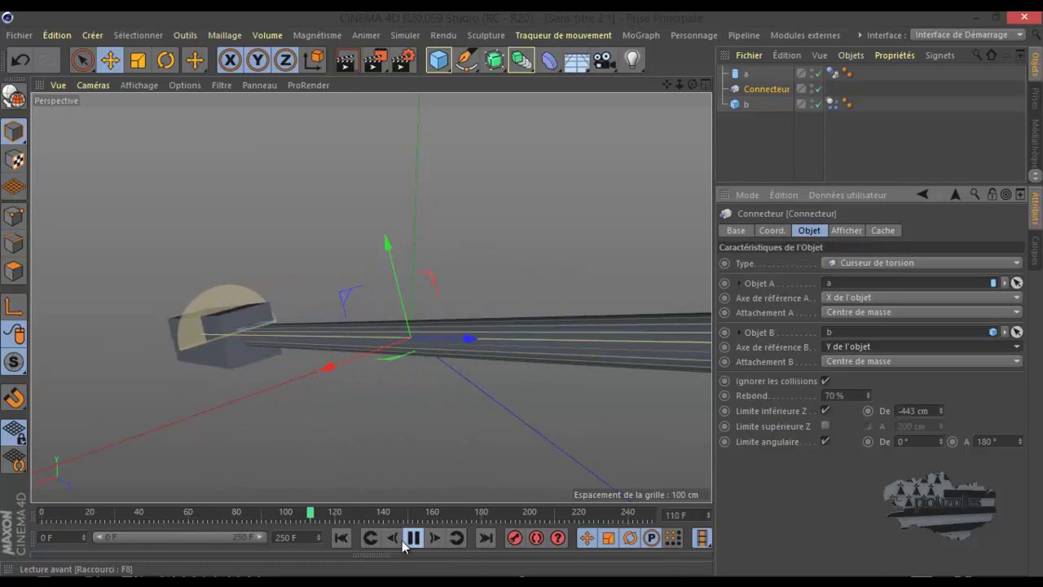
click(344, 541)
key(F7)
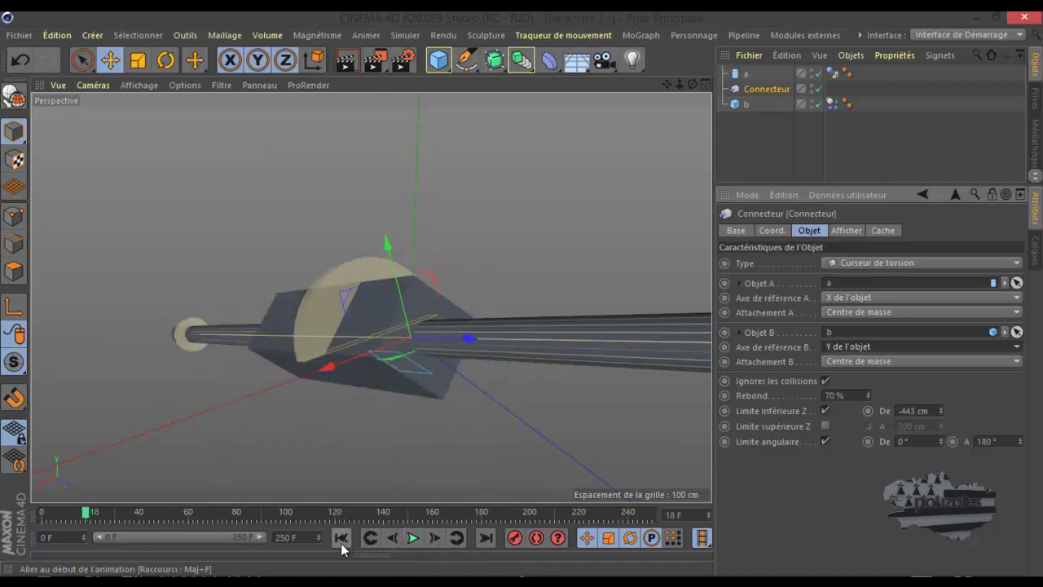
click(341, 538)
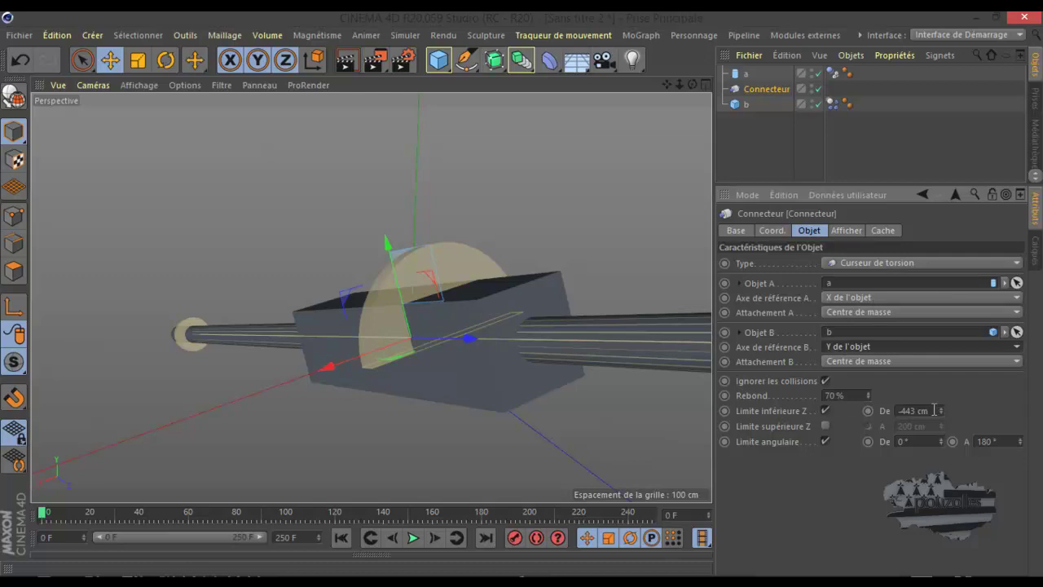
Step: Set the angular limit from 1° to about 252° and test it with a playback
click(942, 440)
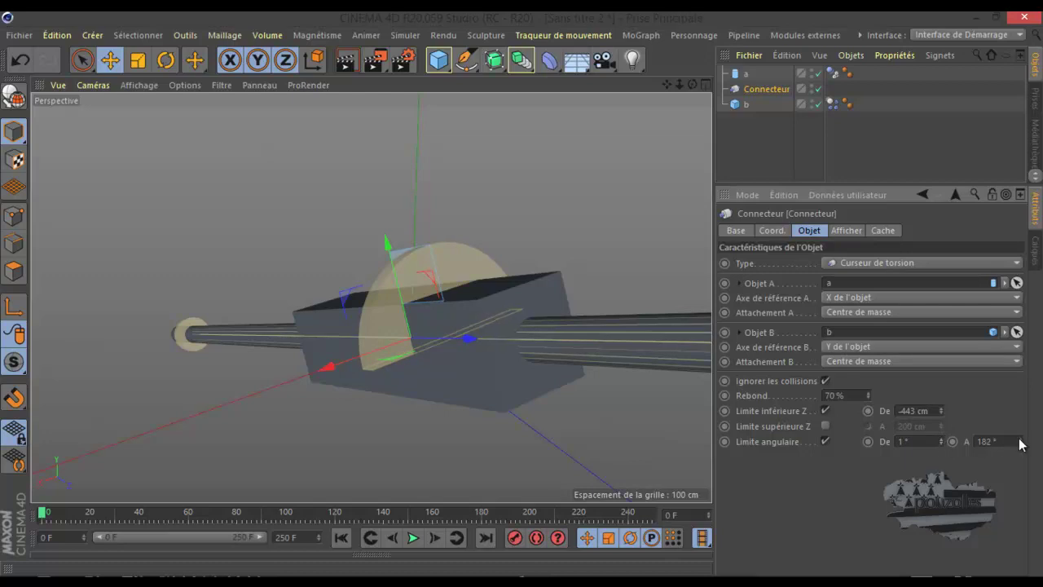
drag(1020, 443, 1020, 443)
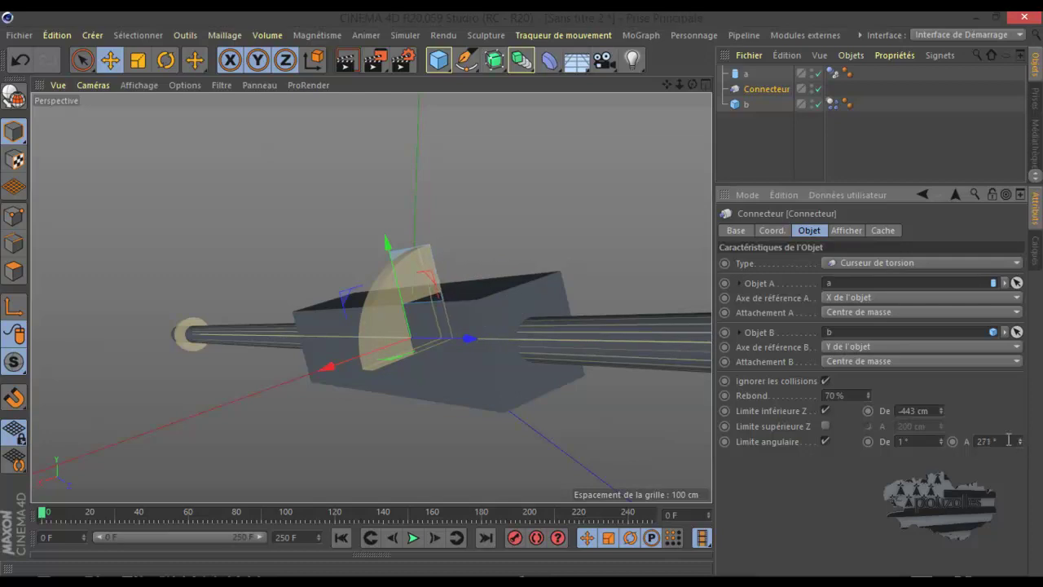
click(413, 538)
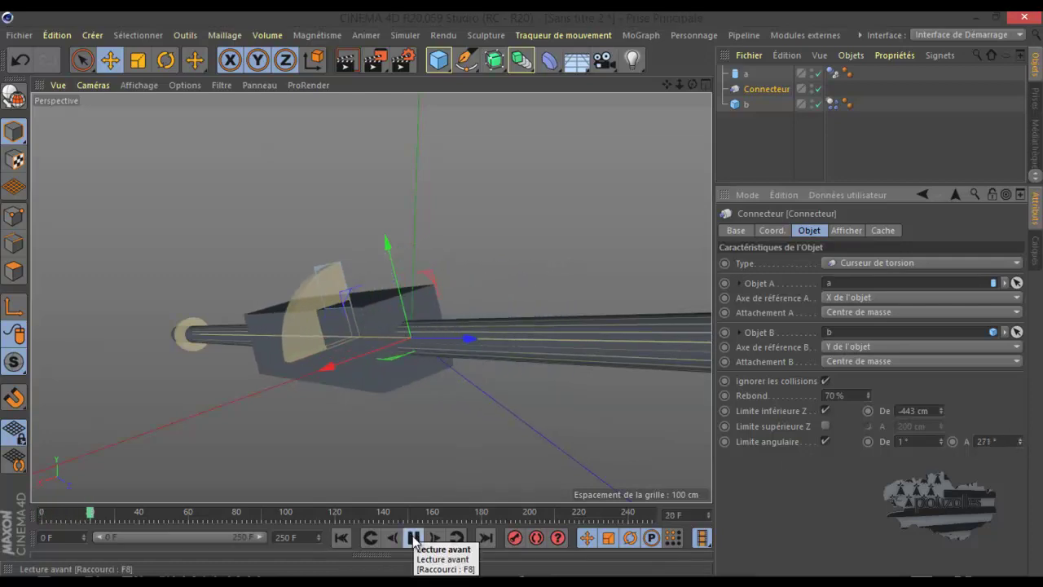
click(413, 537)
click(340, 538)
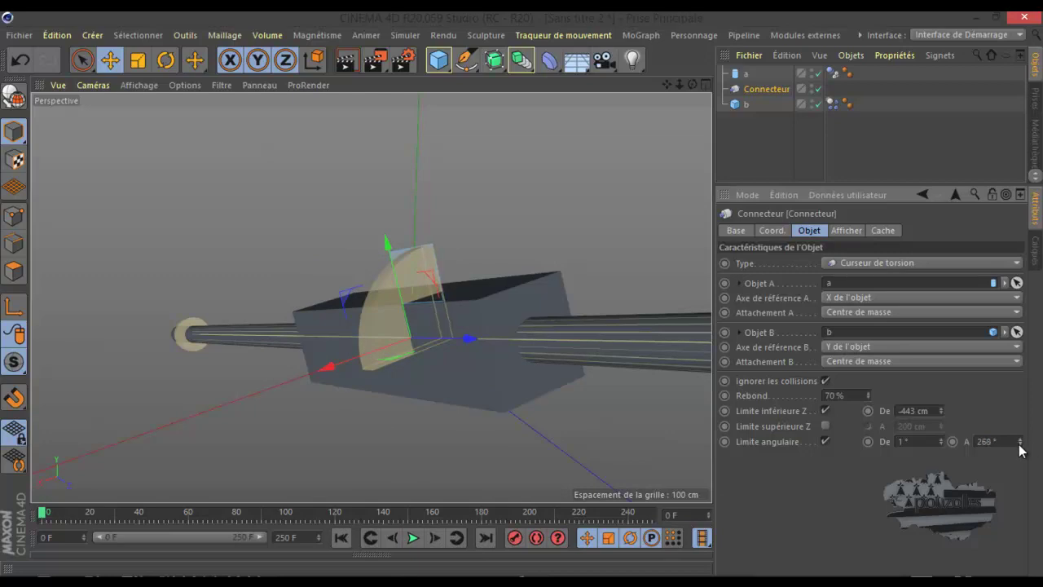
Step: Replay again, orbit the view, and settle the angular limit end at 269°
scroll(442, 263, up, 3)
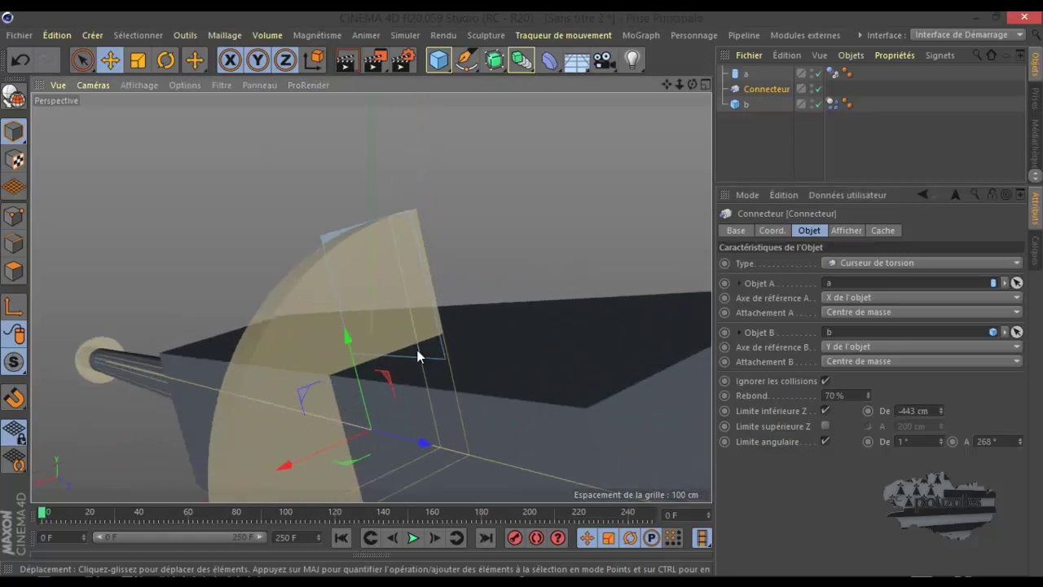
click(413, 537)
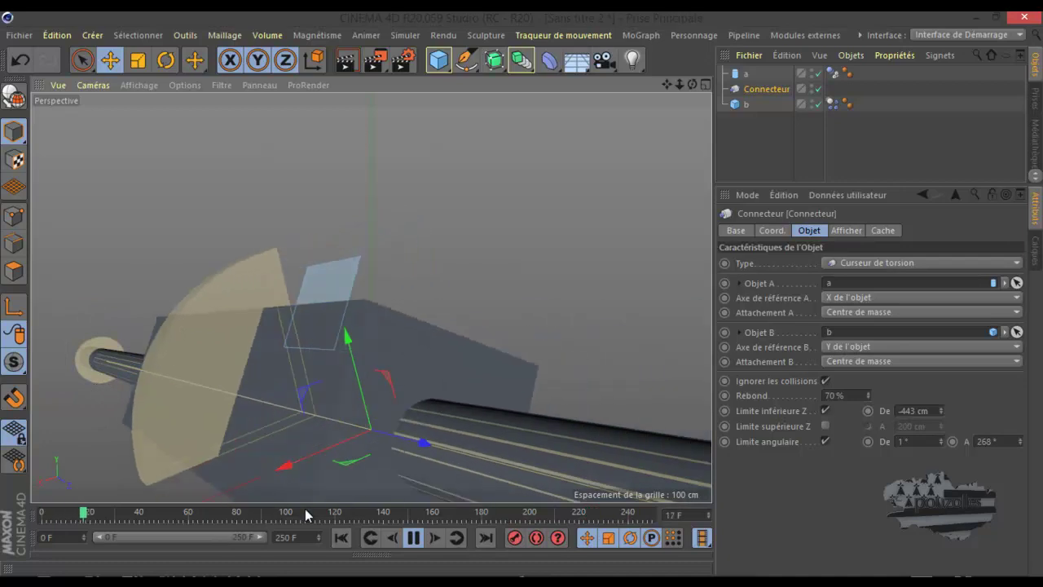
click(413, 537)
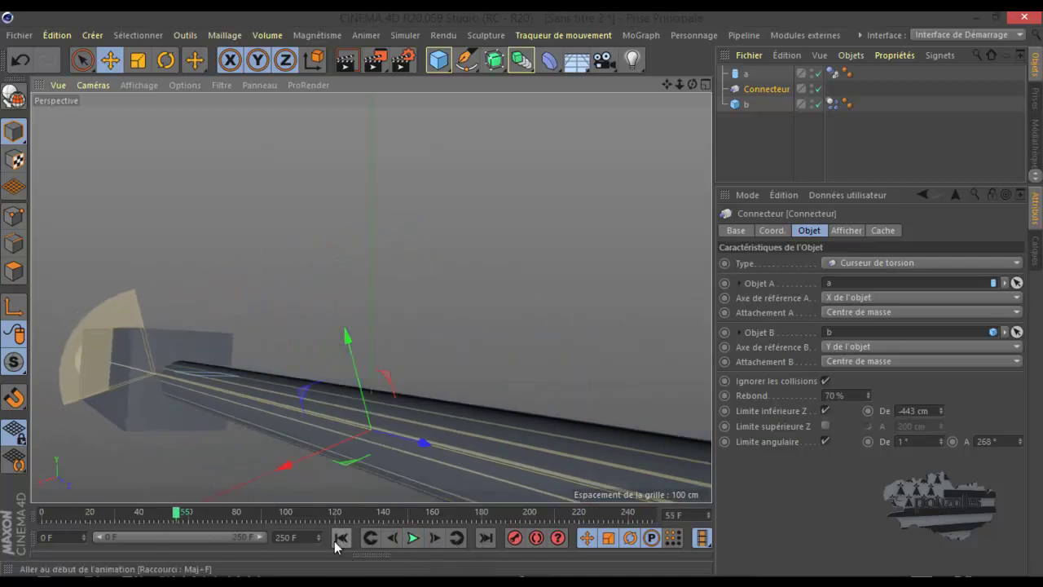
click(339, 538)
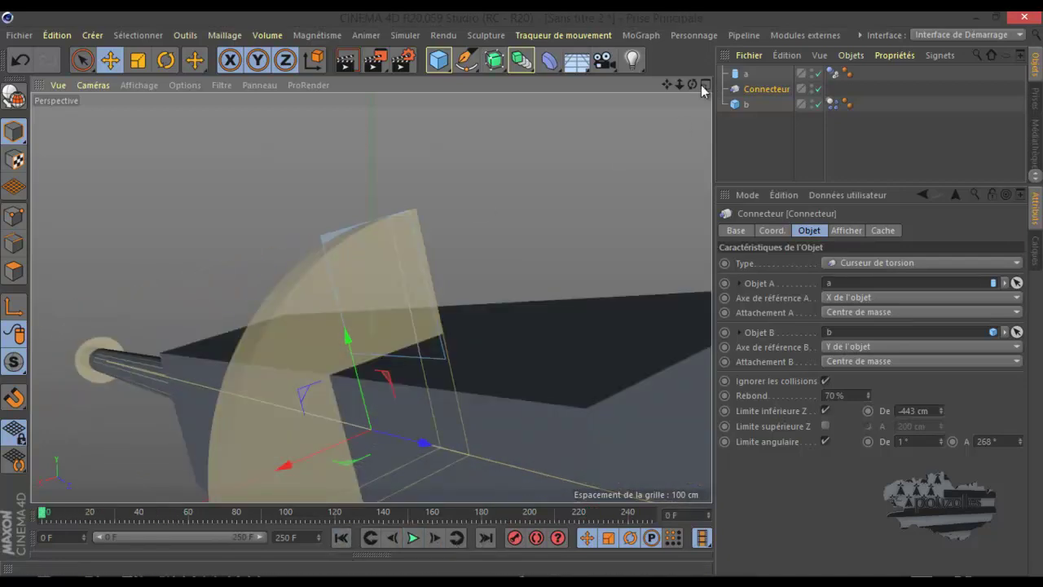
drag(693, 84, 521, 294)
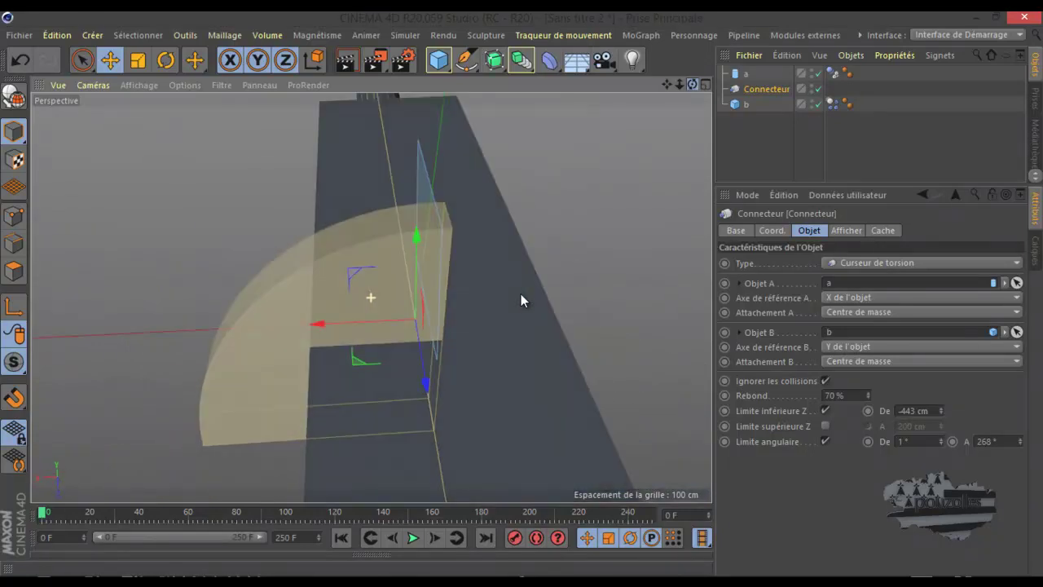
click(1020, 444)
click(1021, 441)
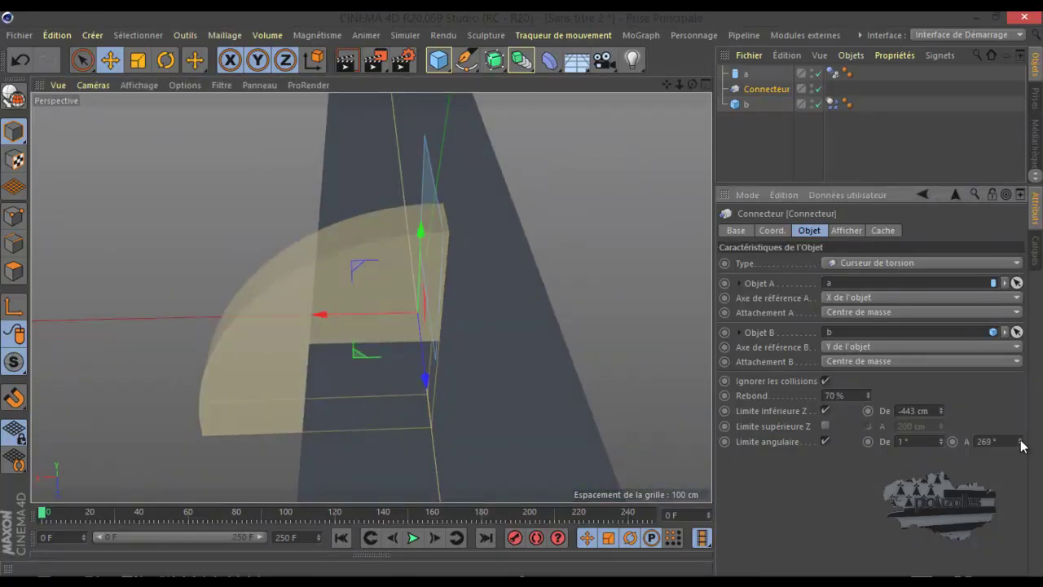
mouse_move(521, 298)
alt+mouse_down()
mouse_move(532, 275)
mouse_move(524, 298)
mouse_move(549, 299)
alt+mouse_up()
Step: Trim the upper angular limit from 269° down to 264°, replaying between changes
click(413, 538)
click(412, 537)
click(342, 536)
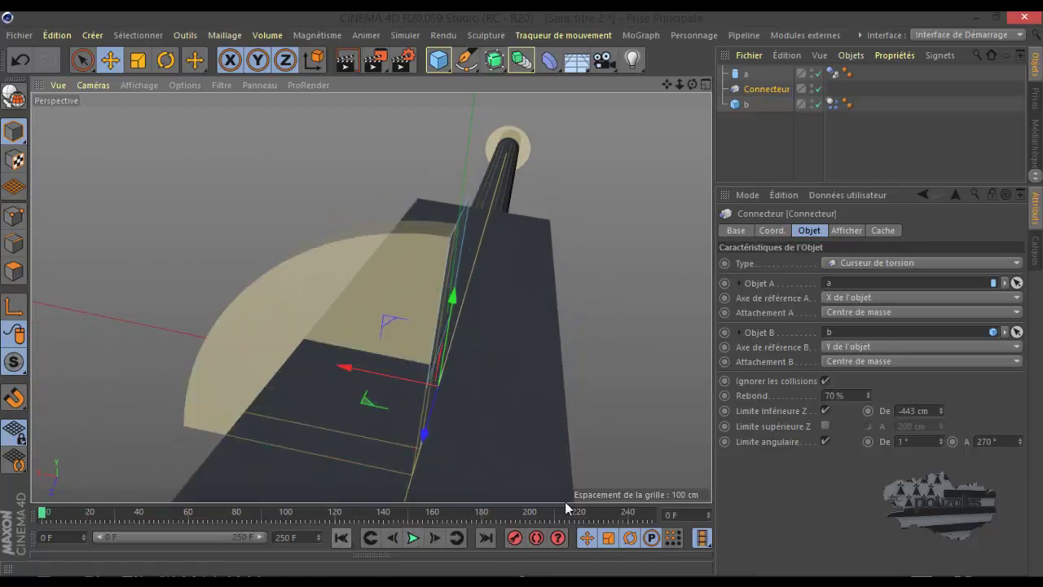
click(1020, 444)
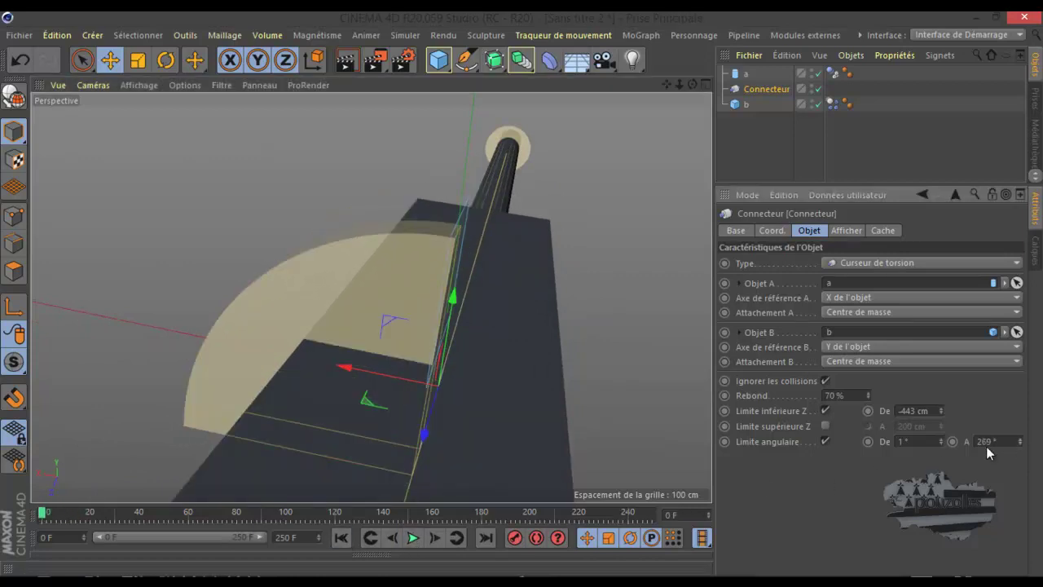
click(412, 538)
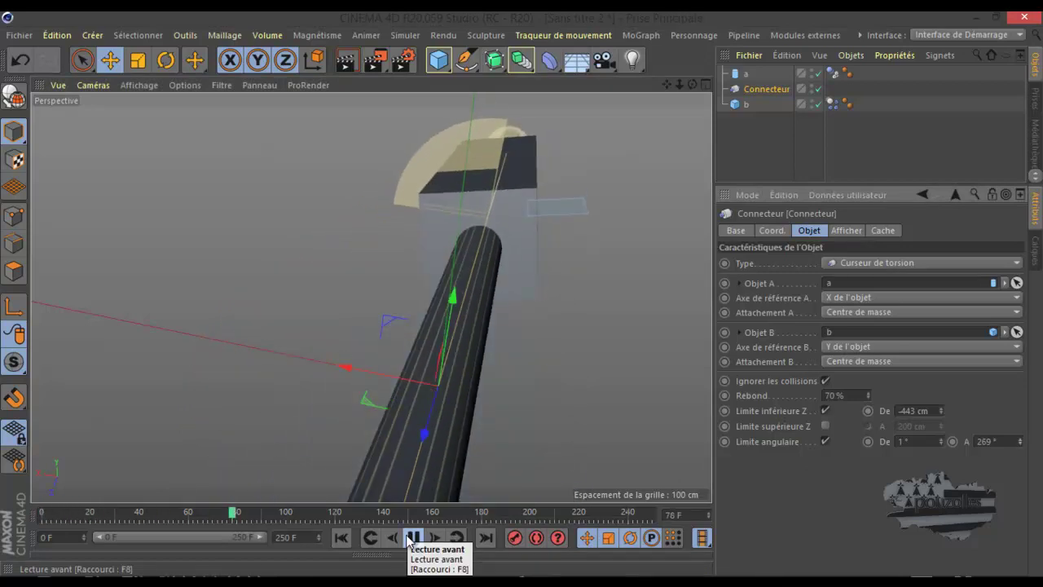
click(410, 538)
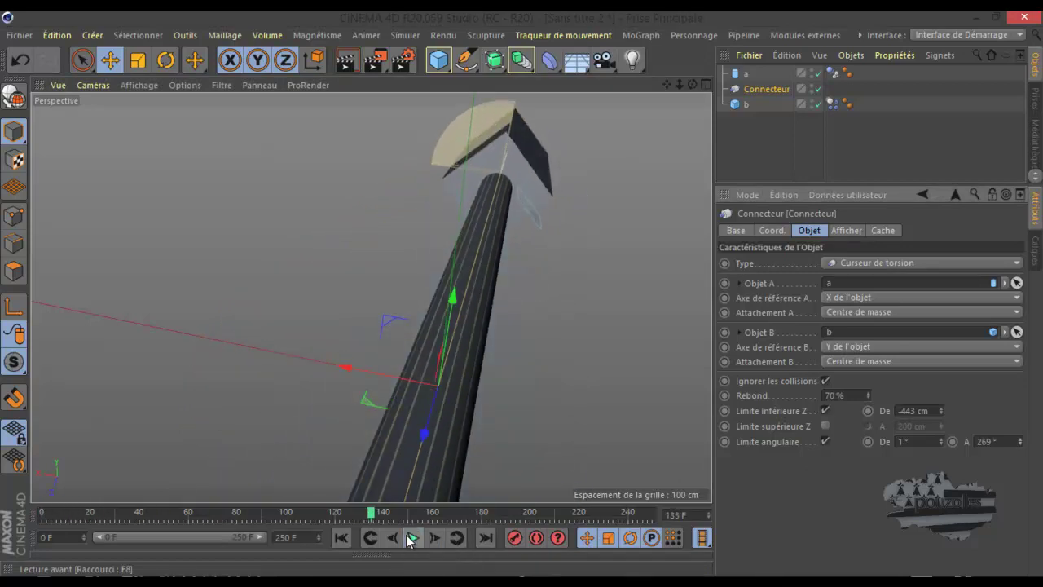
click(341, 538)
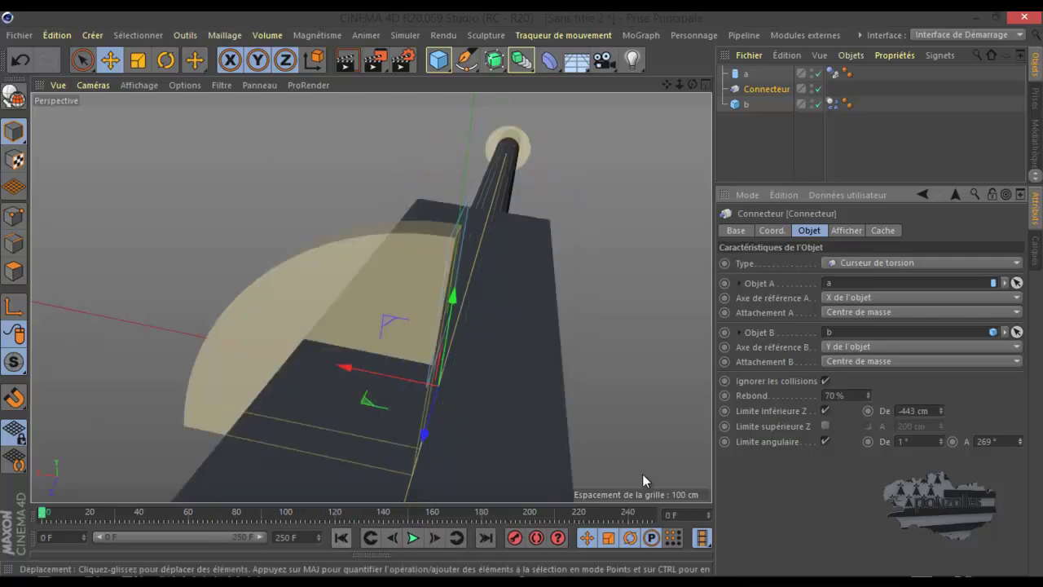
click(1021, 439)
drag(1021, 444, 1021, 454)
alt+drag(481, 373, 478, 277)
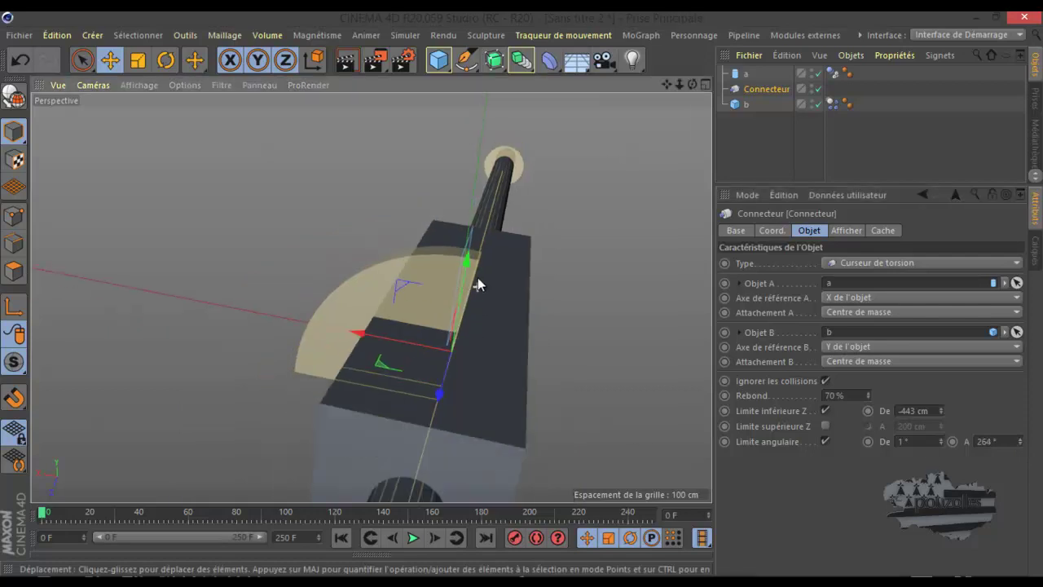
click(413, 537)
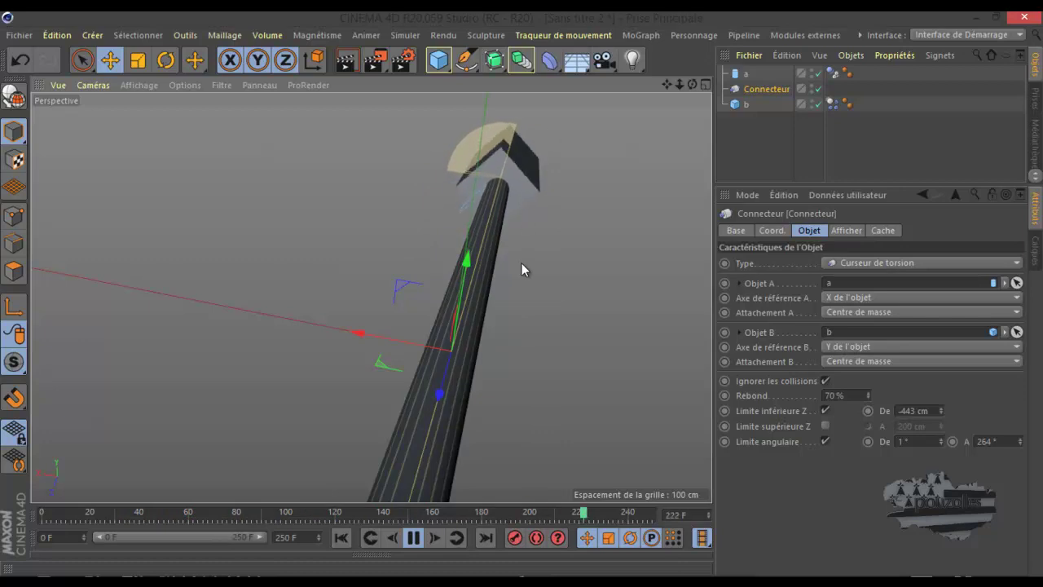
click(414, 541)
click(342, 538)
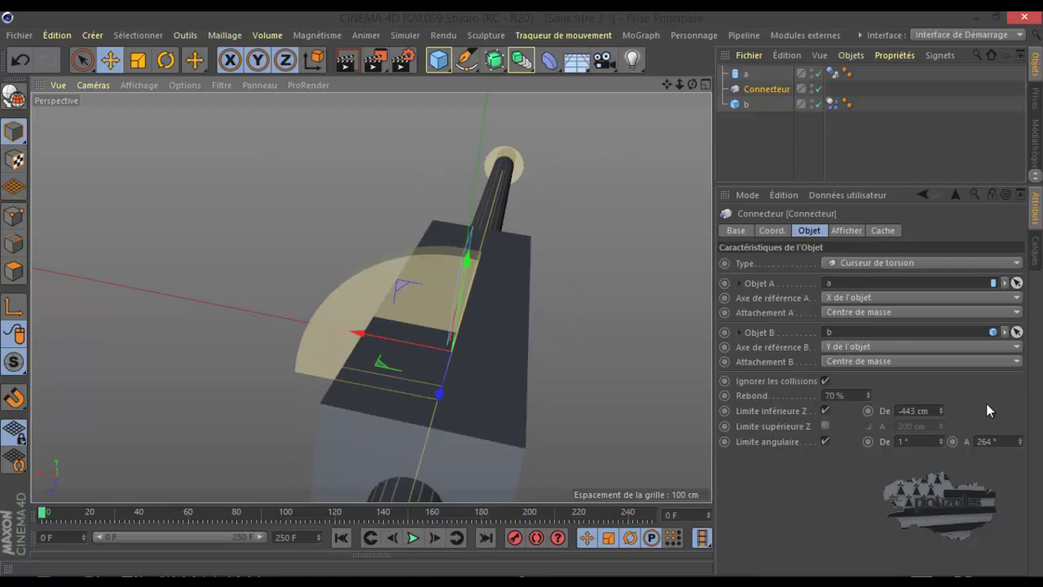
Step: Adjust the upper limit again, replay to test cube b's swing, and finish at 272°
click(1020, 443)
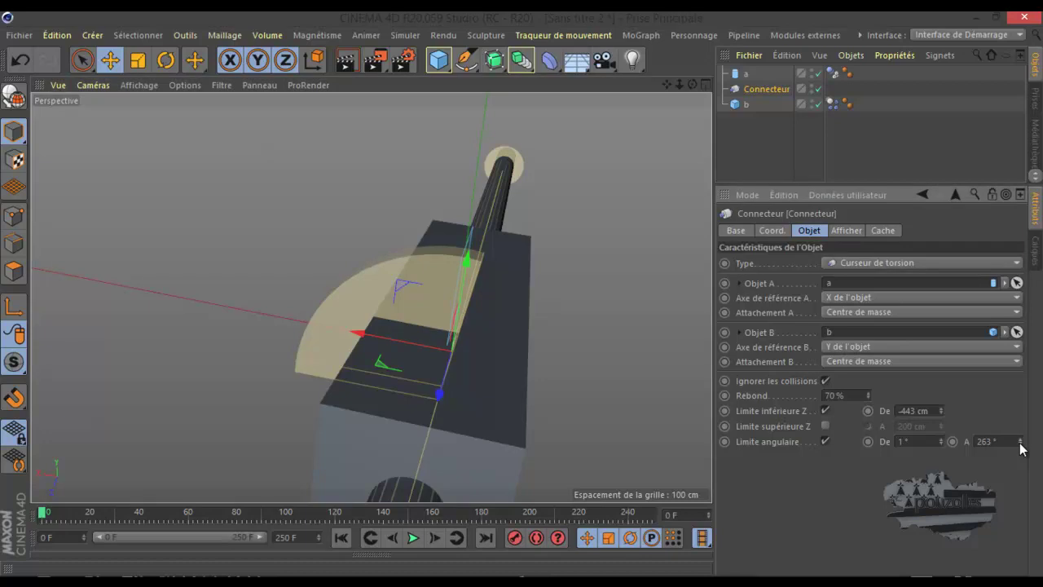
click(1020, 444)
click(1020, 444)
alt+drag(522, 269, 475, 238)
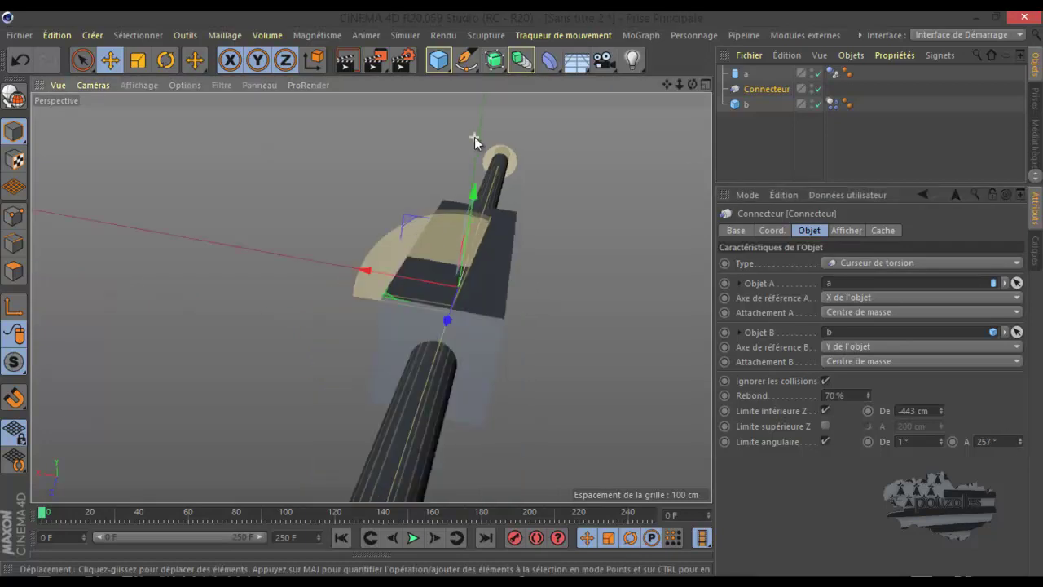
click(412, 540)
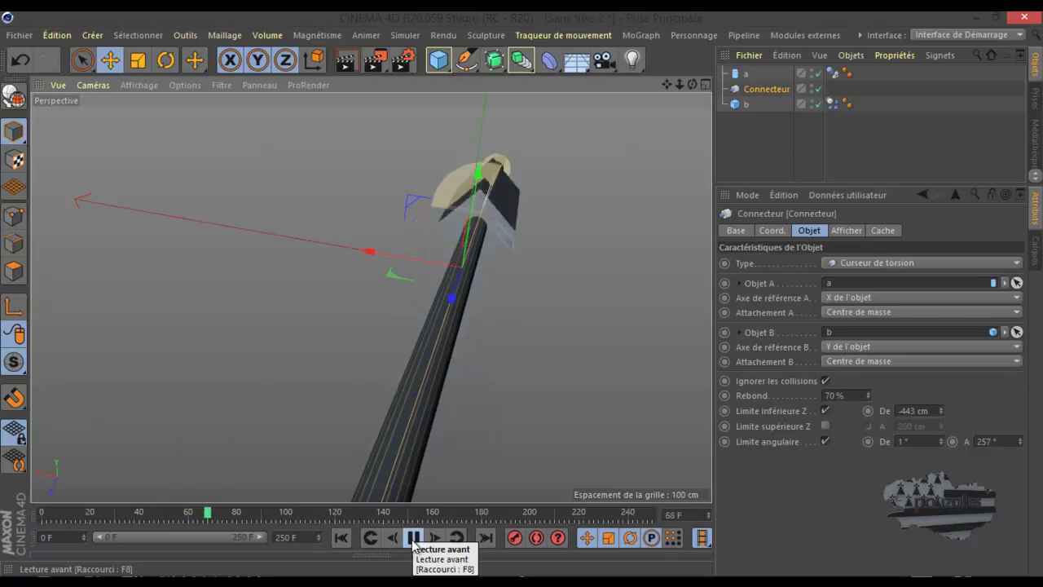
click(413, 538)
click(340, 538)
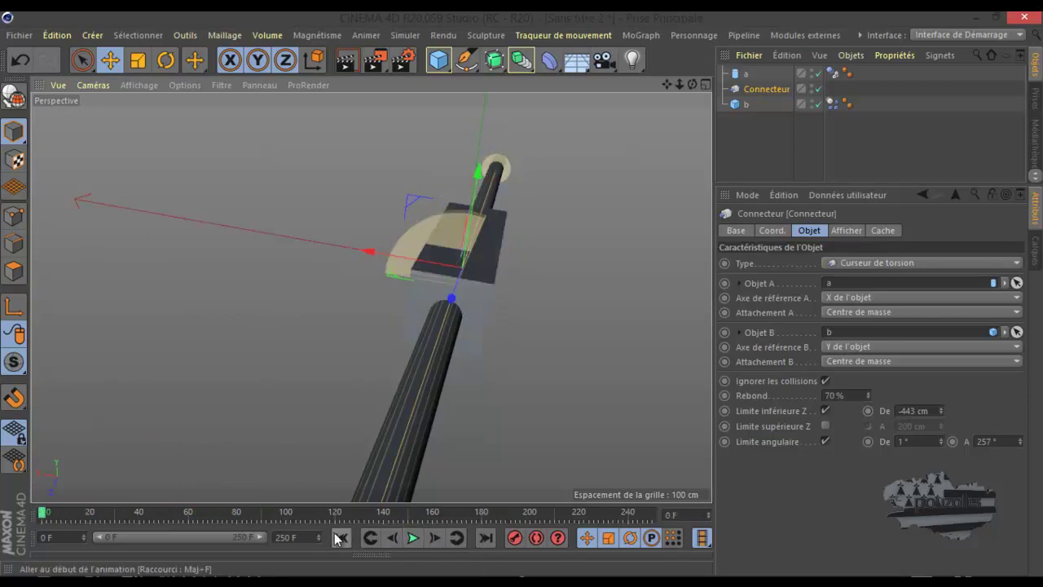
click(1021, 439)
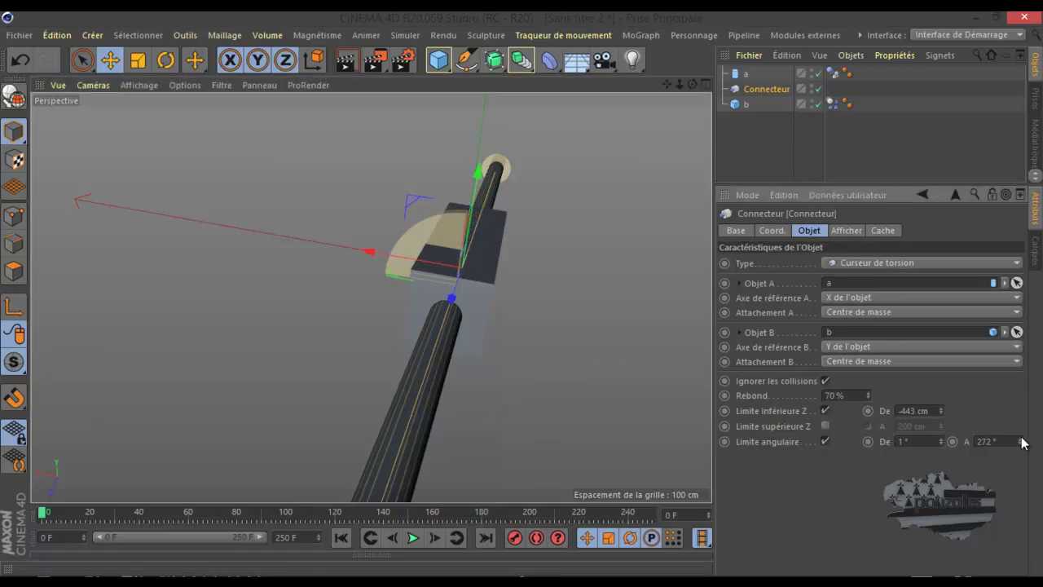
scroll(432, 183, up, 2)
scroll(440, 202, up, 3)
scroll(443, 207, up, 1)
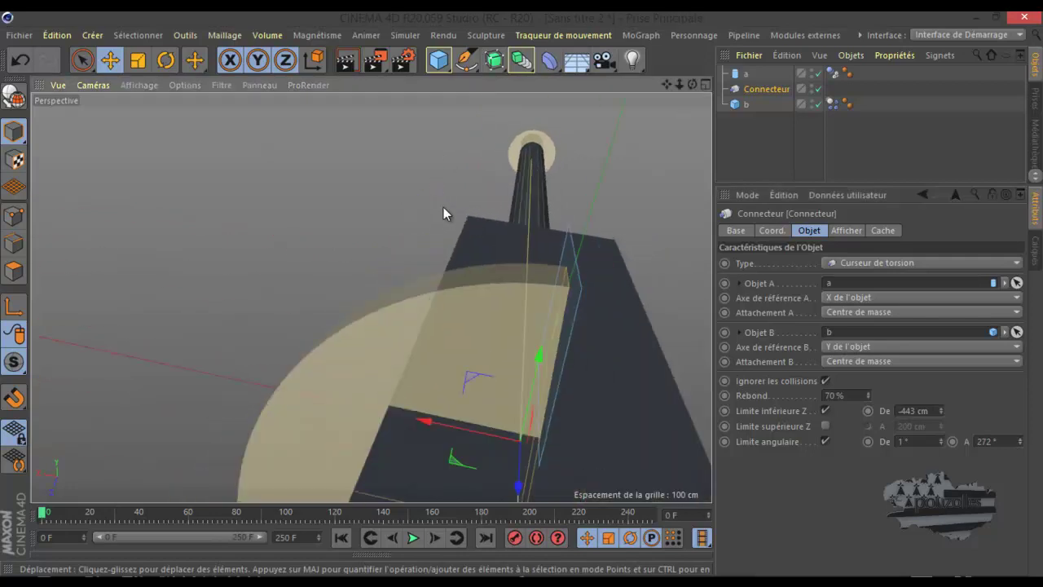
scroll(443, 207, down, 1)
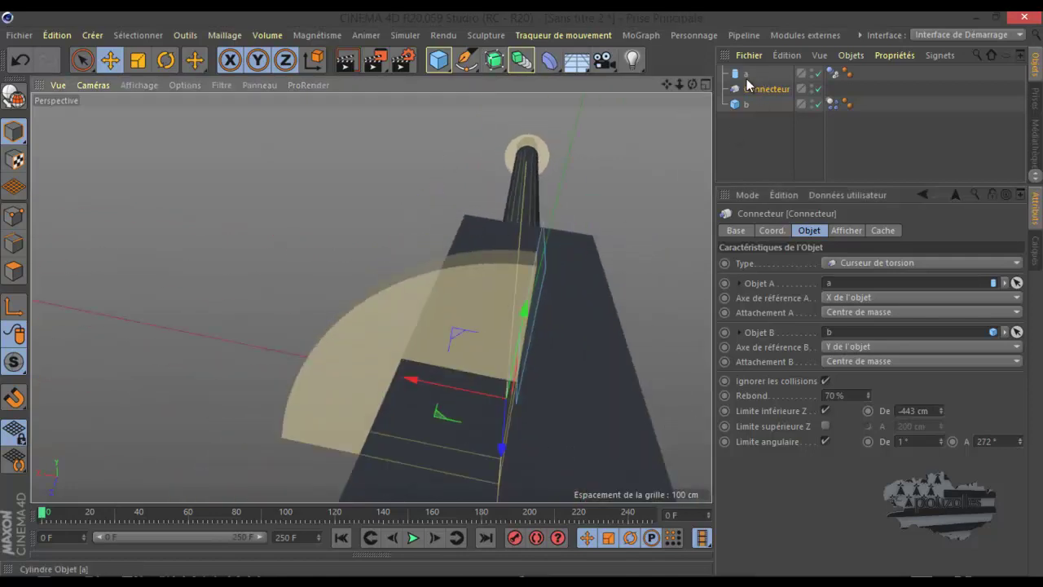
Step: Tilt cube b about 4° with the Rotate tool and reselect the Connecteur
click(746, 105)
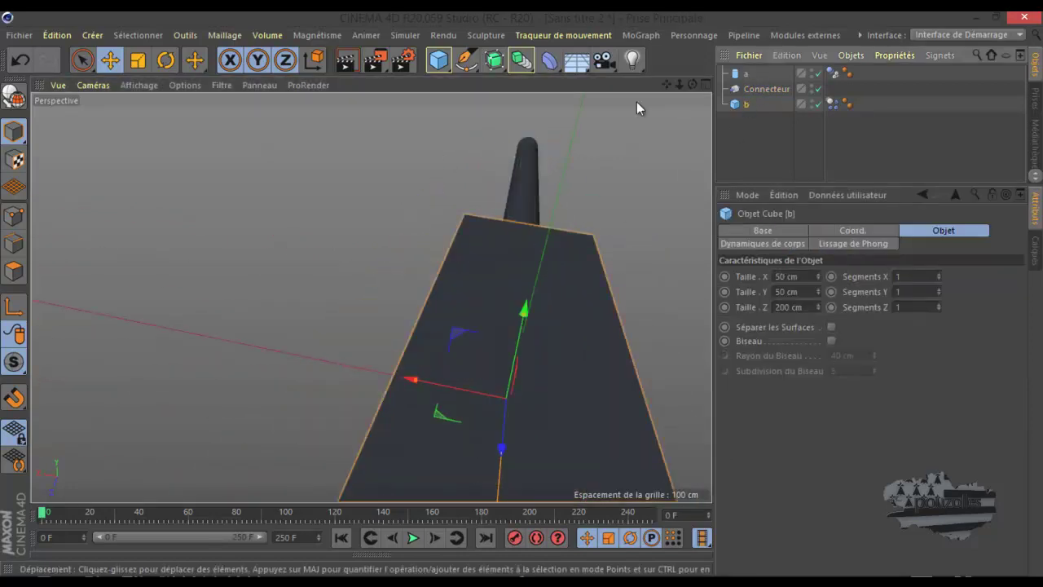
click(165, 59)
drag(489, 353, 472, 342)
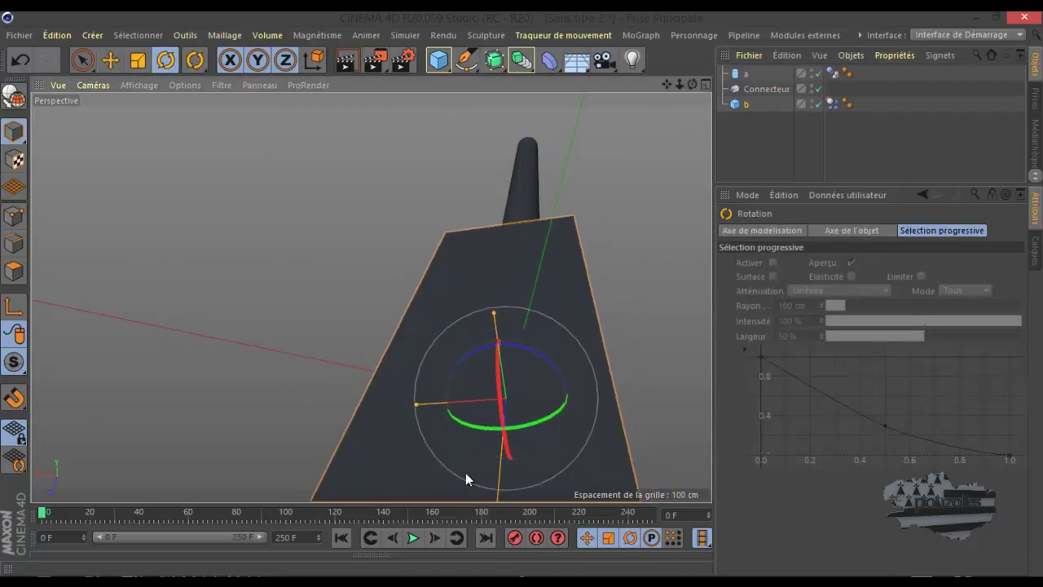
click(769, 88)
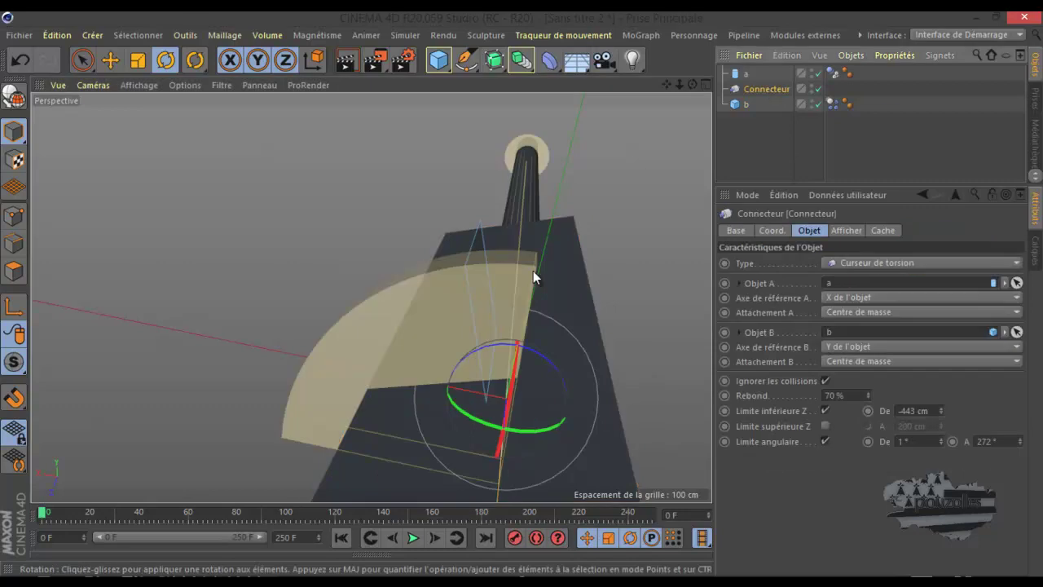
Step: Turn on Toujours visible in the connector's Afficher tab, orbit, and replay from frame 0
click(847, 230)
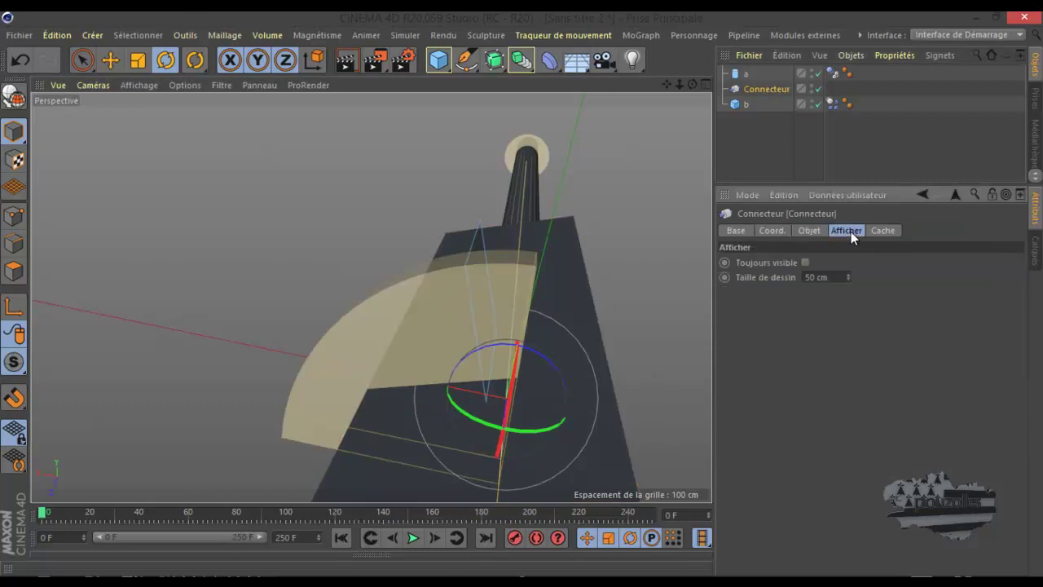
click(804, 262)
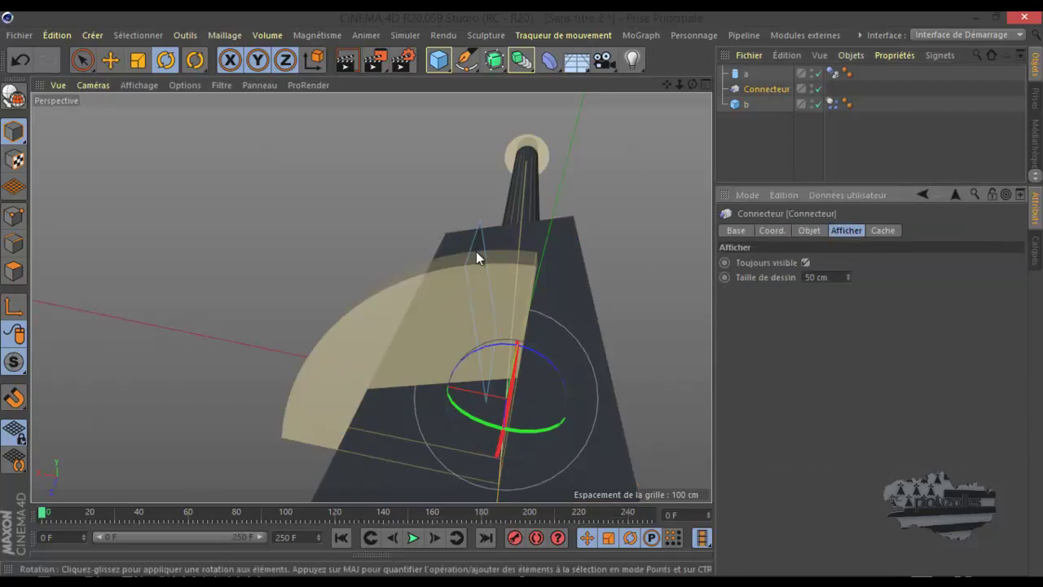
alt+drag(476, 251, 475, 227)
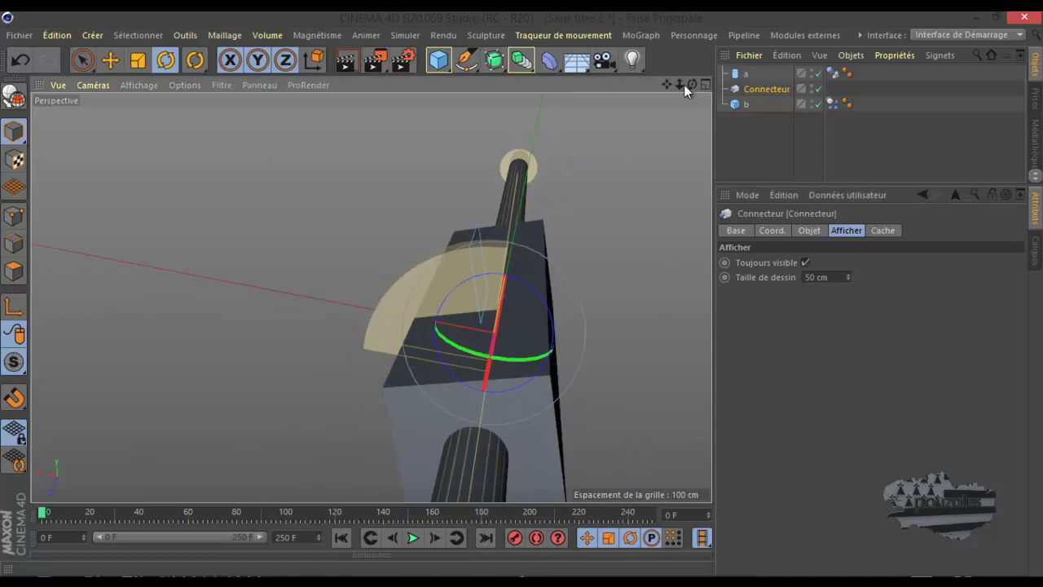
mouse_move(691, 84)
mouse_down()
mouse_move(522, 298)
mouse_move(510, 234)
mouse_up()
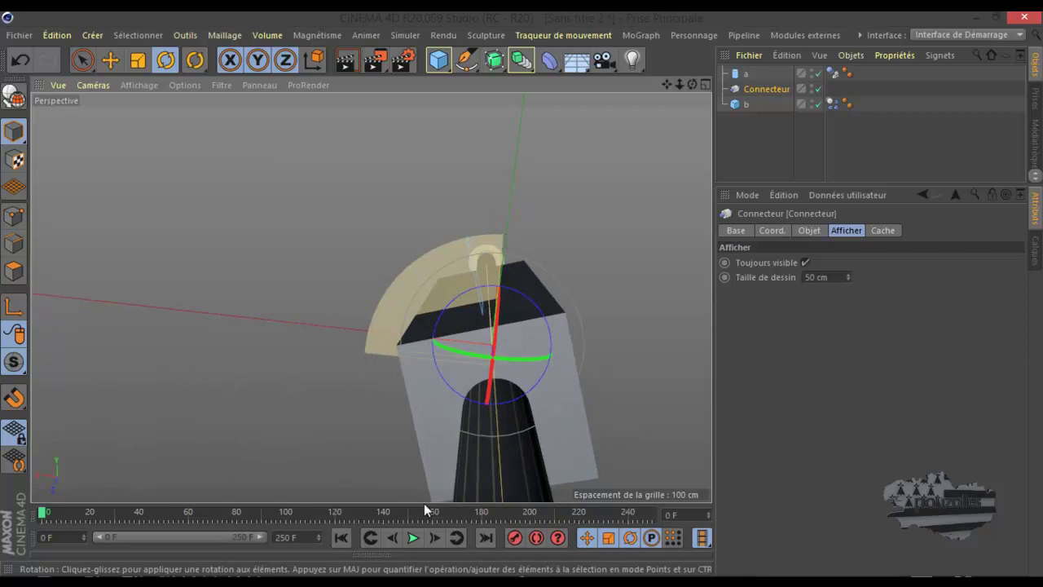
click(413, 537)
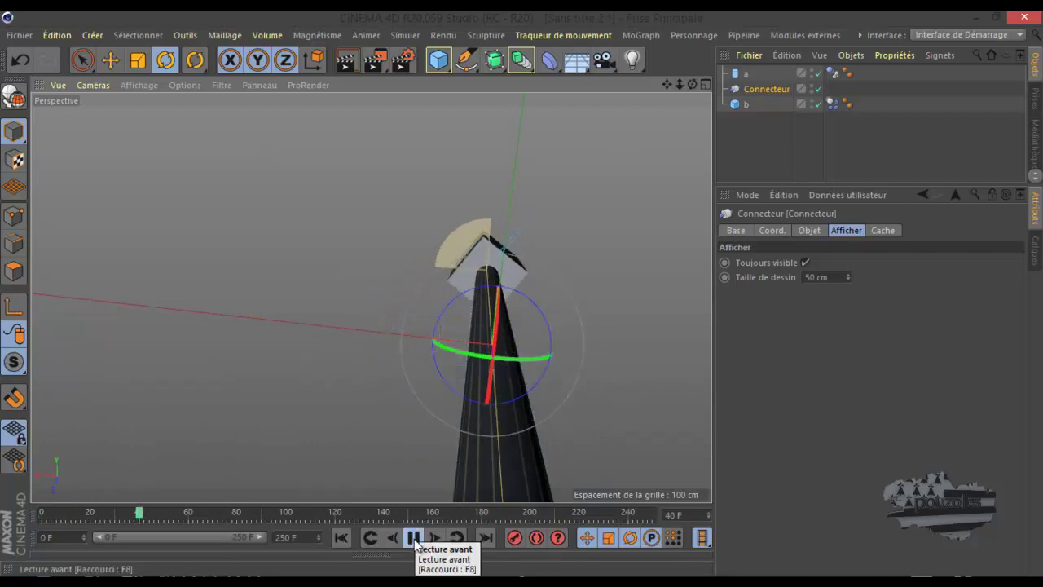
click(414, 538)
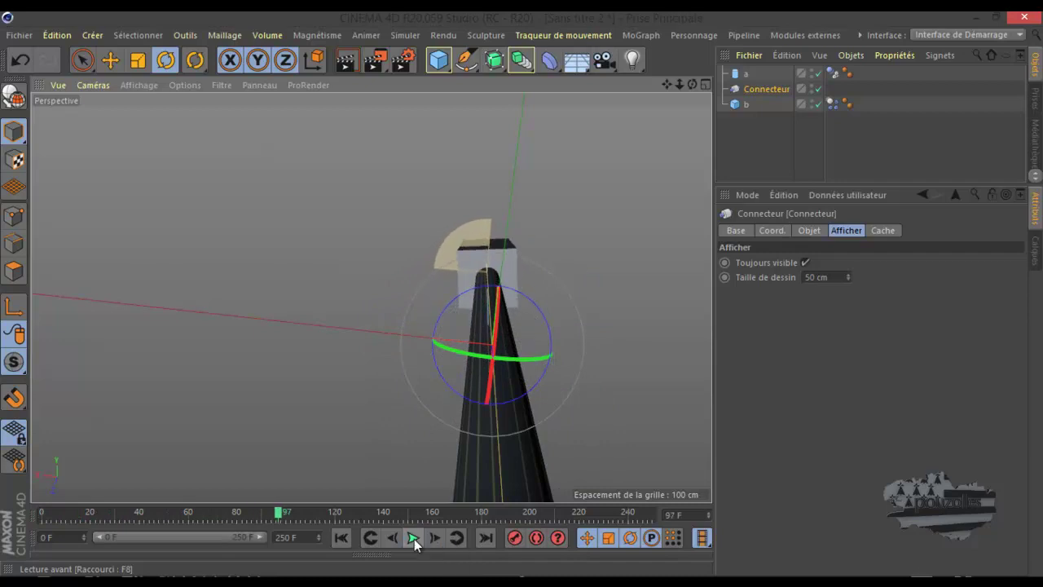
click(340, 537)
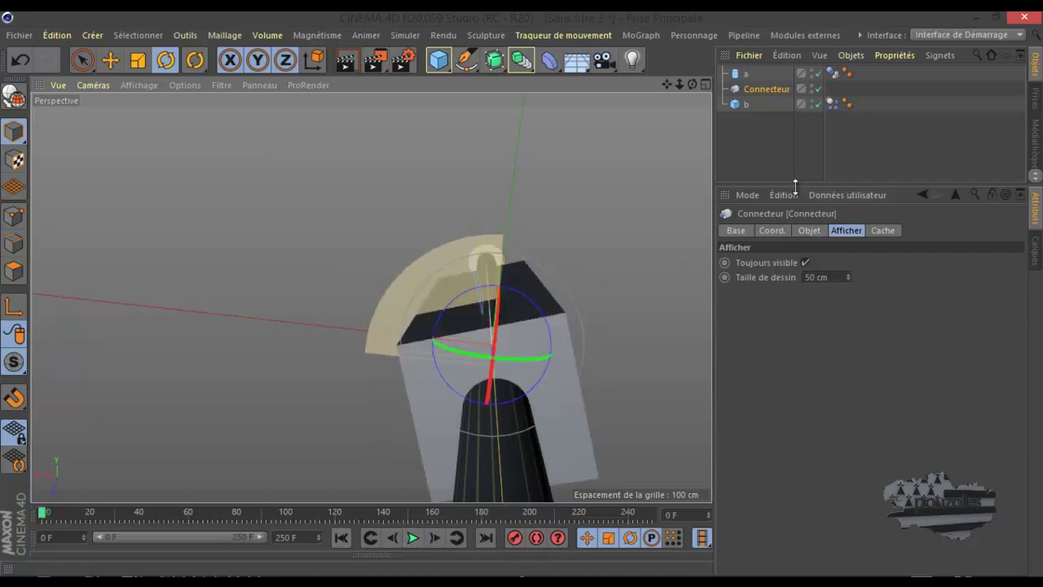
click(807, 230)
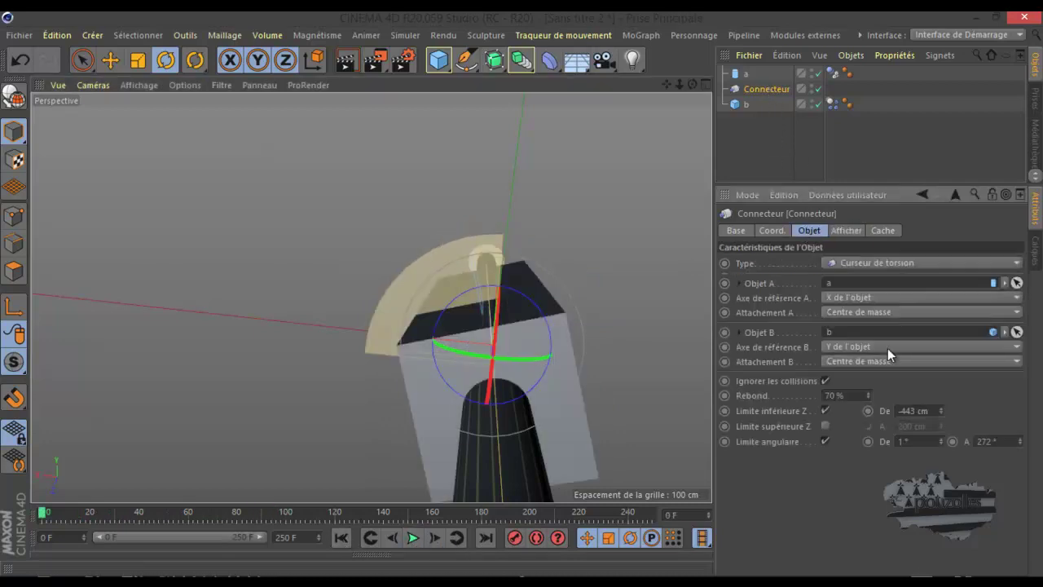
Step: Lower the connector's upper angular limit to 179° and turn the connector about -7°
drag(1023, 440, 1023, 444)
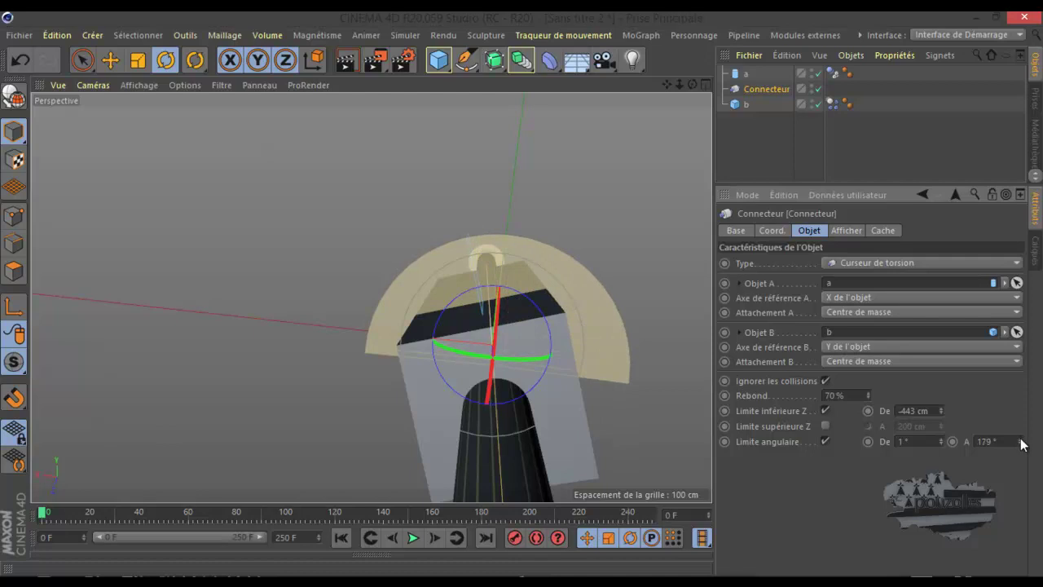
scroll(474, 210, down, 2)
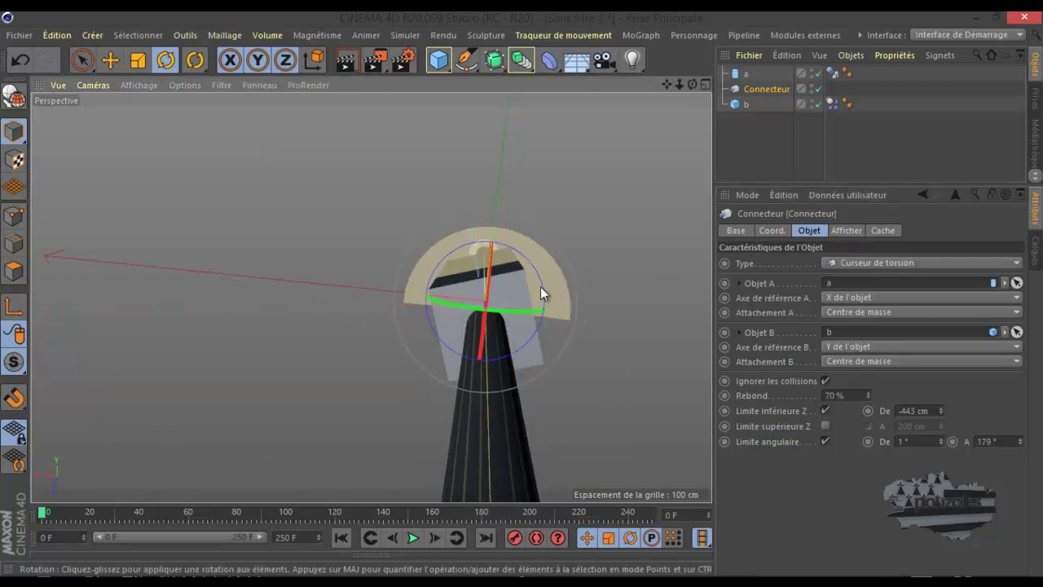
drag(479, 231, 516, 249)
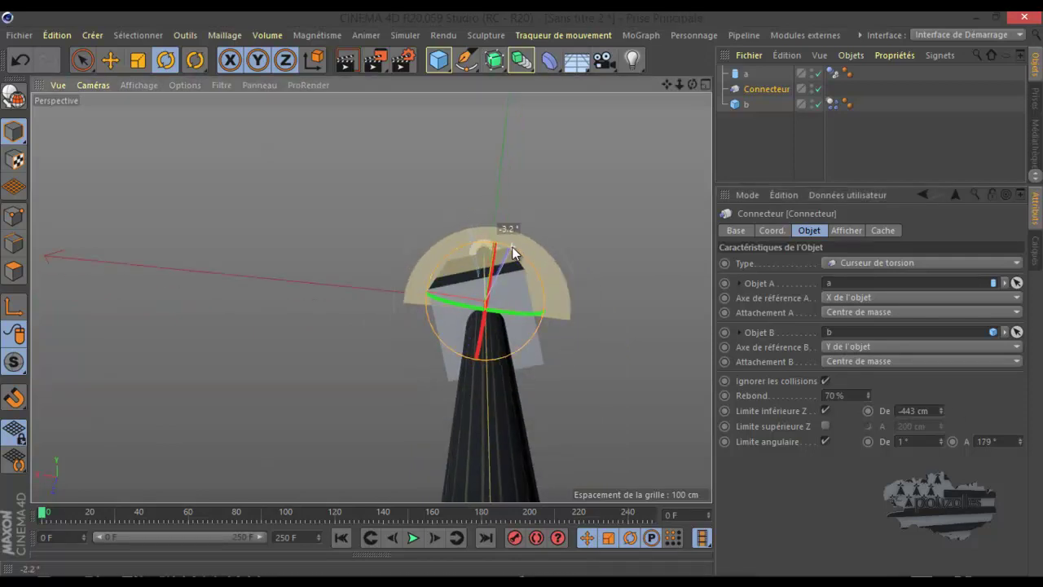
Step: Rotate cube b about 83°, run the simulation, rewind to frame 0, and reselect Connecteur
click(746, 104)
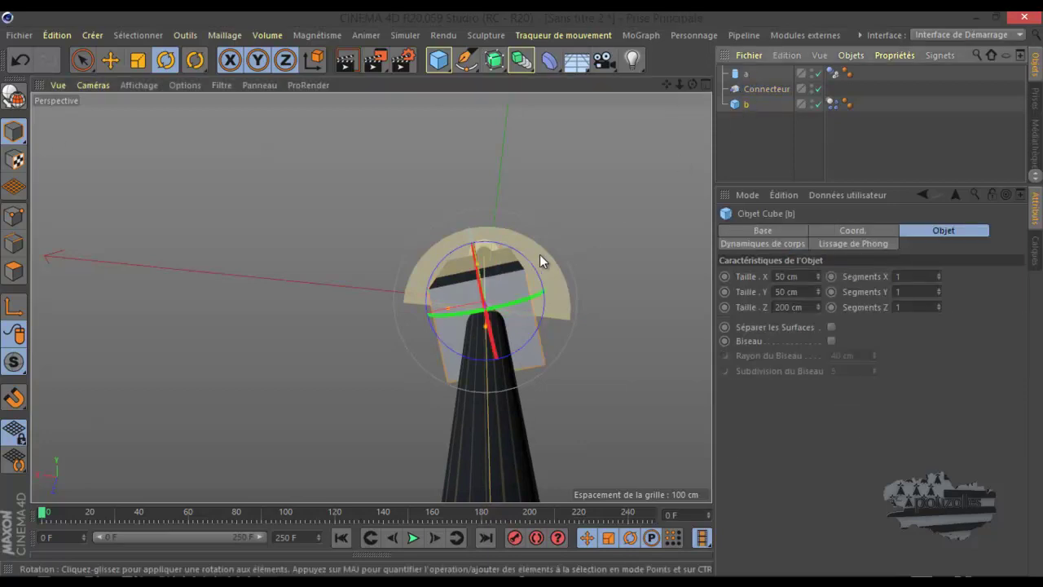
mouse_move(530, 264)
mouse_down()
mouse_move(563, 375)
mouse_move(546, 439)
mouse_up()
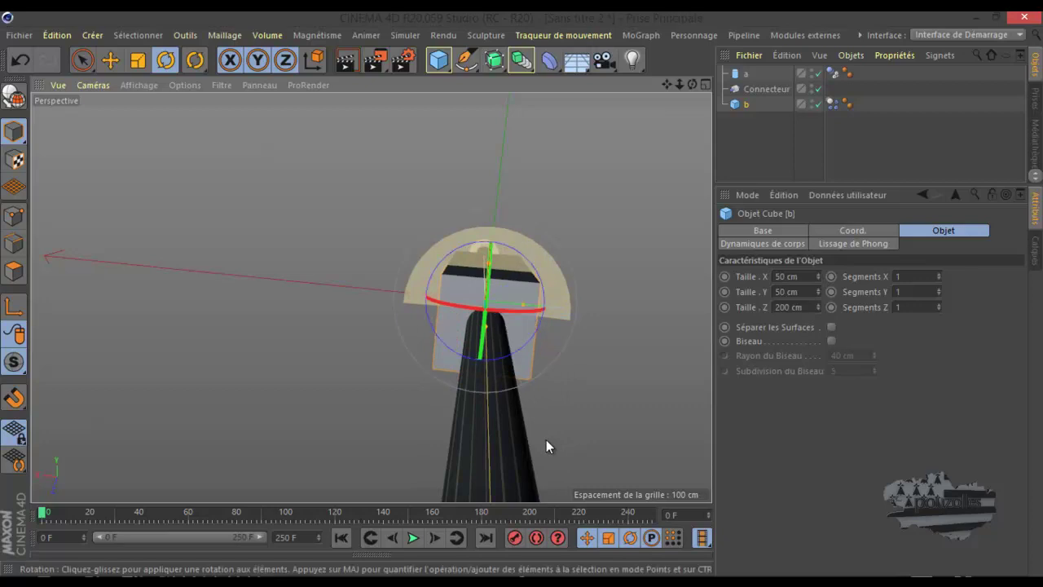
click(410, 543)
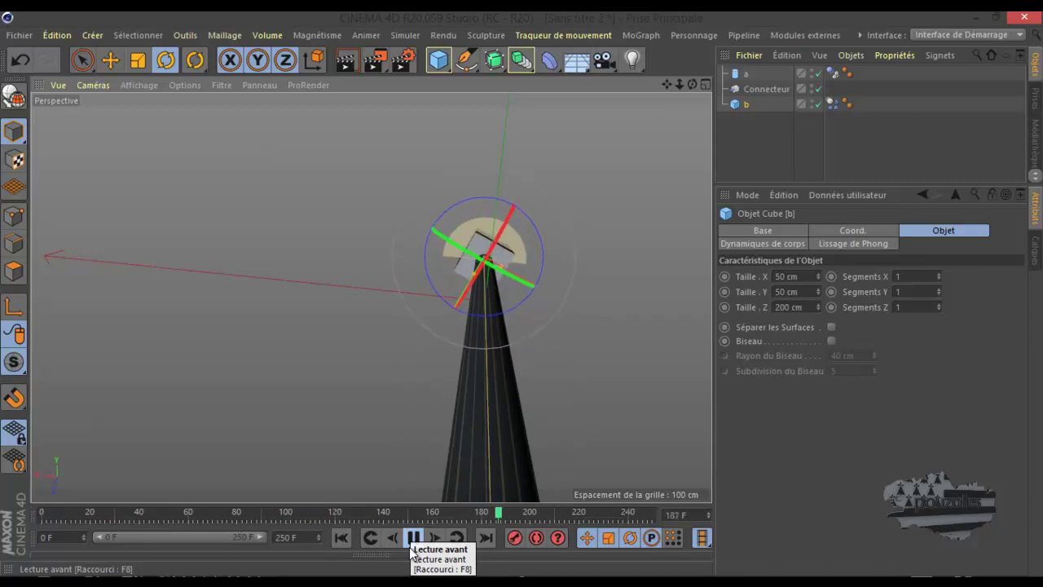
click(411, 546)
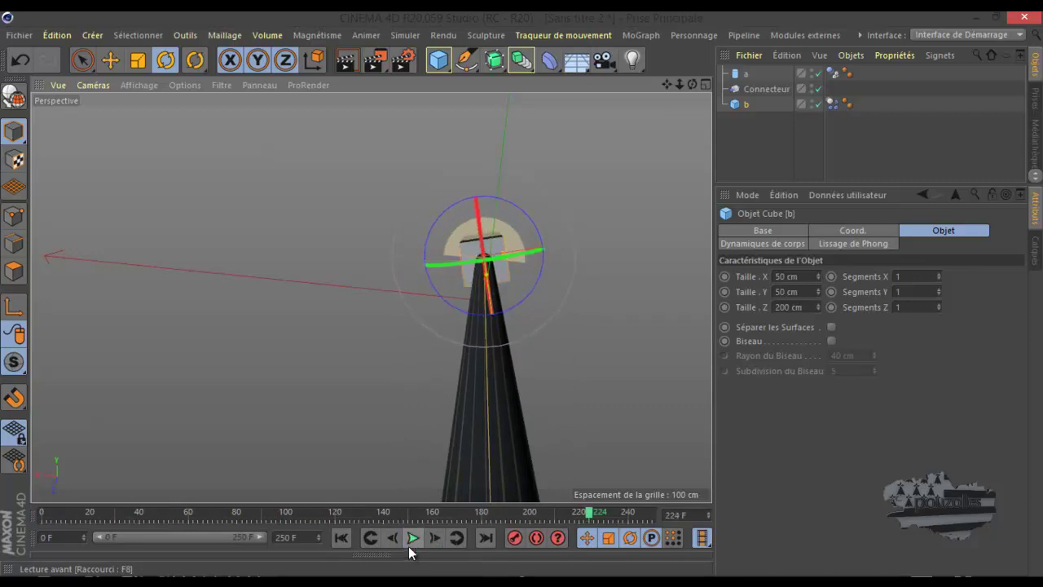
click(340, 537)
click(754, 91)
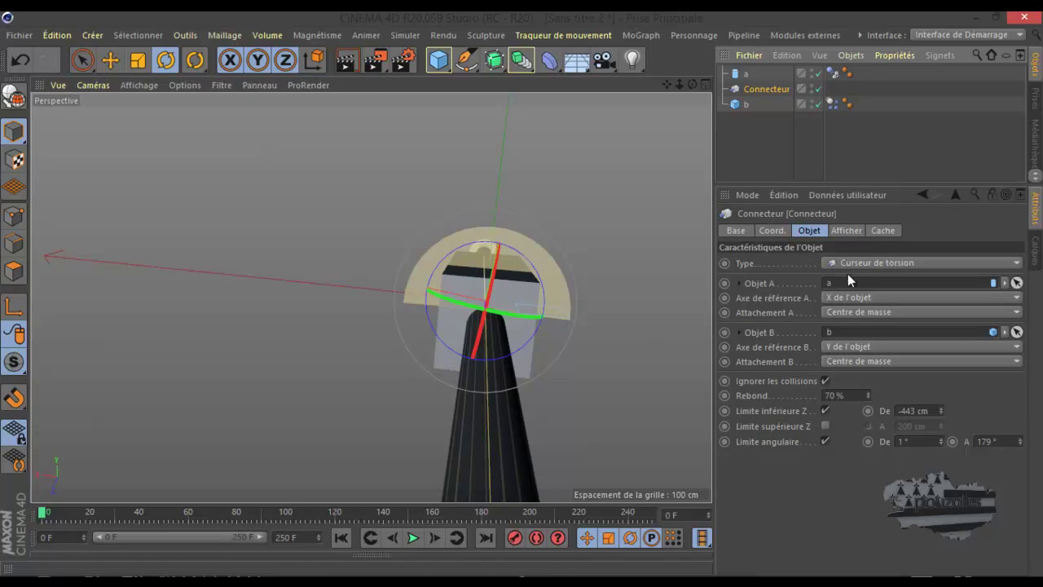
Step: Turn on Ignorer les collisions, replay the simulation, and rewind to frame 0
click(825, 381)
click(412, 538)
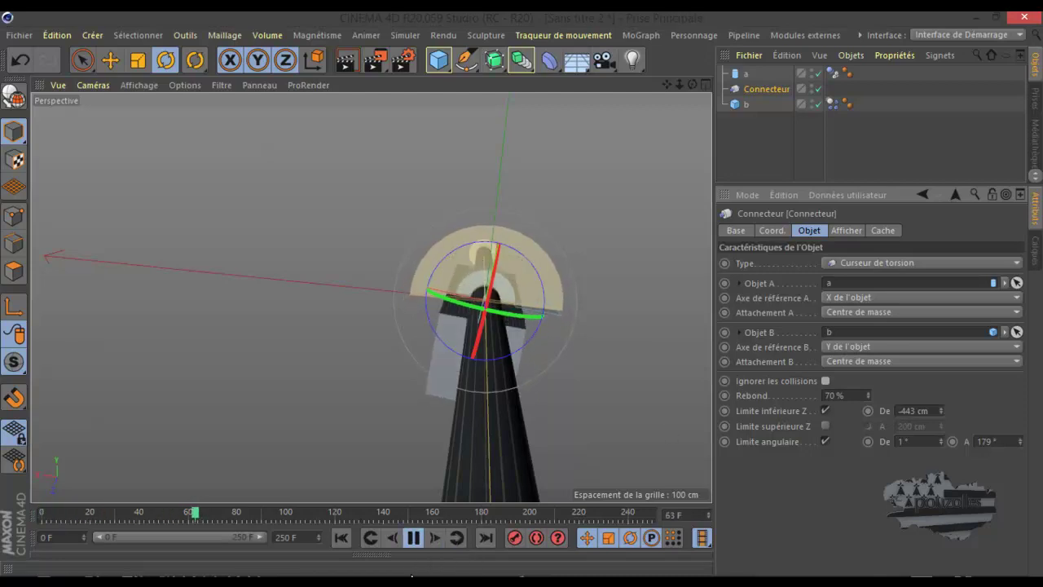
click(412, 538)
click(340, 537)
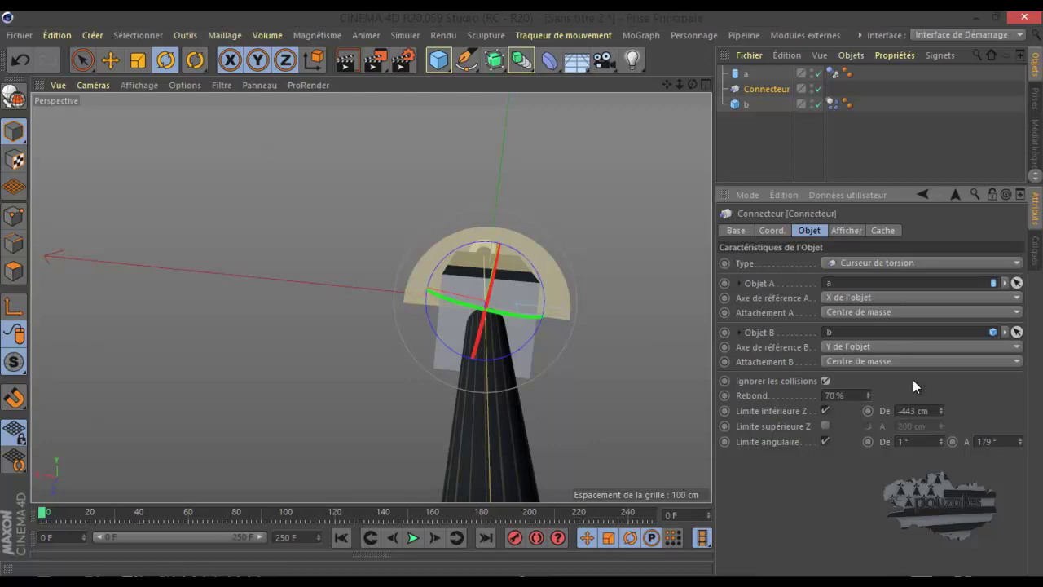
Step: Set the connector Type to Curseur, orbit so cube and rod run horizontally, and test-play then rewind
click(886, 263)
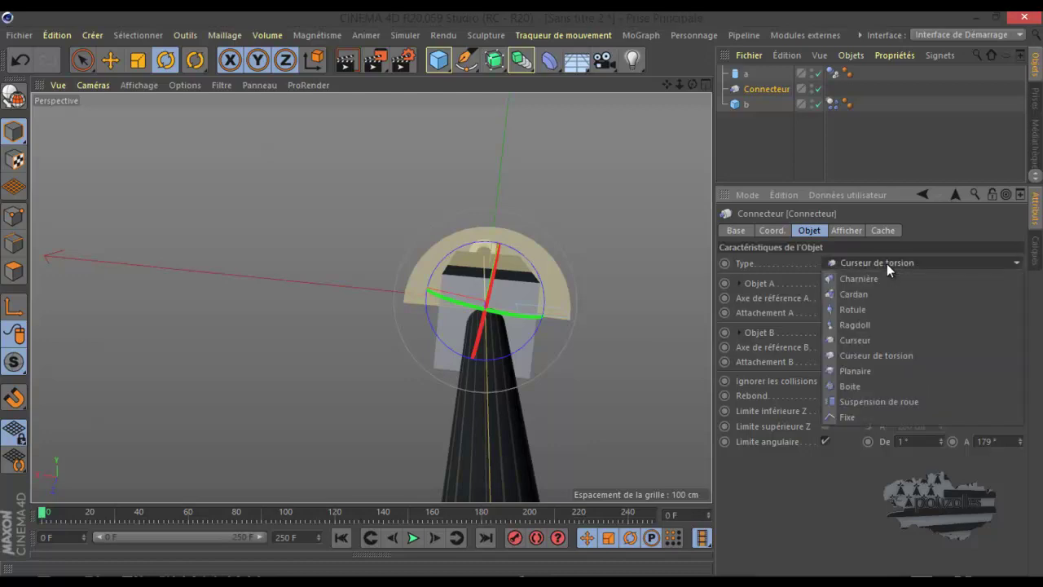
click(853, 338)
alt+drag(621, 372, 539, 367)
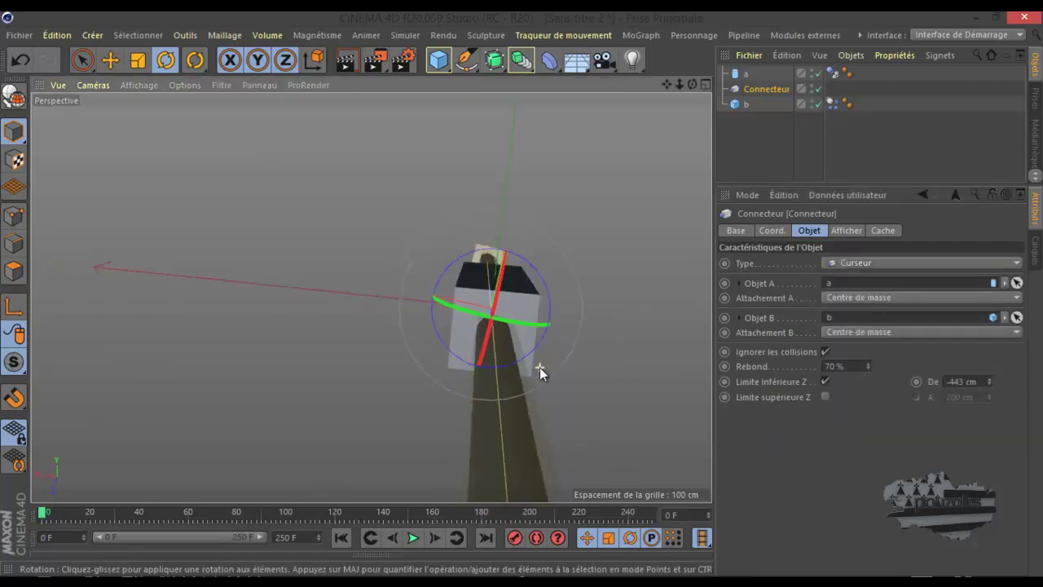
mouse_move(691, 85)
mouse_down()
mouse_move(522, 292)
mouse_move(691, 86)
mouse_up()
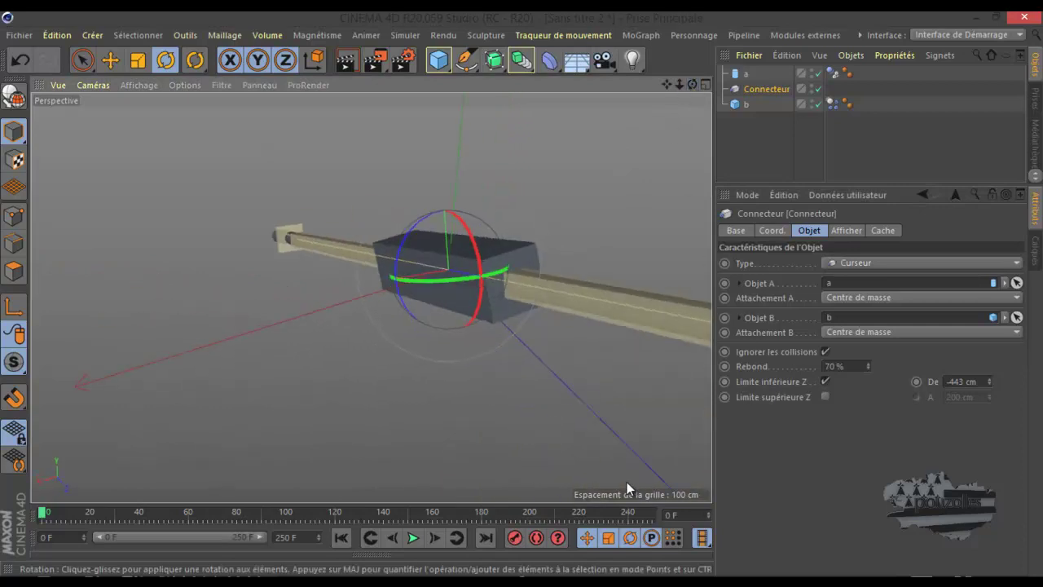
click(415, 535)
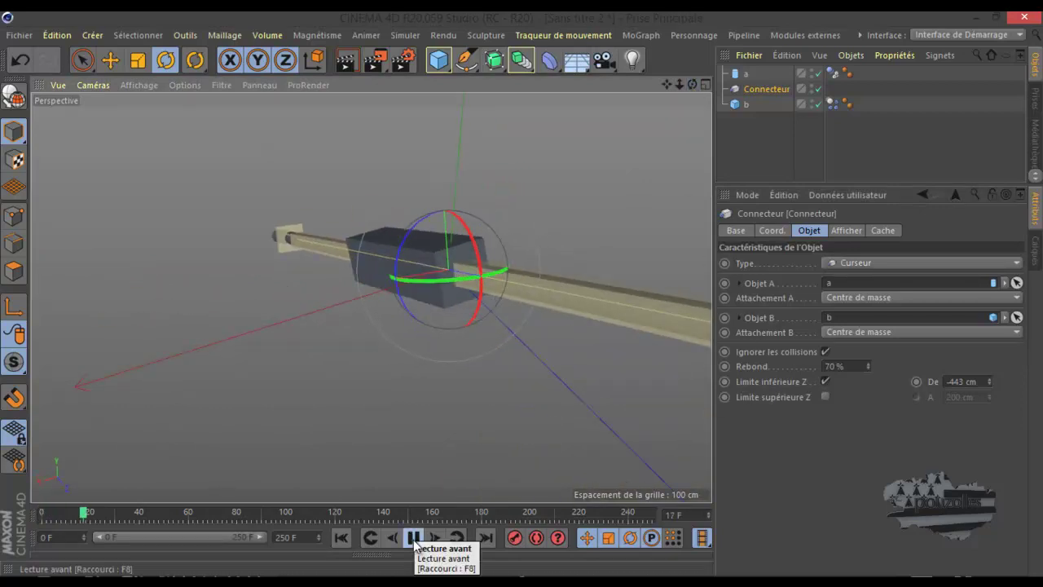
click(414, 537)
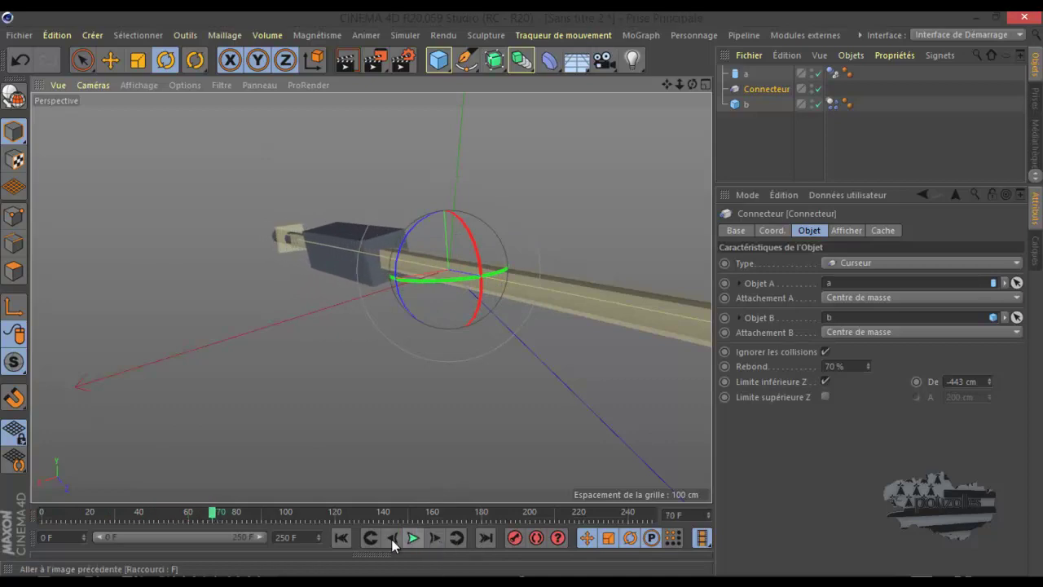
click(341, 537)
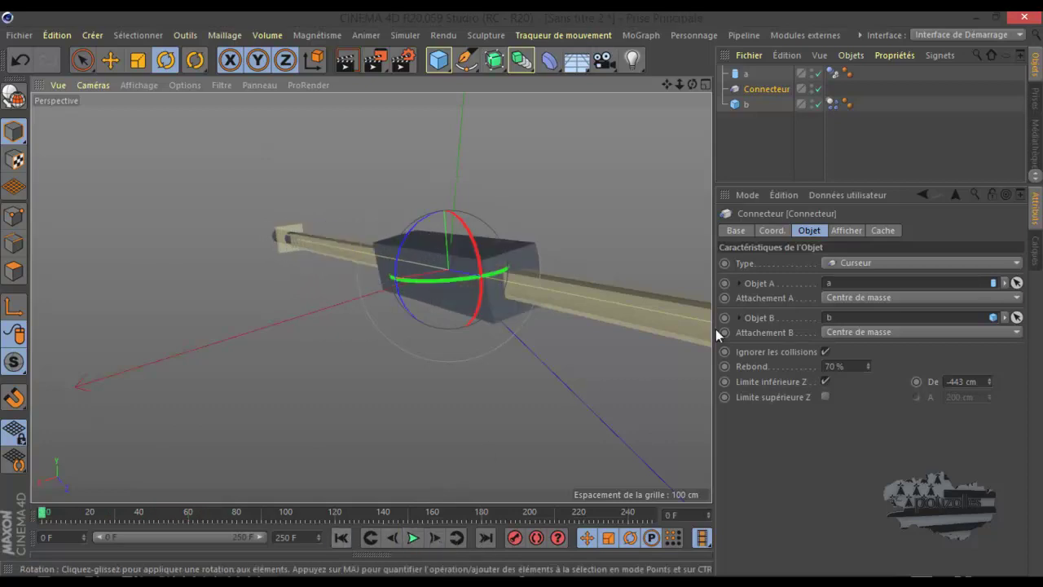
Step: Try the Curseur de torsion type, then set the connector Type back to Curseur
click(857, 261)
click(860, 350)
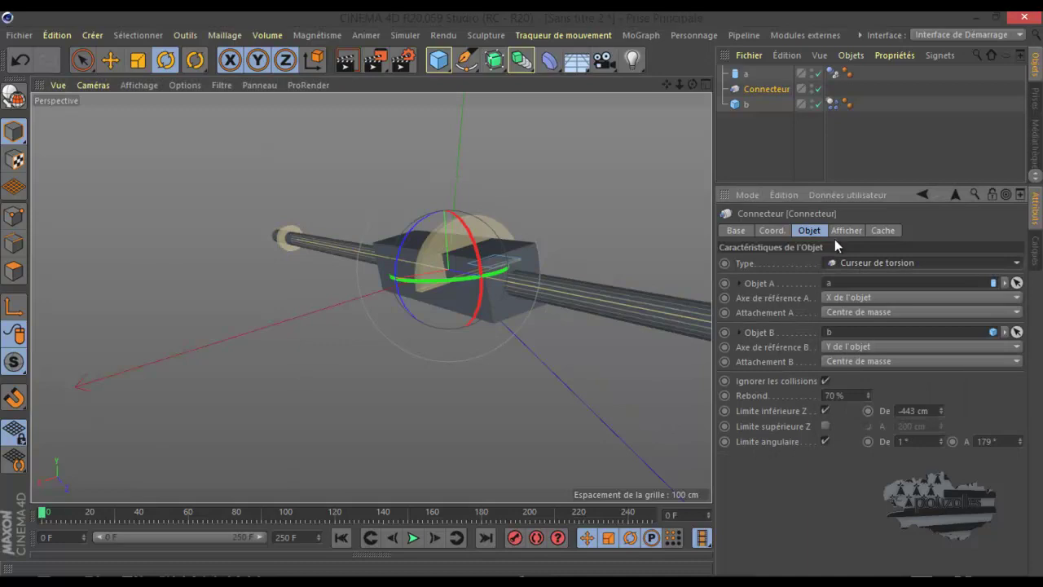
click(858, 263)
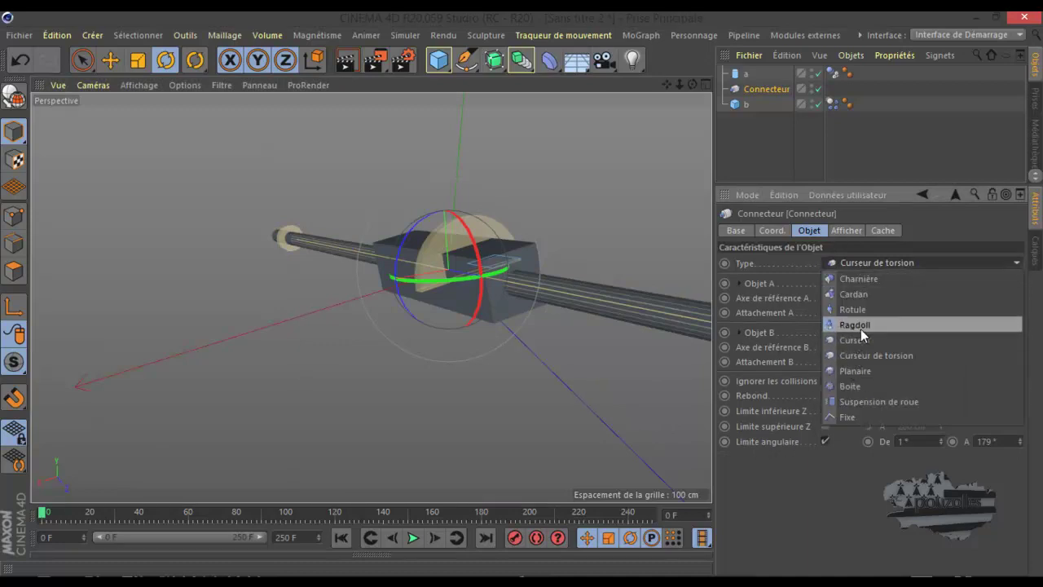
click(860, 355)
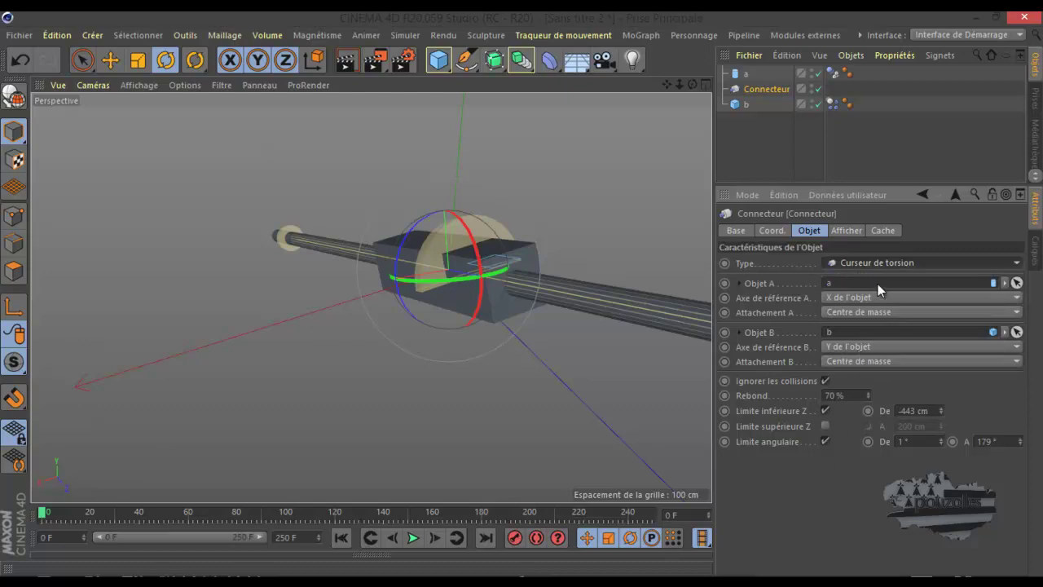
click(880, 259)
click(858, 338)
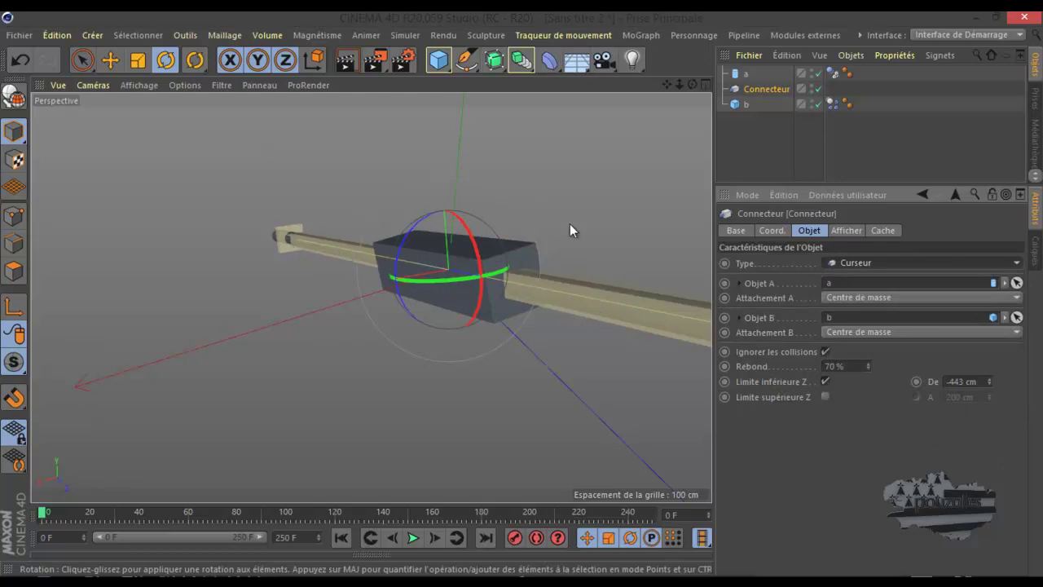
Step: Make cube b editable and pull its front face out along Z to lengthen it
click(750, 104)
click(7, 275)
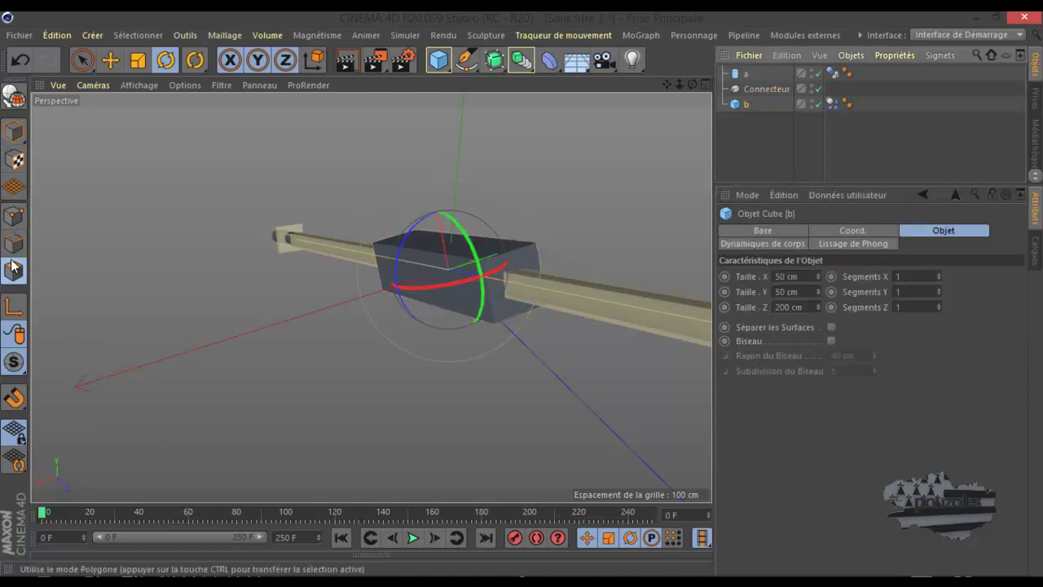
click(13, 96)
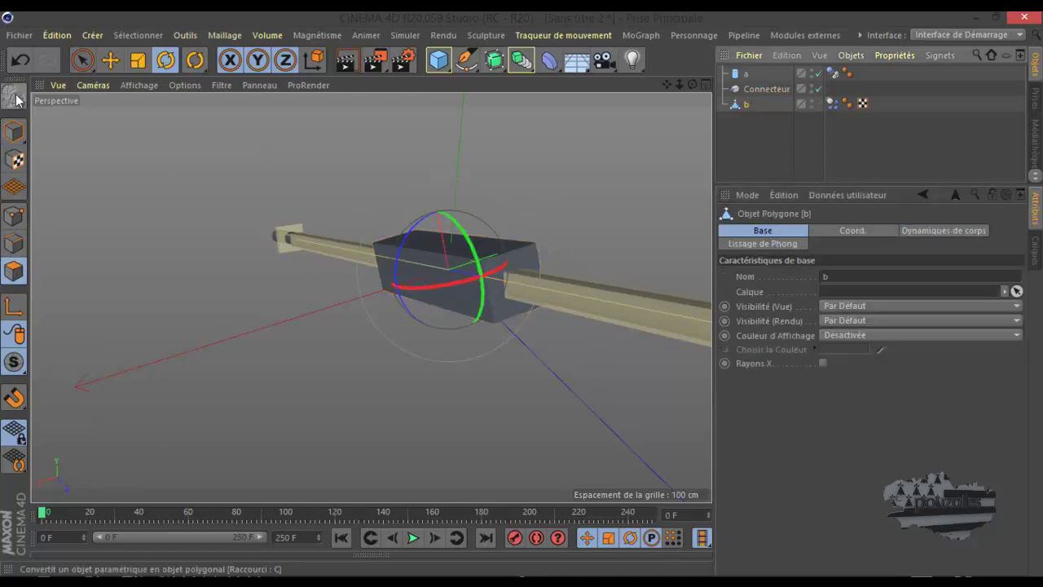
click(419, 287)
click(110, 60)
drag(337, 303, 237, 334)
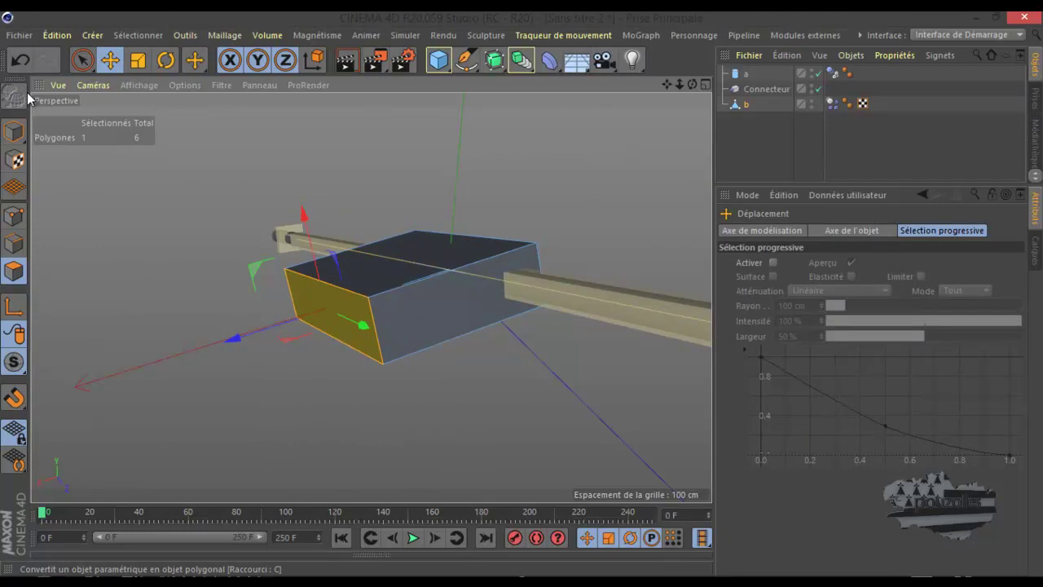
click(13, 130)
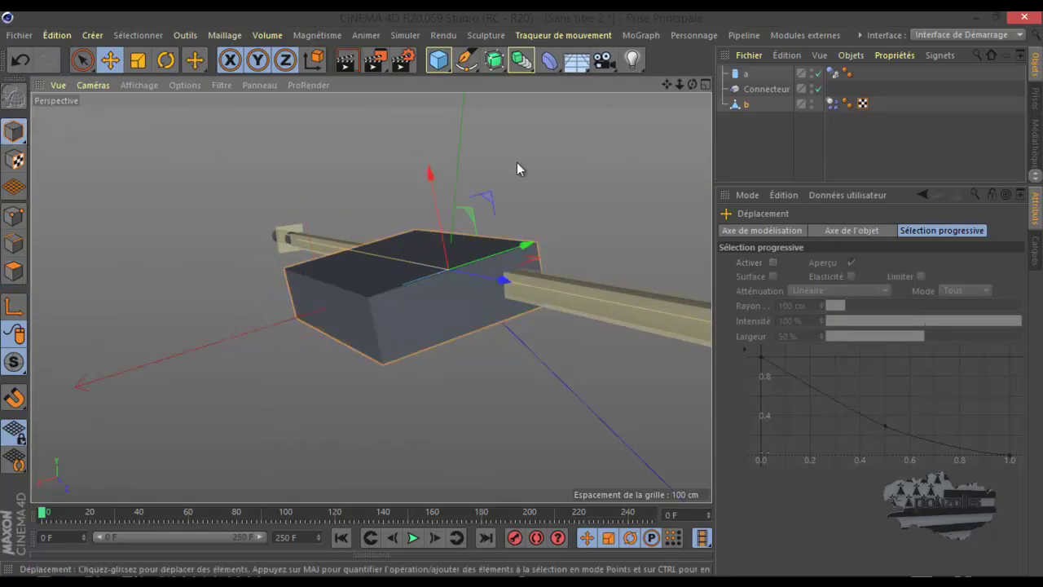
Step: Play the slider simulation with the longer box, rewind to frame 0, and select Connecteur
click(413, 538)
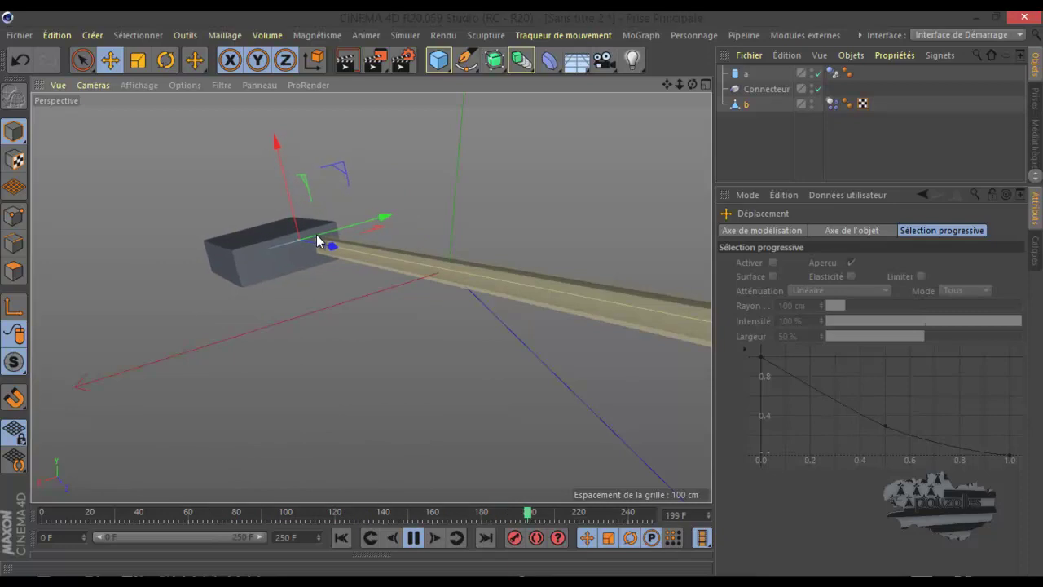
click(413, 539)
click(341, 537)
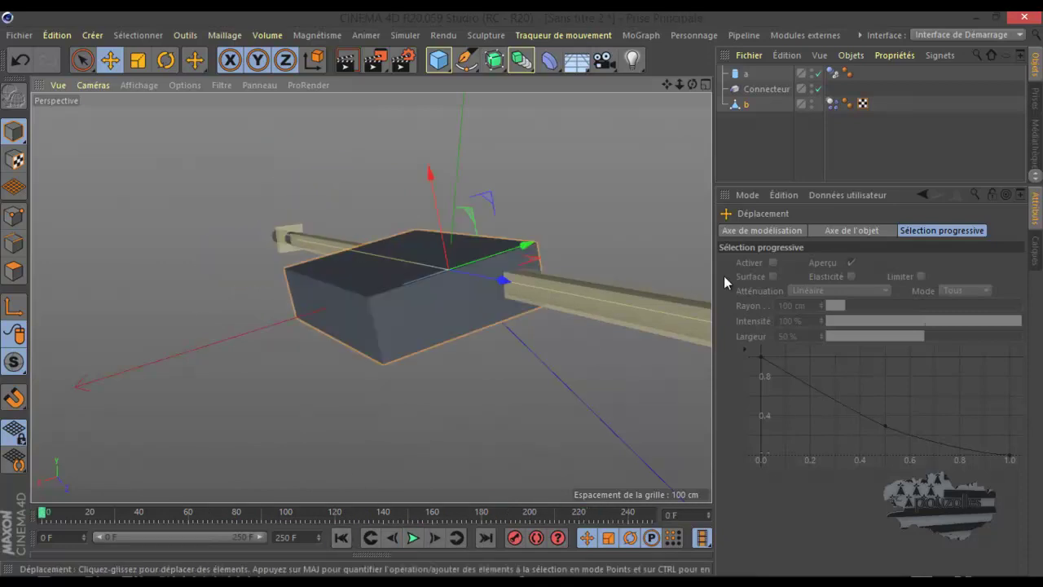
click(766, 89)
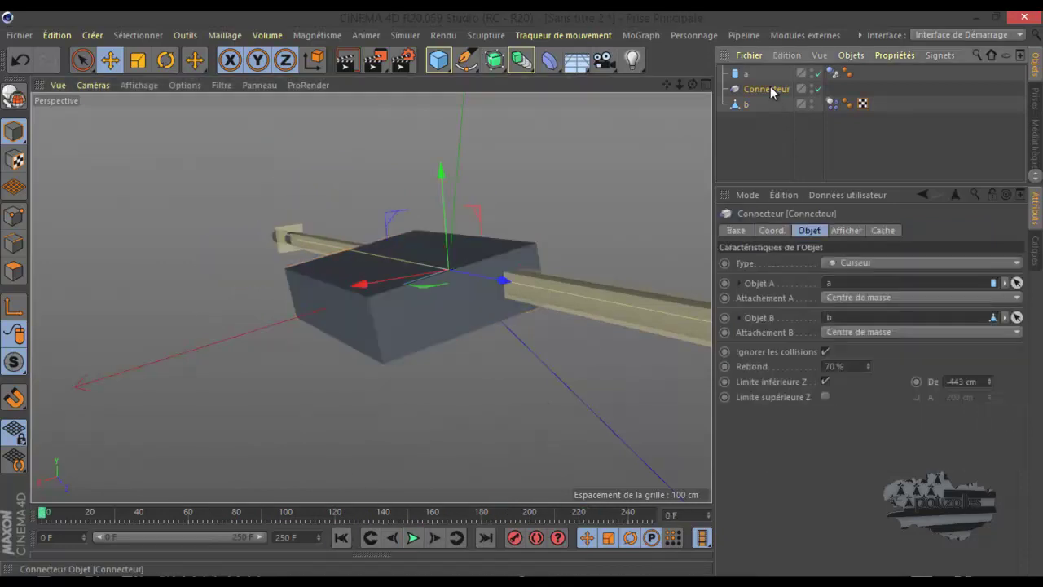
Step: Switch the connector Type to Curseur de torsion, play the simulation, and rewind to frame 0
click(854, 262)
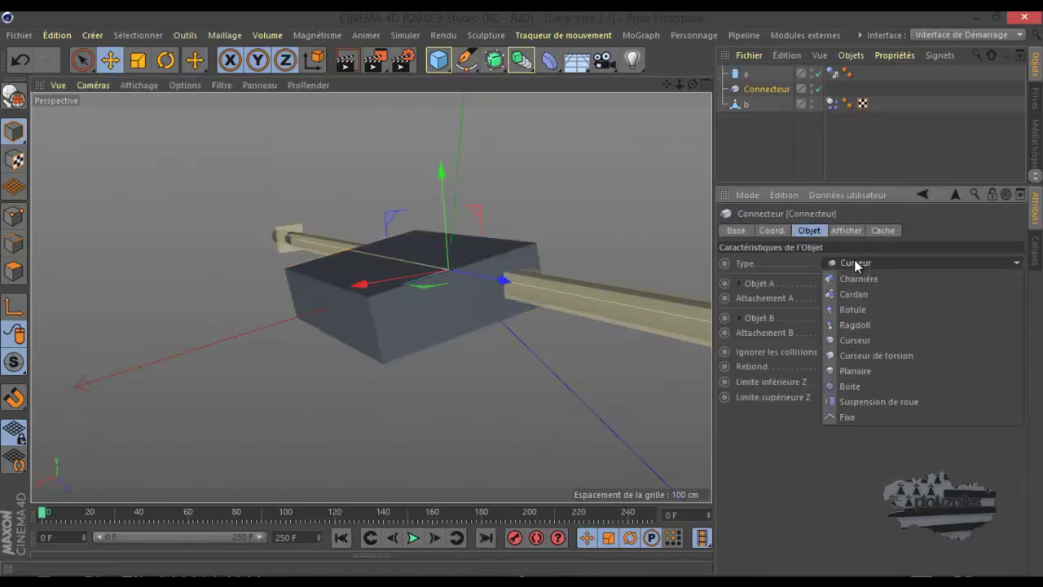
click(864, 357)
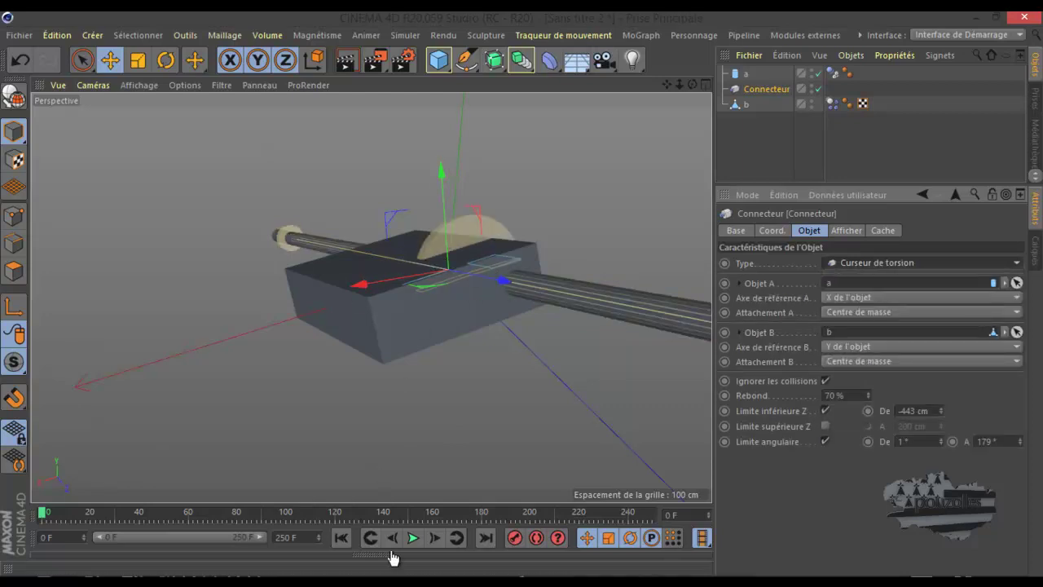
click(413, 537)
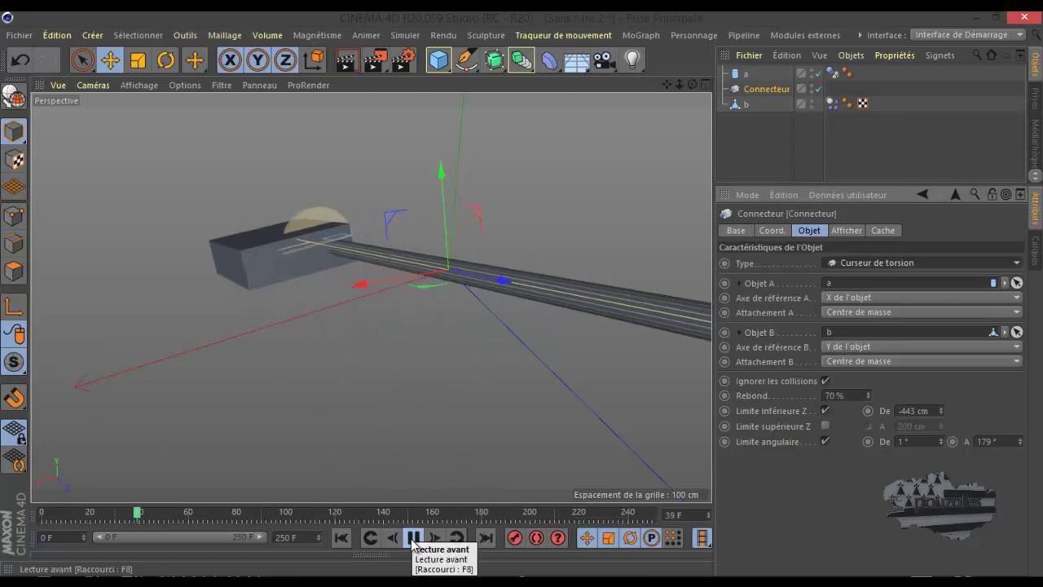
click(413, 537)
click(341, 539)
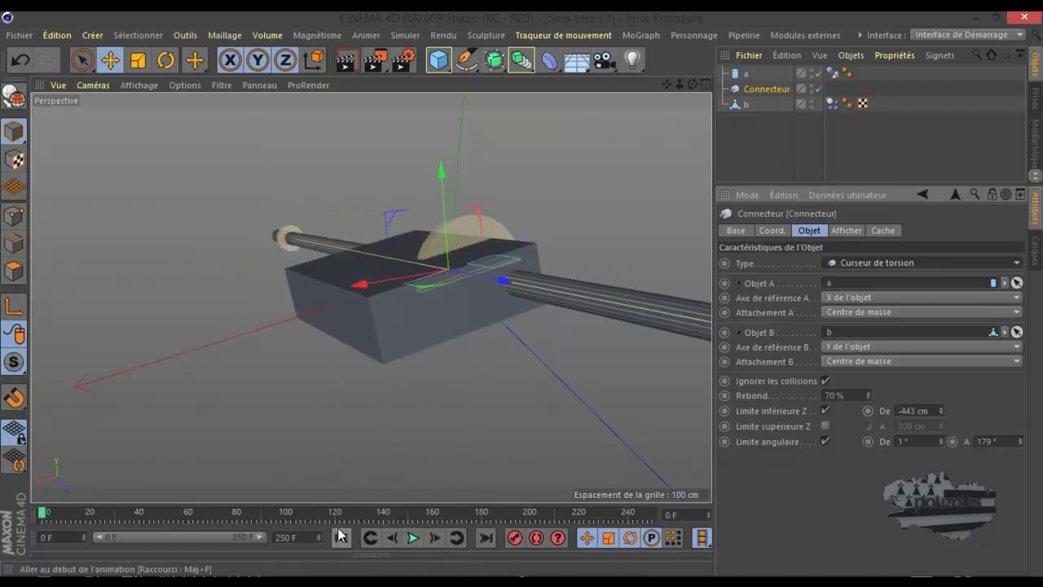
Step: Pull both end faces of box b outward, about 48 cm, to lengthen it further
click(746, 104)
click(16, 271)
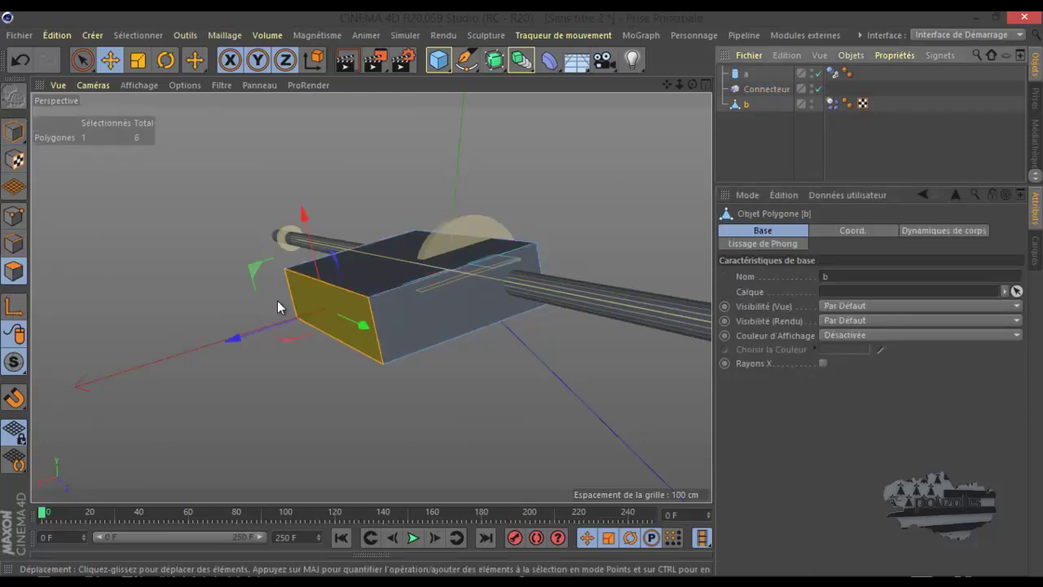
drag(237, 337, 299, 322)
drag(692, 85, 676, 124)
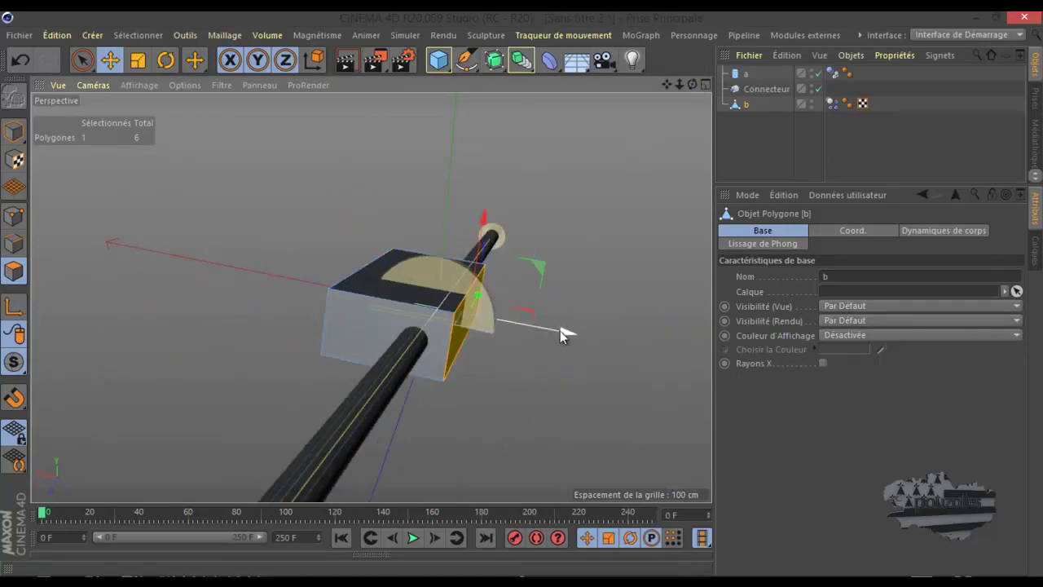
drag(562, 332, 675, 356)
scroll(509, 231, down, 3)
Step: Play the torsion slider simulation with the longer box and rewind to frame 0
click(413, 538)
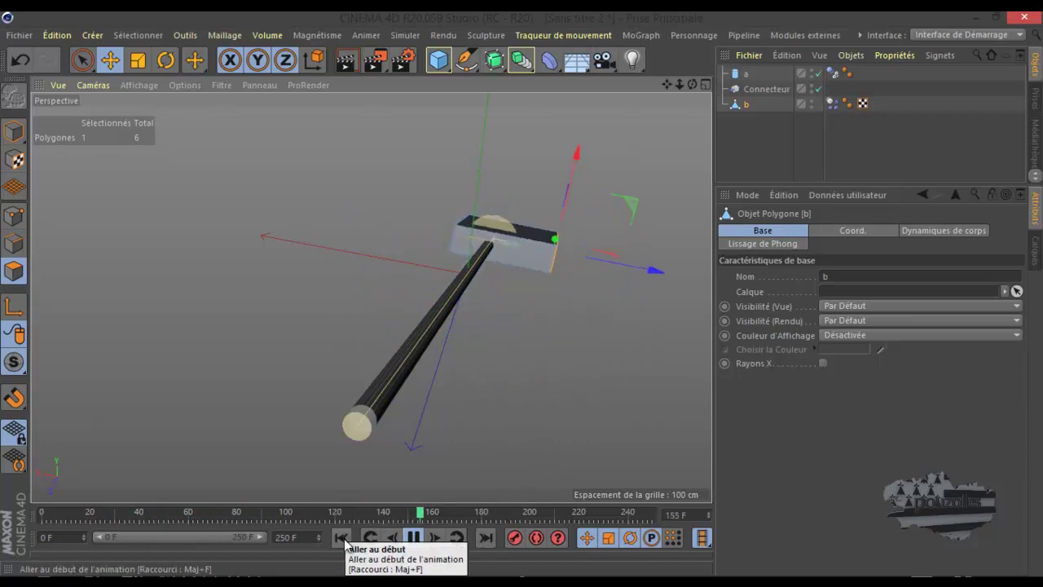
click(413, 538)
click(346, 540)
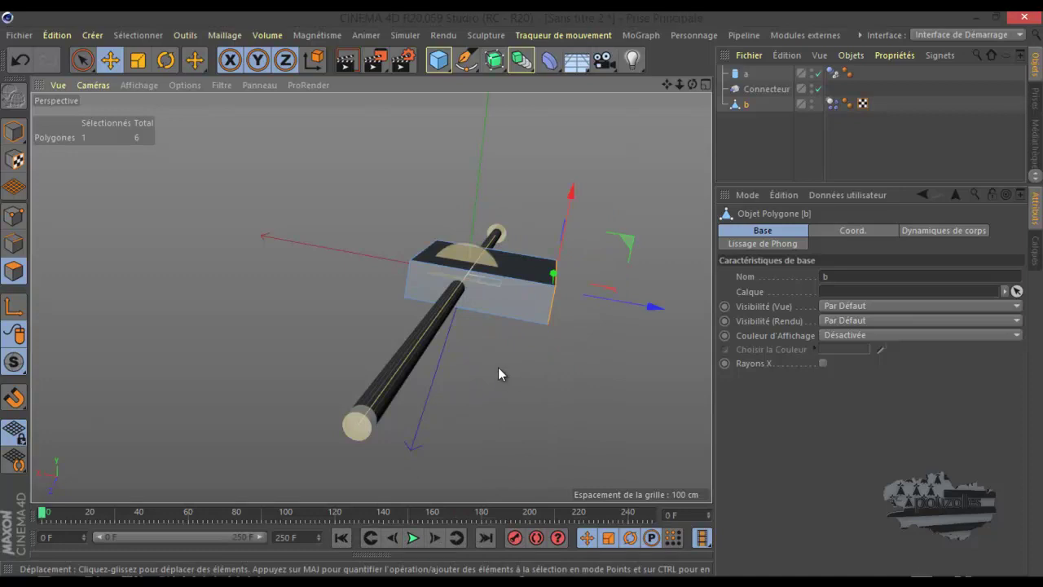
Step: Select Connecteur, set its Type to Planaire, and orbit the viewport to inspect it
click(758, 89)
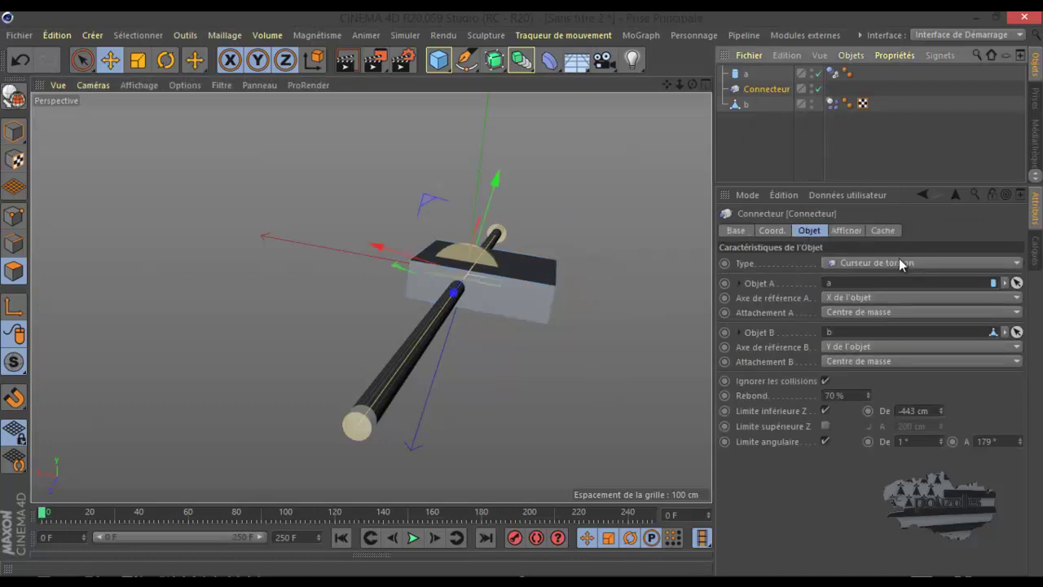
click(896, 261)
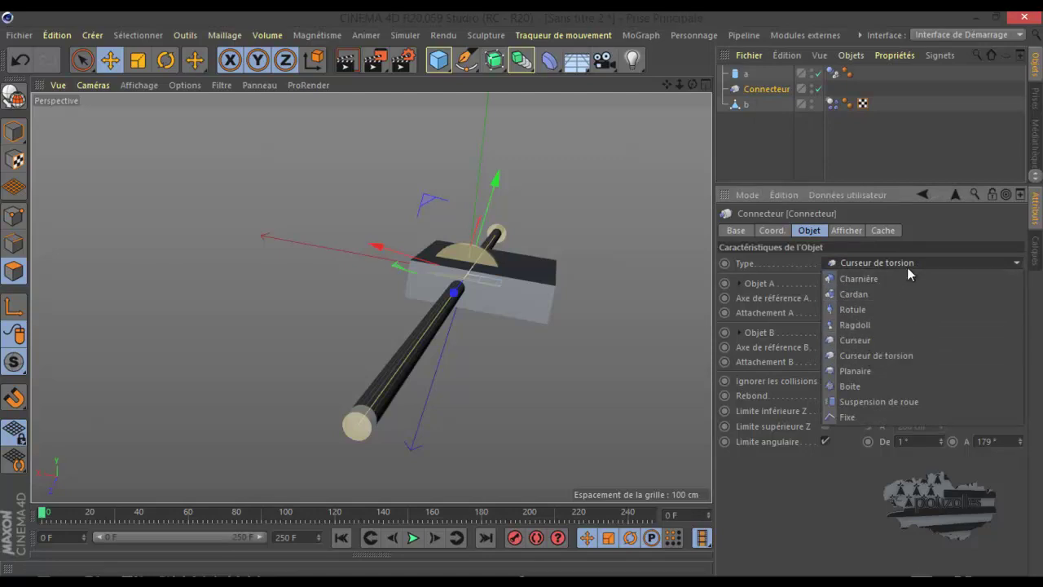
click(854, 370)
scroll(294, 267, down, 2)
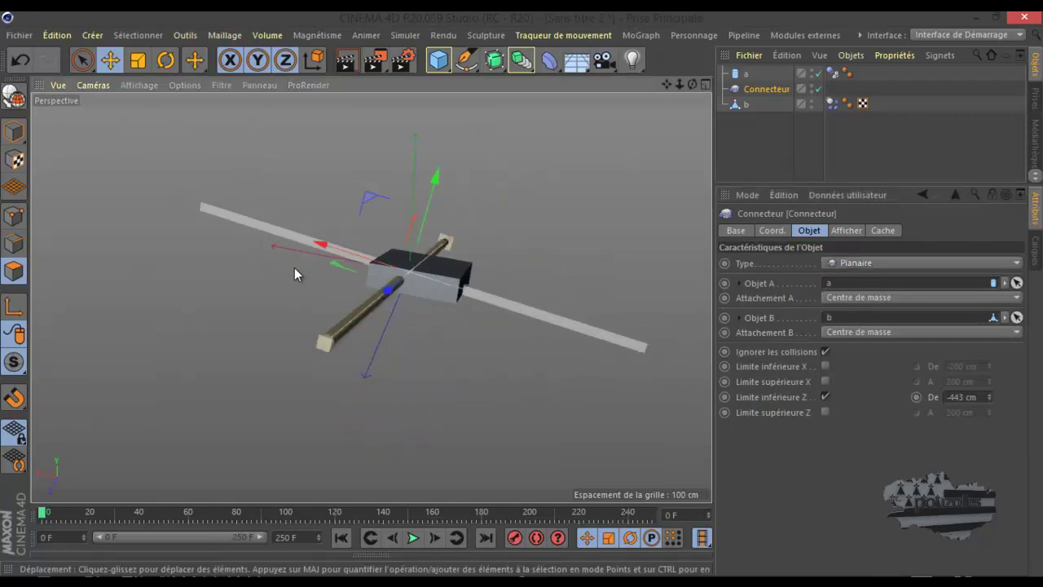
drag(692, 85, 522, 299)
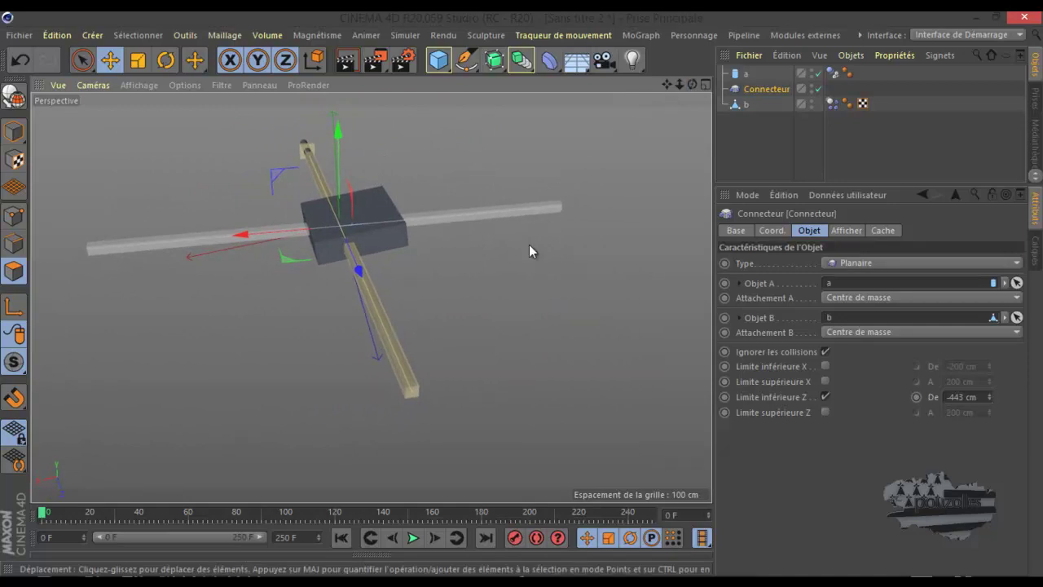